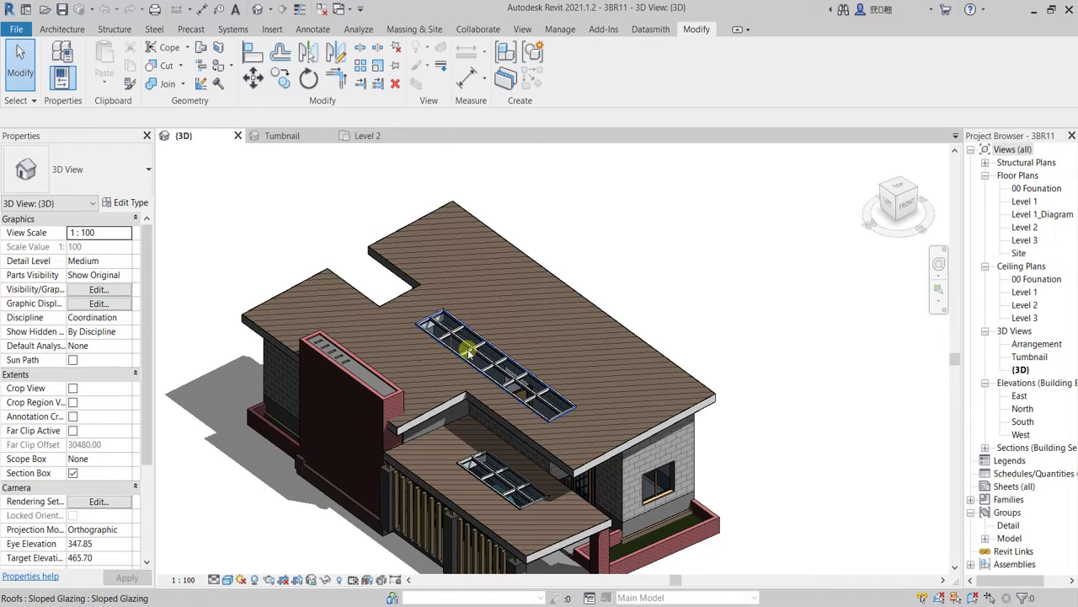
In the Level 2 floor plan, start a vertical opening in the main roof using a rectangular boundary
left_click(369, 137)
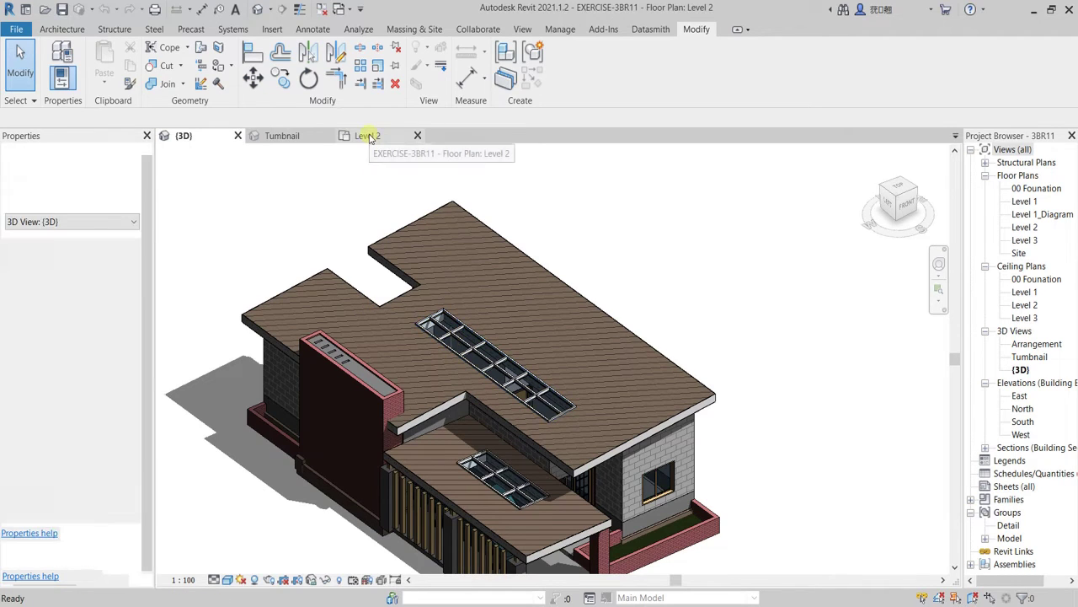
scroll(376, 304, "down", 2)
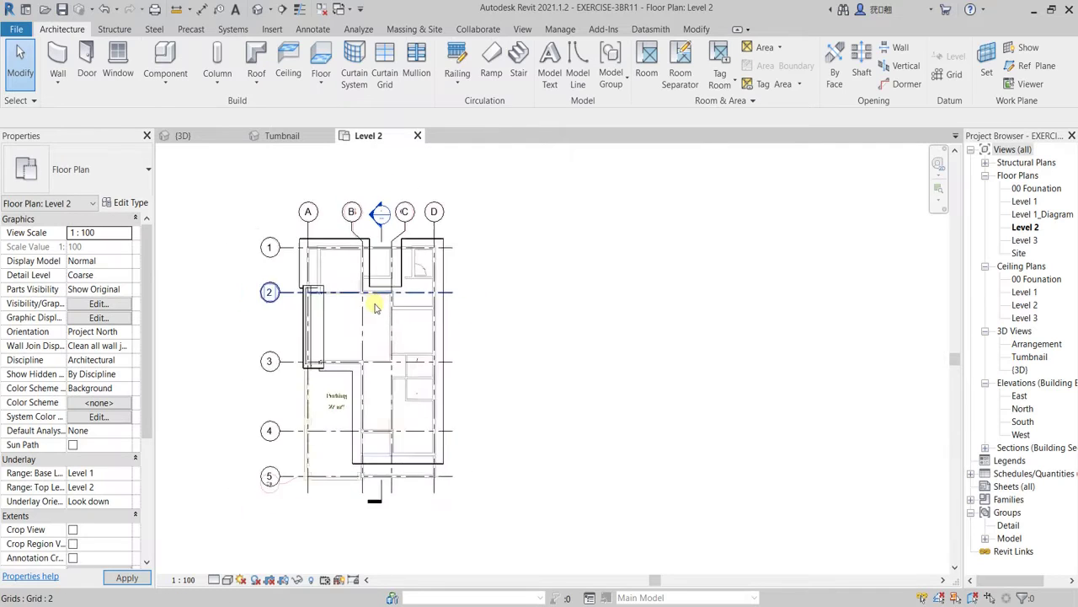
middle_click_drag(389, 330, 423, 340)
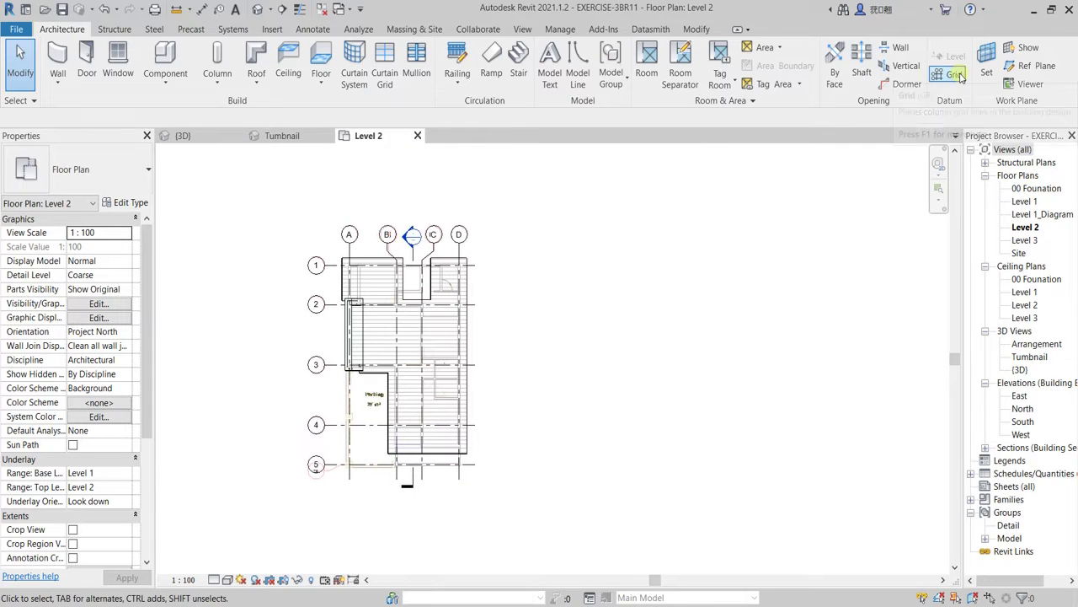
left_click(901, 65)
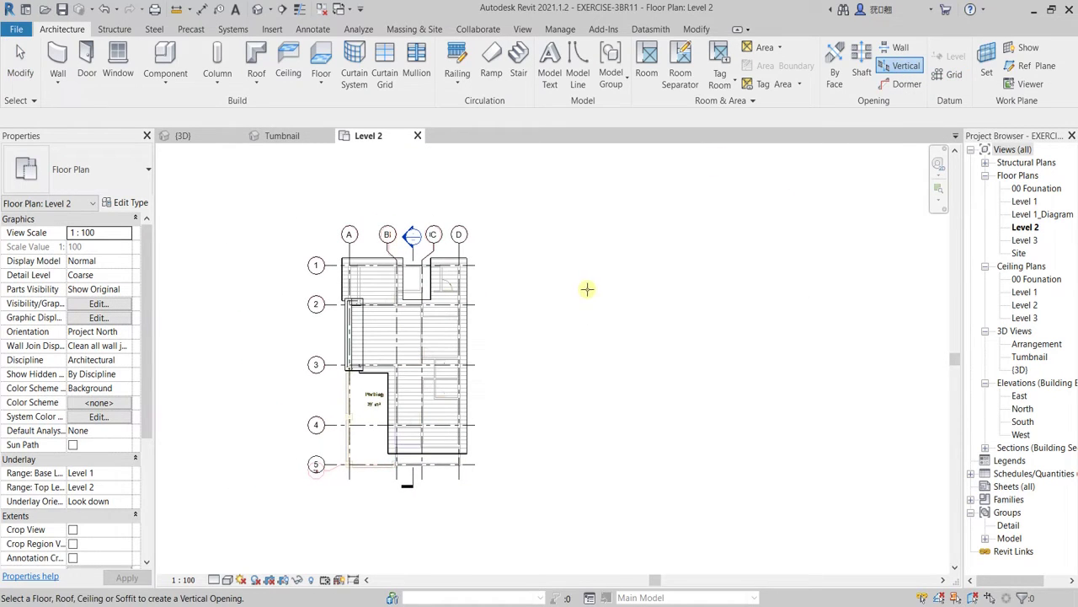
scroll(396, 343, "up", 2)
middle_click_drag(417, 329, 429, 289)
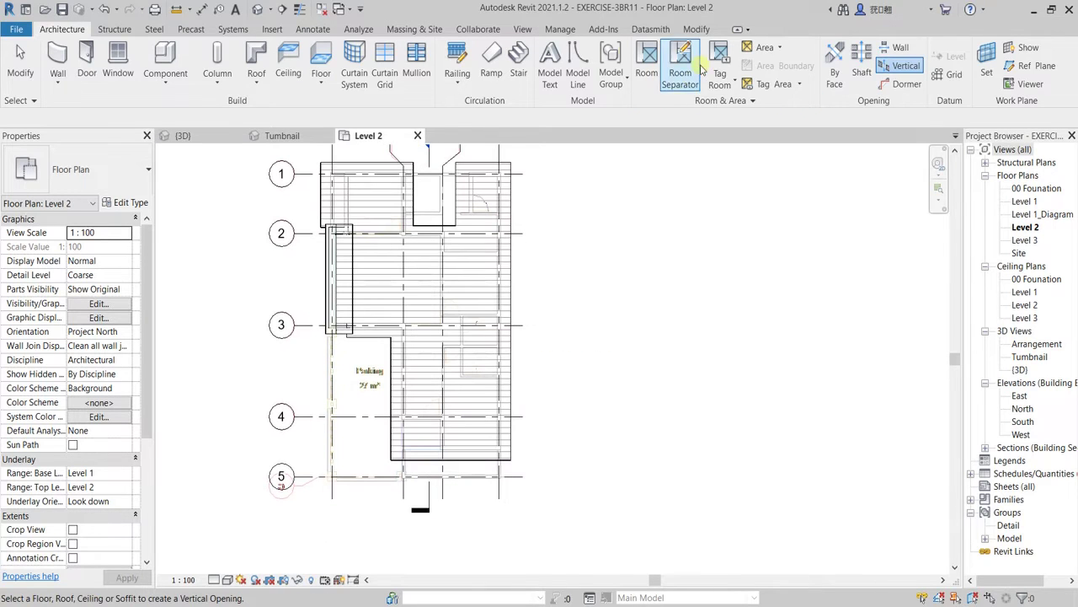
left_click(511, 203)
left_click(607, 51)
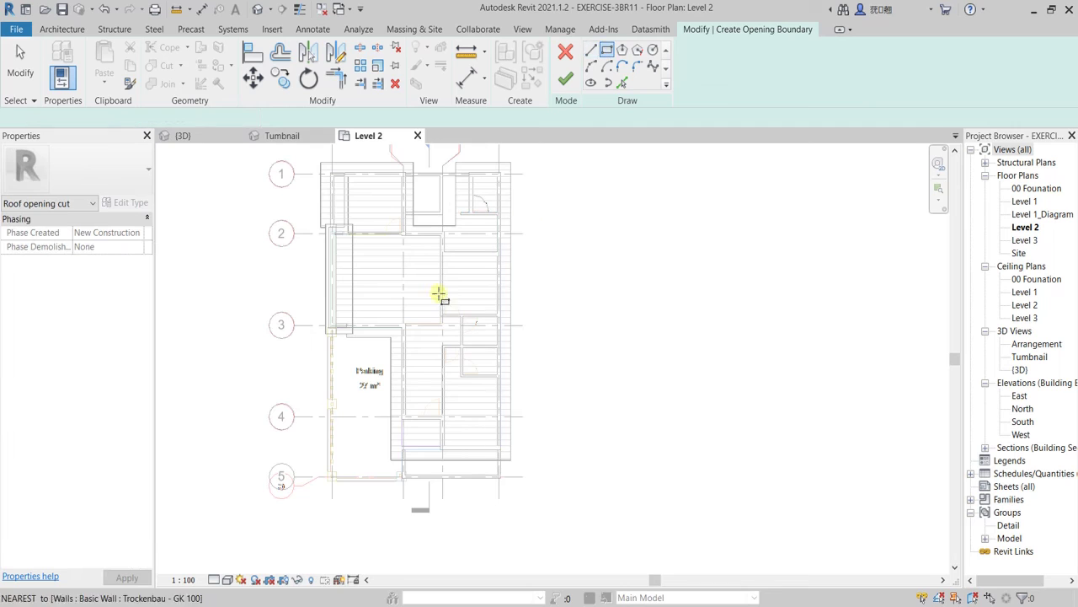
Sketch a rectangular opening boundary about 100 wide and 670 long above the lobby, between grids 2 and 4
scroll(416, 252, "up", 2)
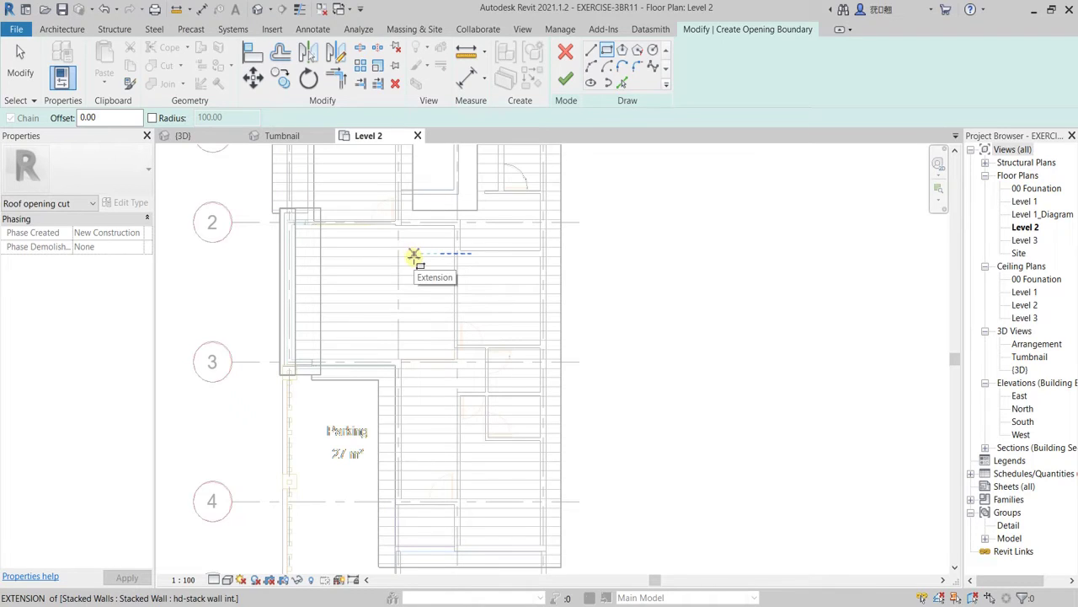
left_click(414, 255)
scroll(443, 426, "down", 2)
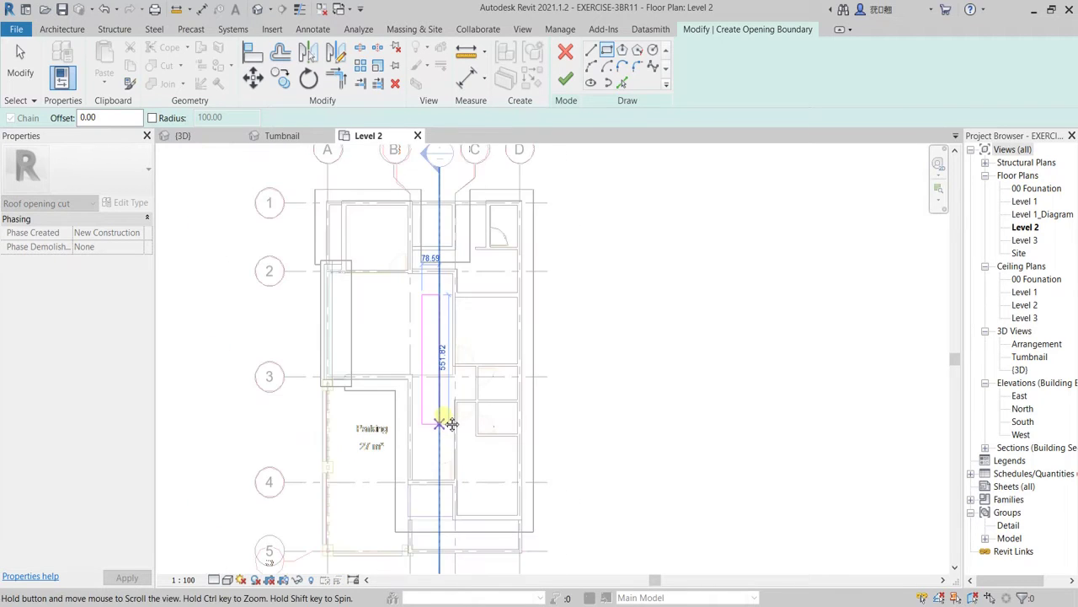
scroll(443, 426, "up", 3)
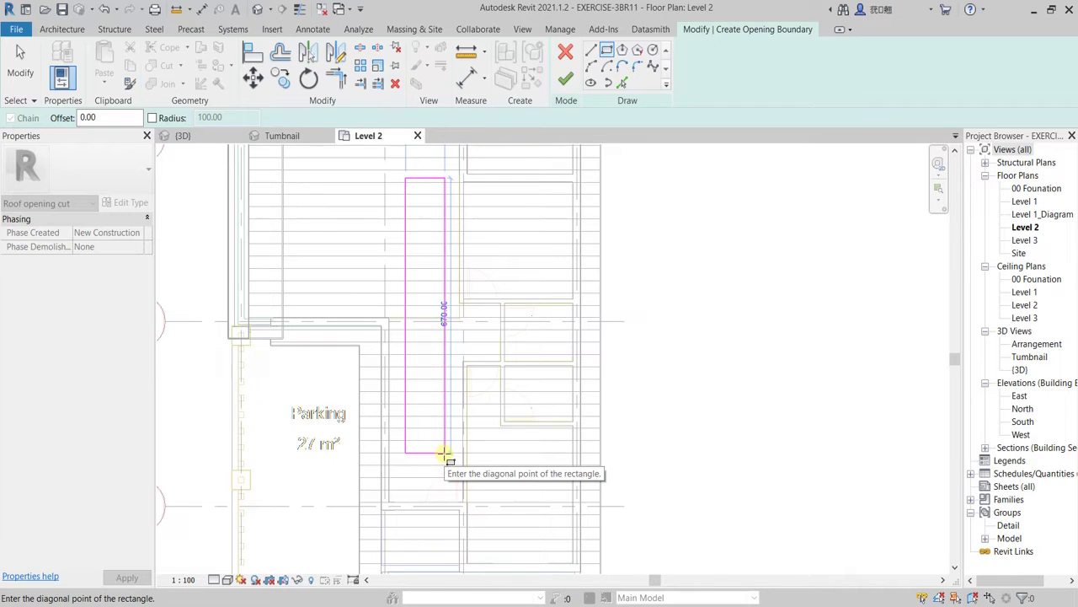
left_click(444, 452)
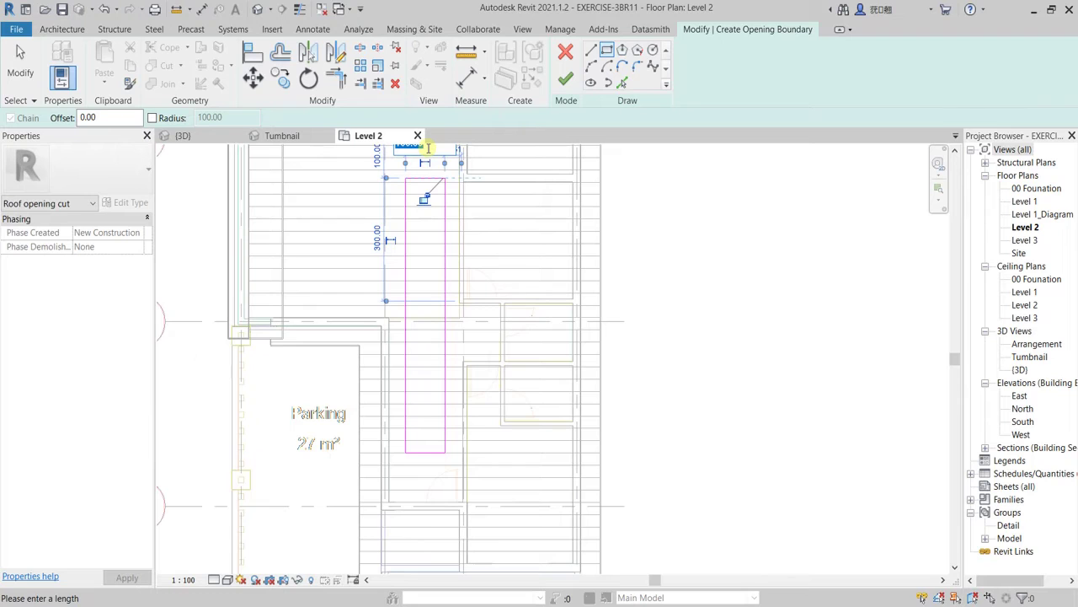
Set the opening rectangle's width to 120 and leave the rectangle tool
key("Return")
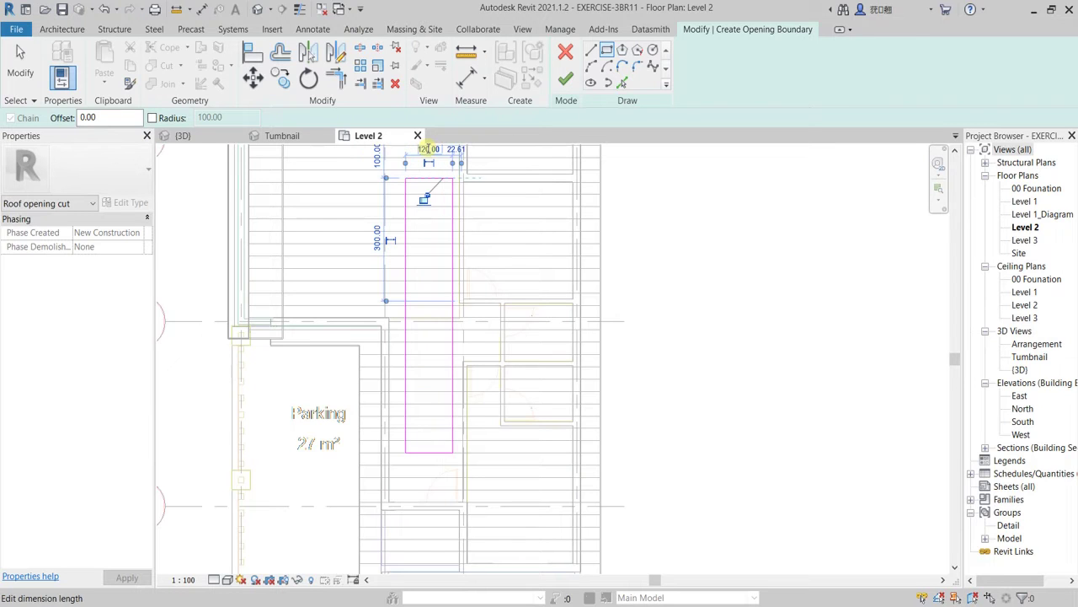
scroll(420, 238, "down", 2)
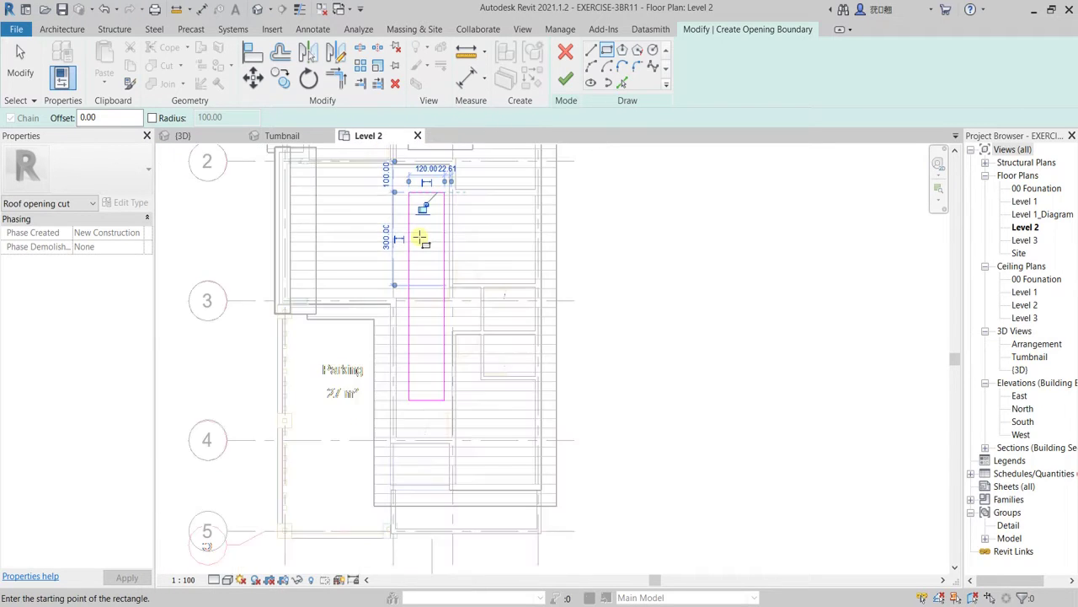
scroll(418, 242, "down", 2)
middle_click_drag(419, 243, 403, 306)
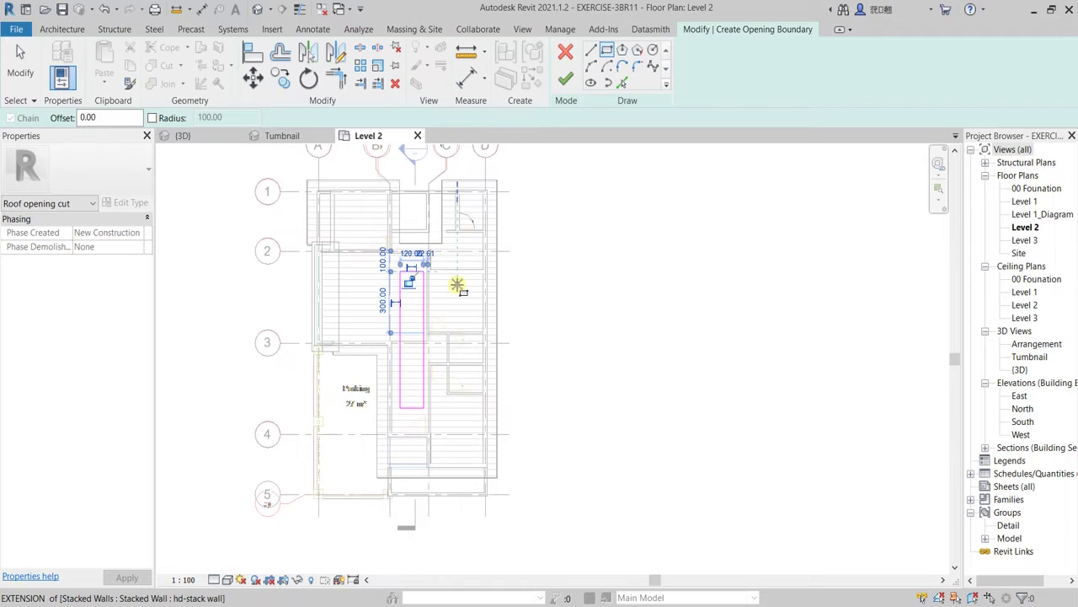
scroll(417, 293, "up", 1)
scroll(418, 293, "up", 1)
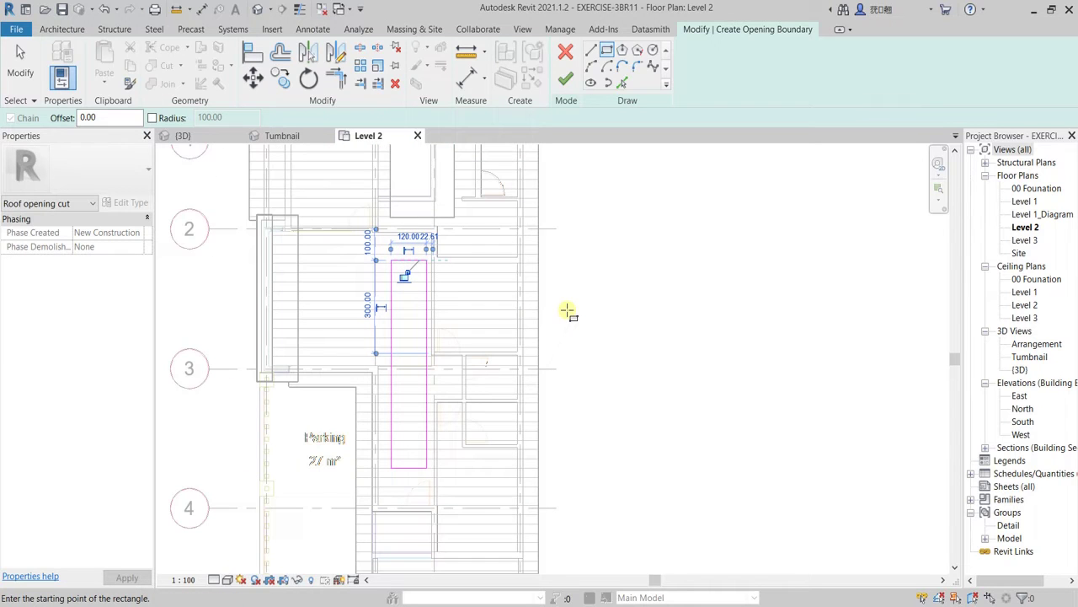
right_click(585, 274)
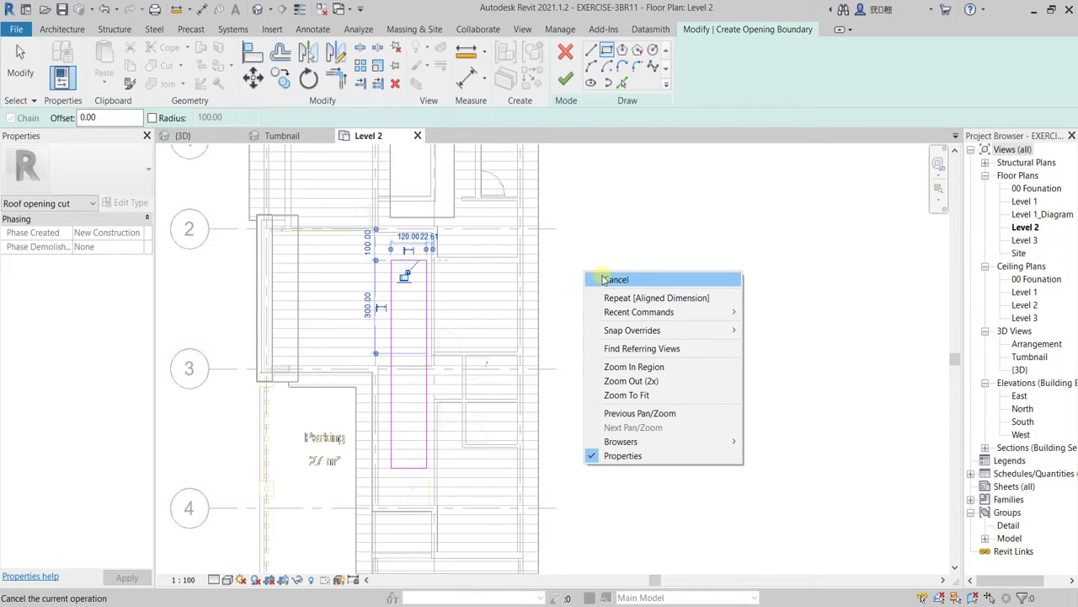
left_click(604, 279)
right_click(601, 278)
left_click(610, 279)
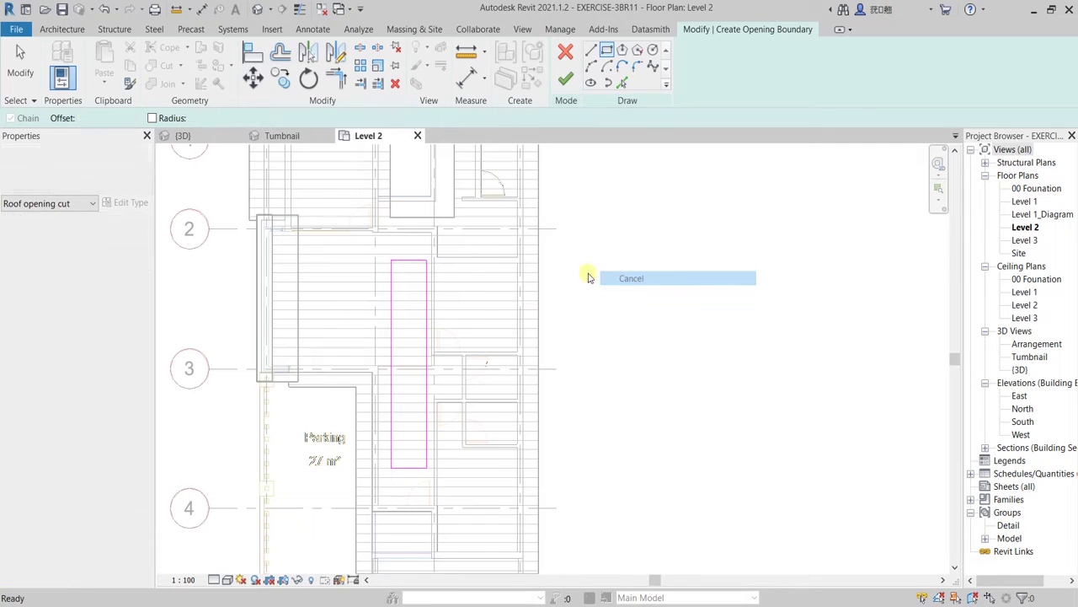
Select all four opening boundary lines and nudge them slightly toward grid B
scroll(397, 259, "down", 1)
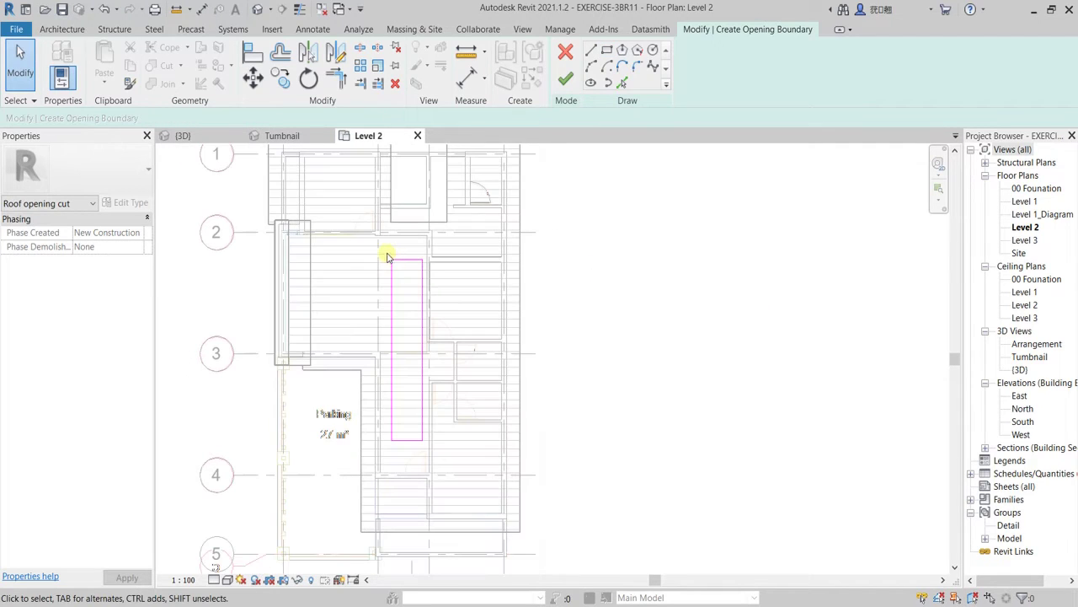
mouse_move(387, 253)
left_mouse_down()
mouse_move(427, 344)
mouse_move(431, 453)
left_mouse_up()
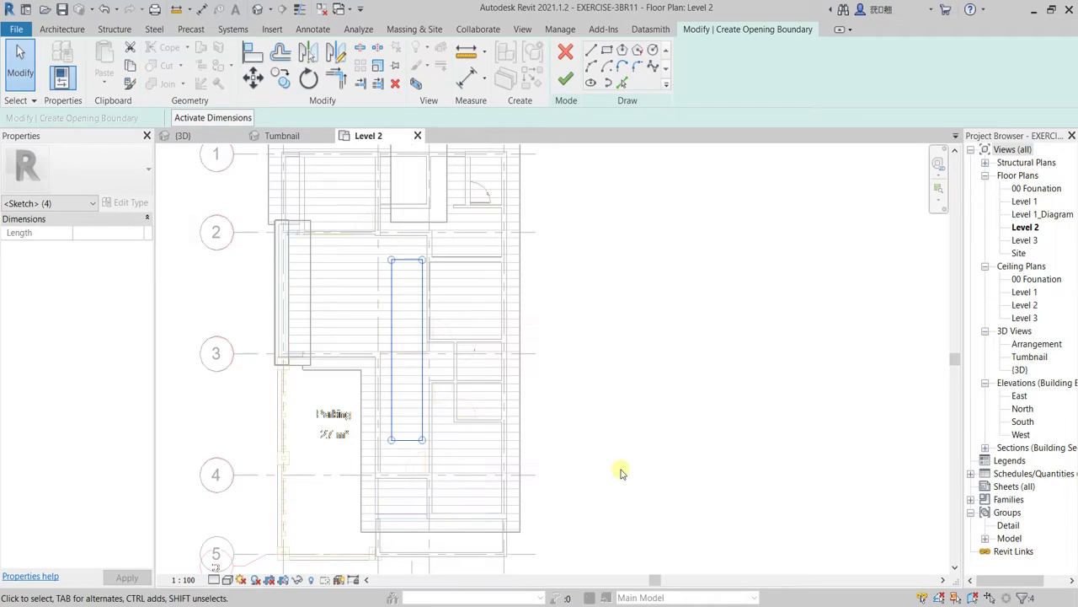
key("Left")
key("Left")
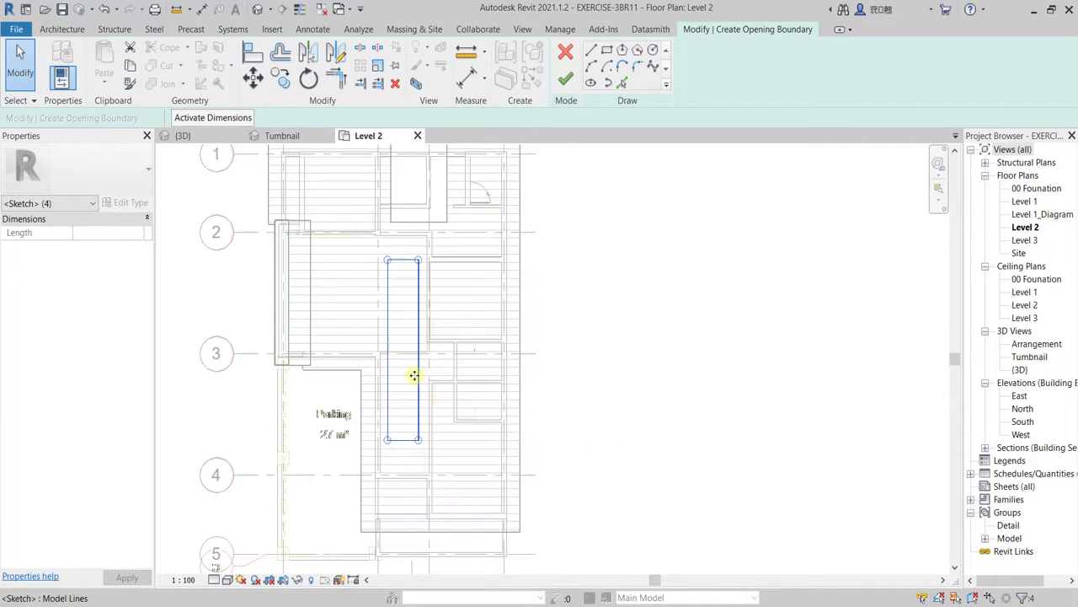
scroll(411, 371, "up", 1)
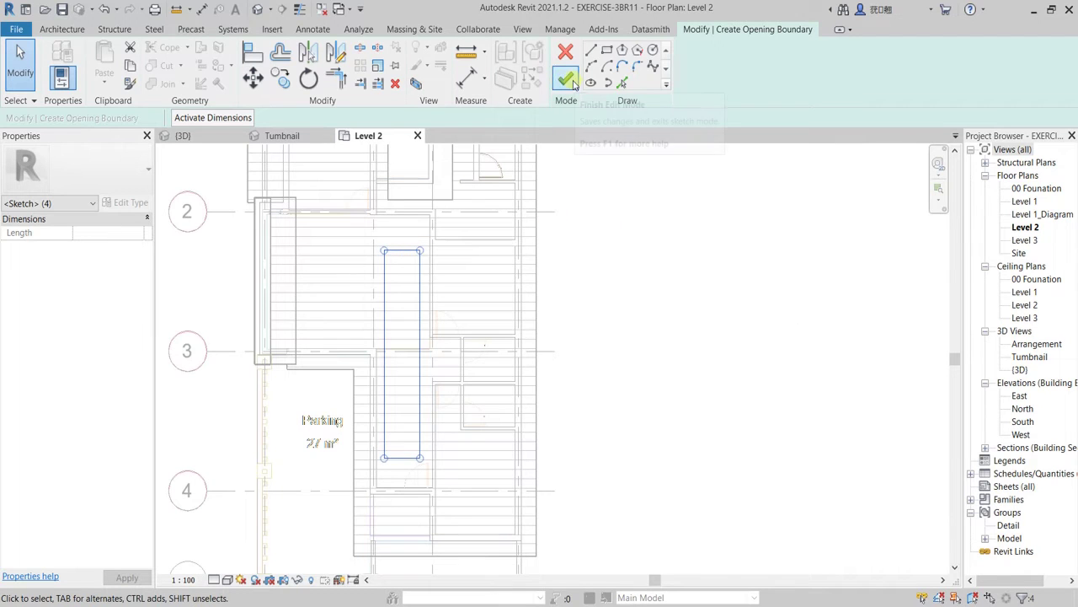
Finish the roof opening sketch and inspect the cut in the Tumbnail 3D view
left_click(566, 79)
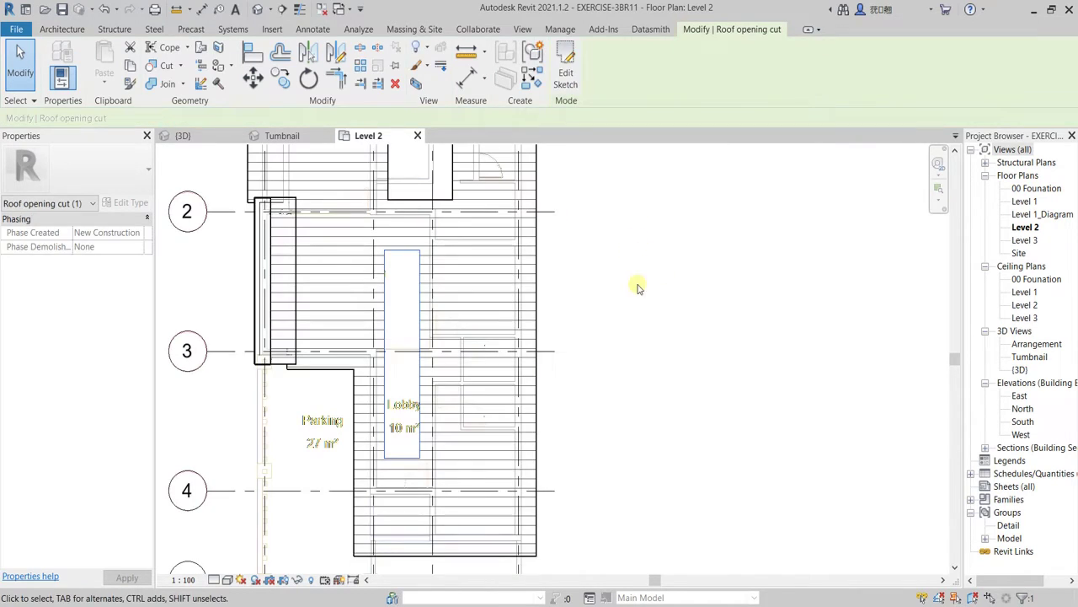
left_click(638, 288)
scroll(508, 315, "down", 3)
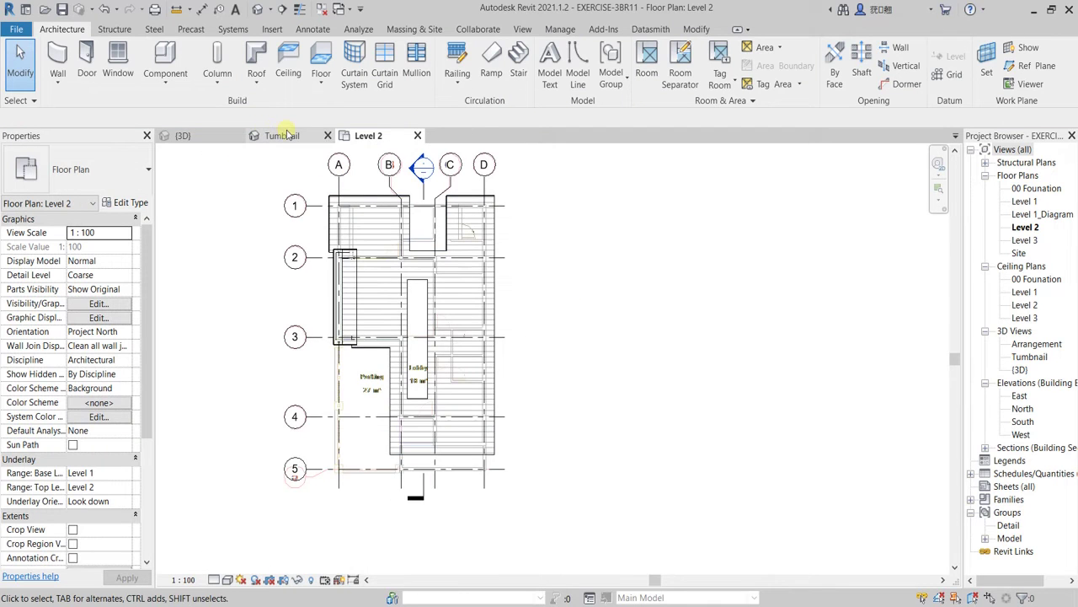
left_click(287, 135)
middle_click_drag(472, 412, 441, 416, "shift")
scroll(440, 416, "up", 1)
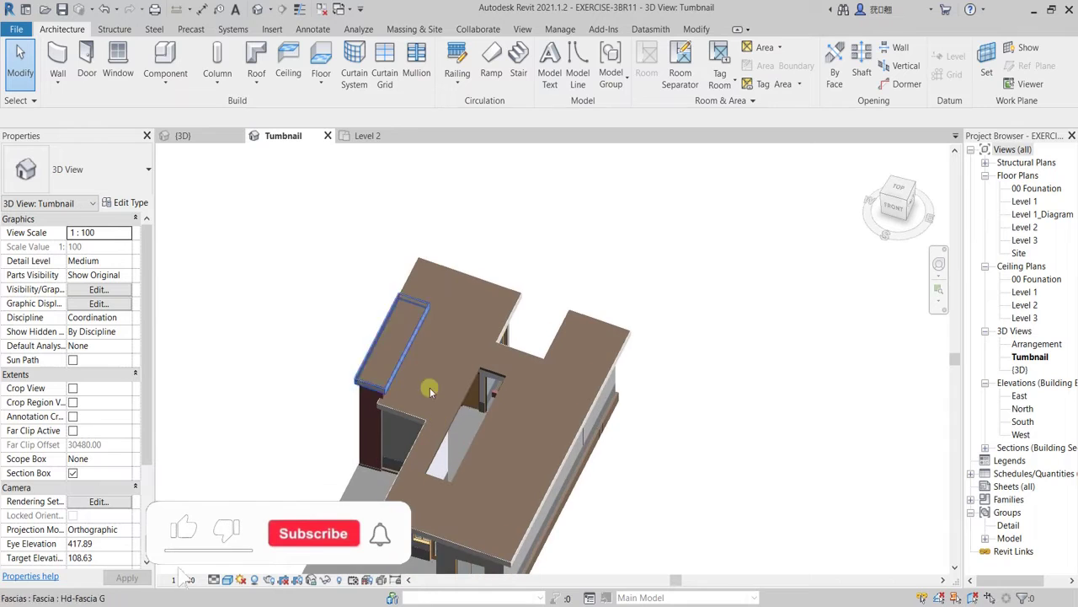
Back in the Level 2 plan, start a footprint roof with the Basic Roof Generic - 125mm type
left_click(369, 137)
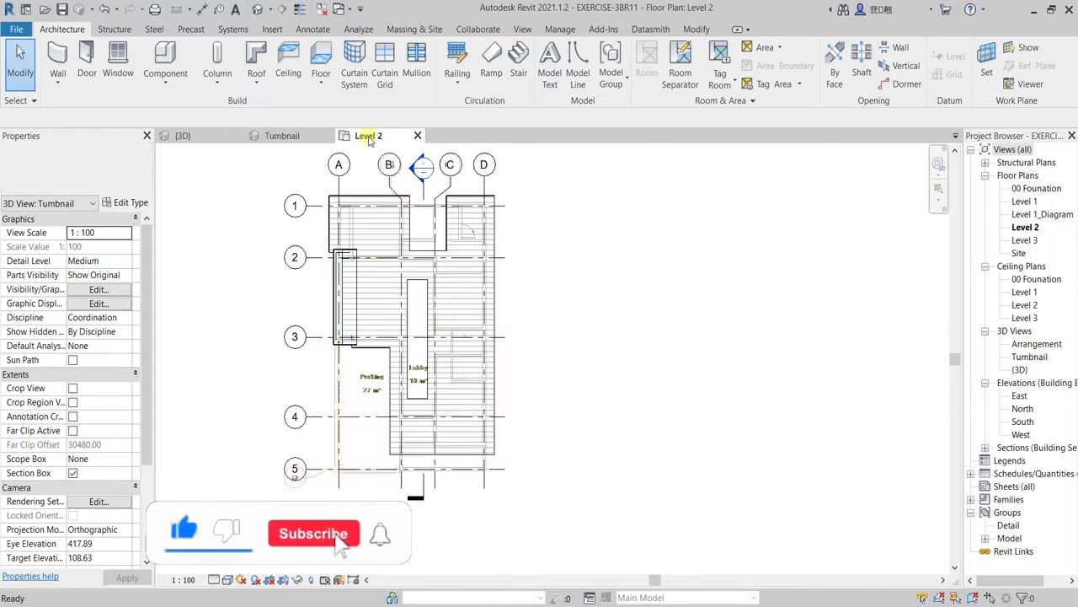
scroll(429, 292, "down", 2)
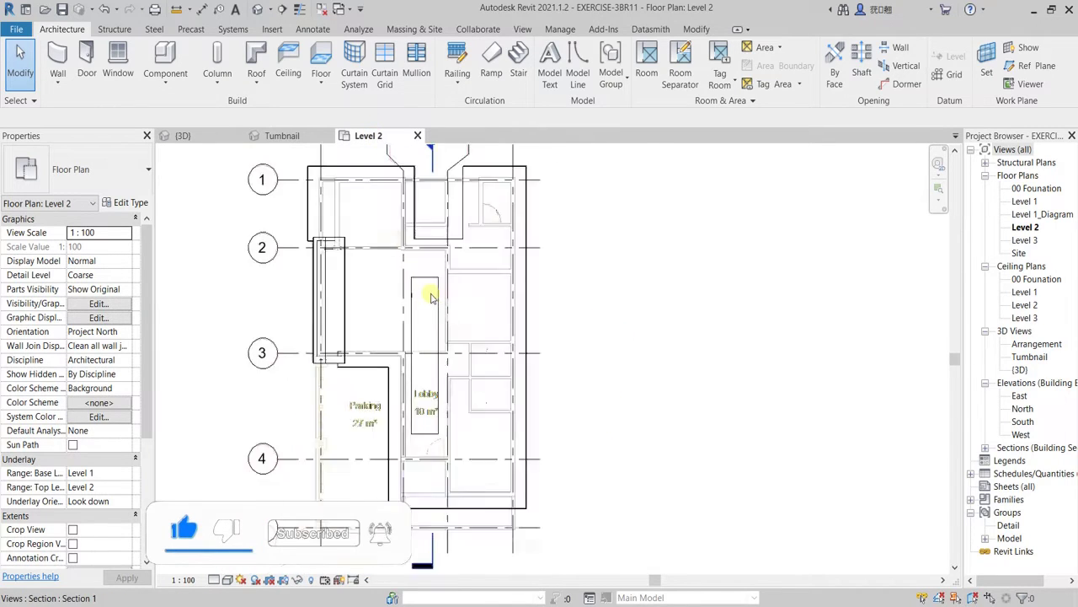
middle_click_drag(455, 322, 451, 298)
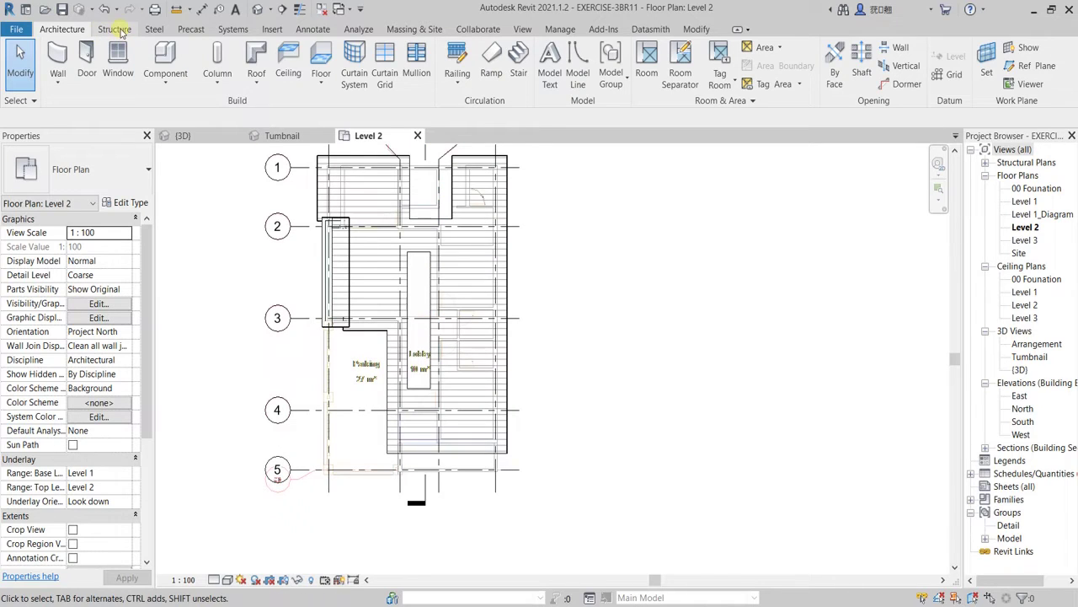
left_click(256, 59)
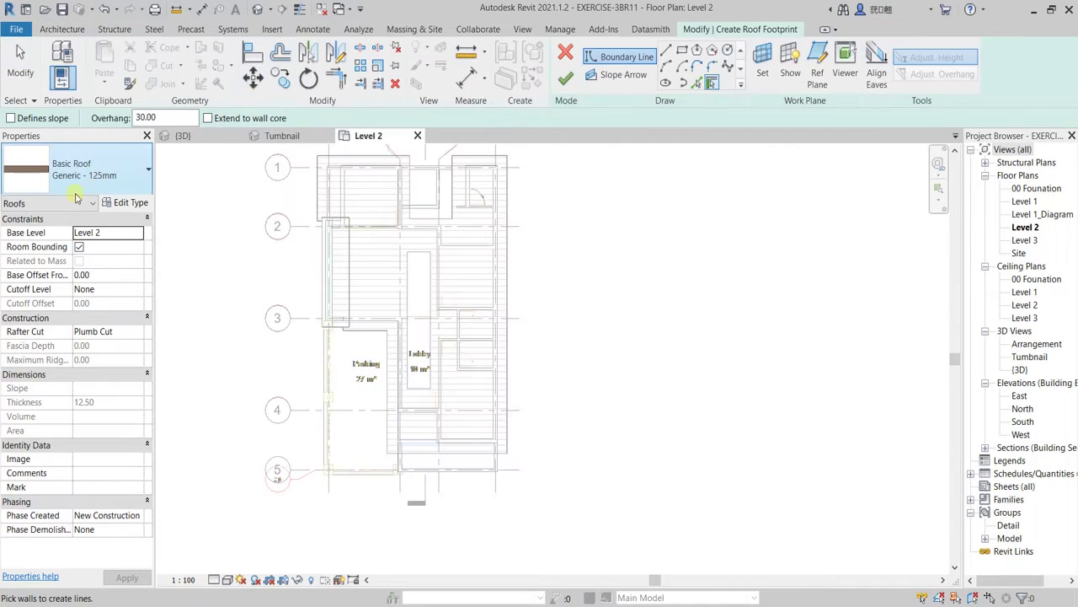
left_click(84, 169)
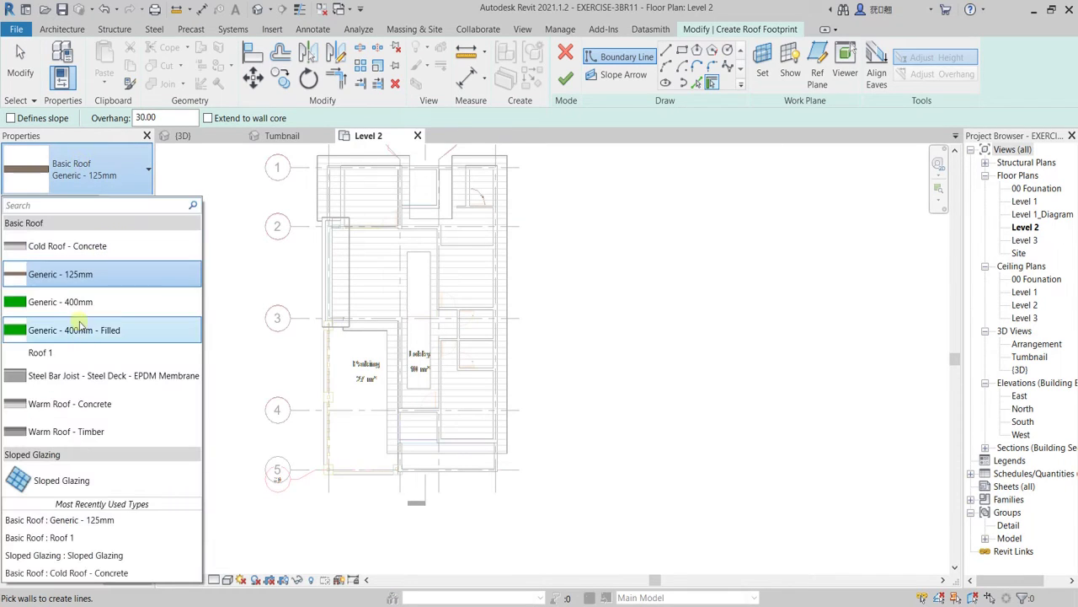
left_click(74, 274)
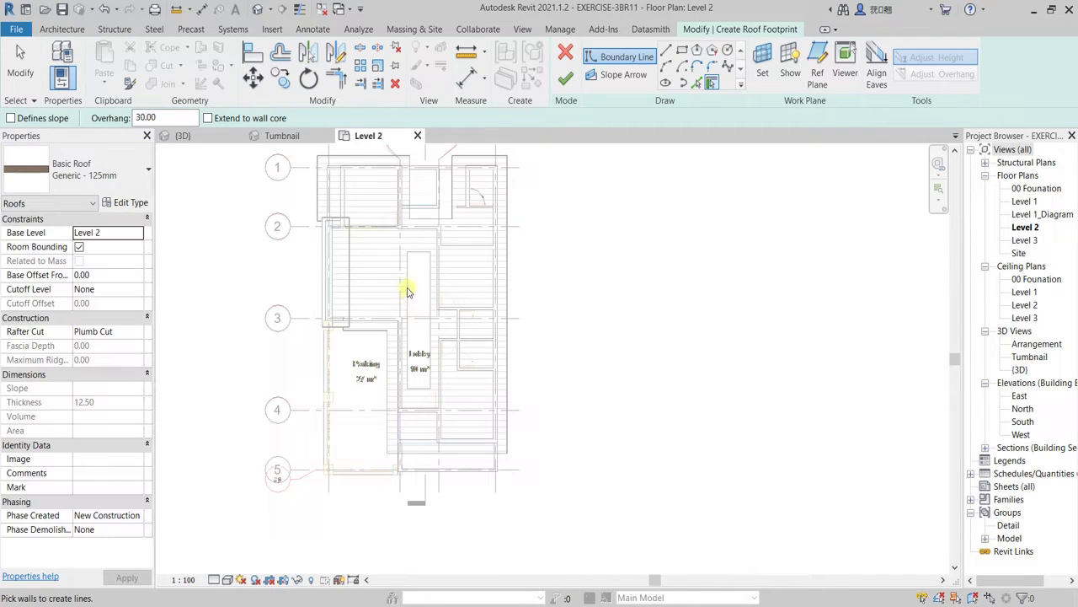
Draw a 120 by 670 rectangular roof boundary from corner to corner of the opening and finish the footprint roof
scroll(408, 291, "up", 3)
left_click(686, 51)
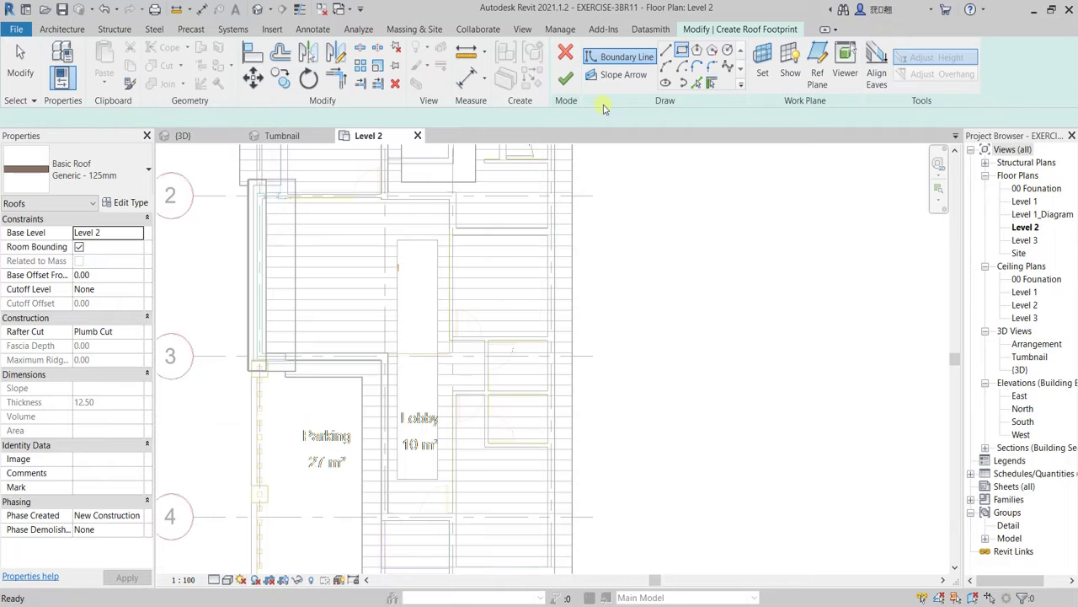
scroll(406, 239, "up", 3)
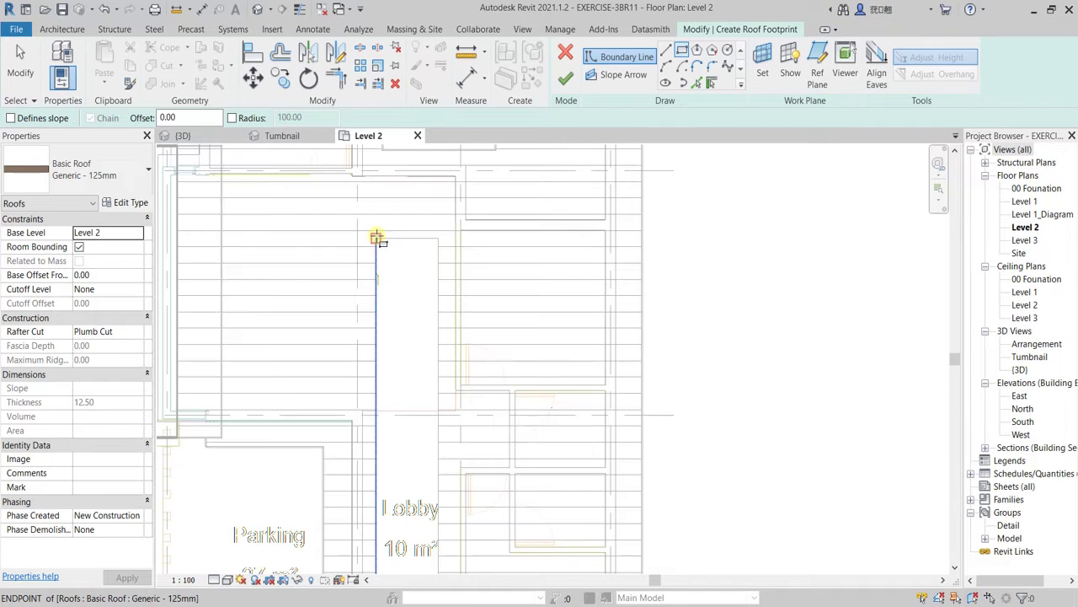
left_click(377, 236)
scroll(441, 379, "down", 3)
middle_click_drag(439, 396, 441, 292)
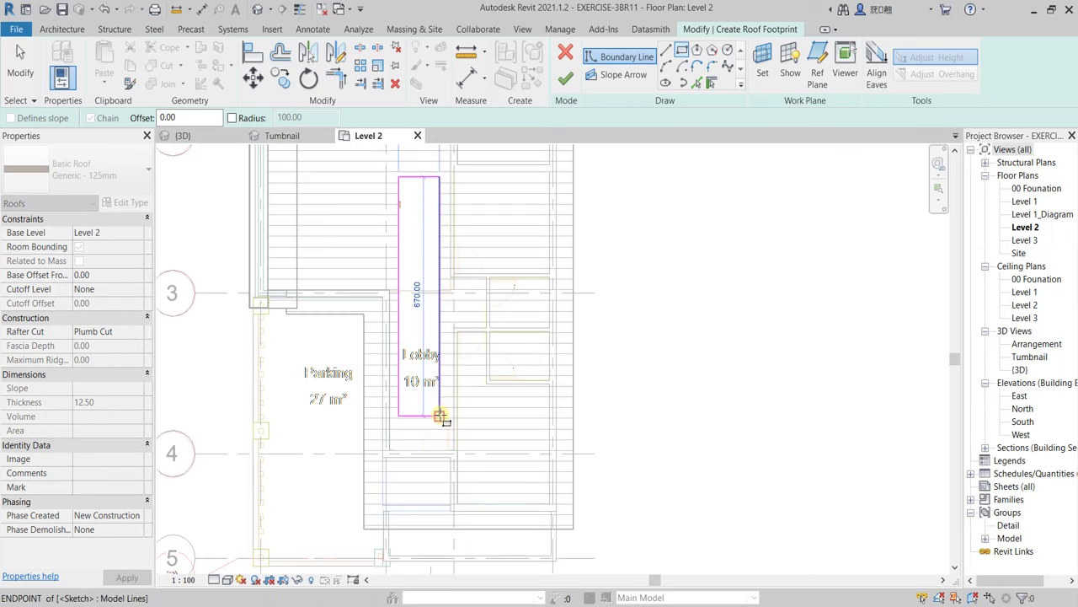
left_click(440, 416)
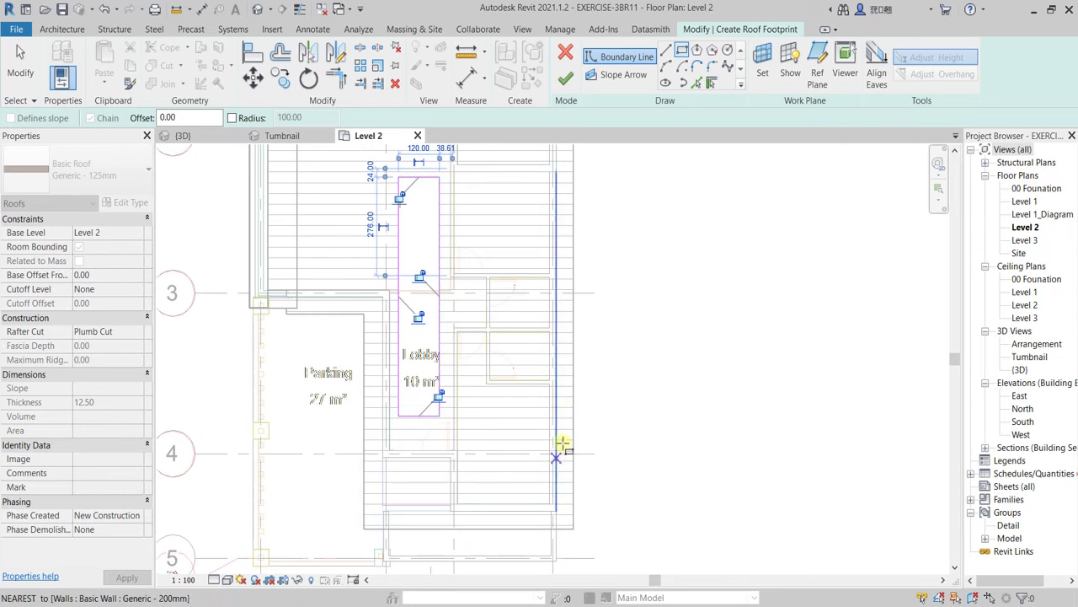
left_click(565, 80)
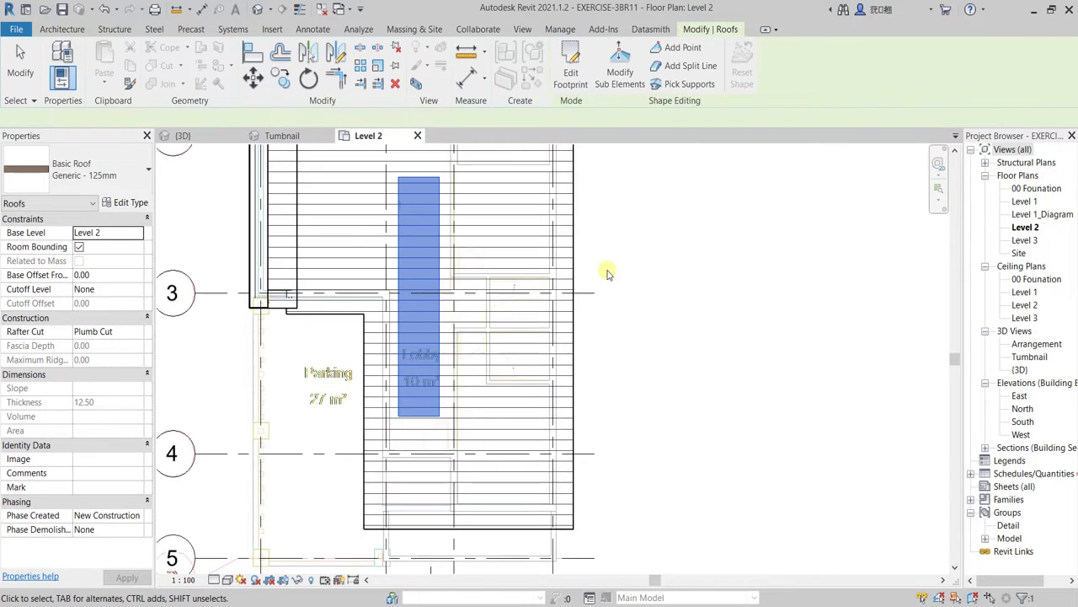
Look over the finished reference model in the {3D} view and inspect the flat infill roof in the Tumbnail view
left_click(91, 167)
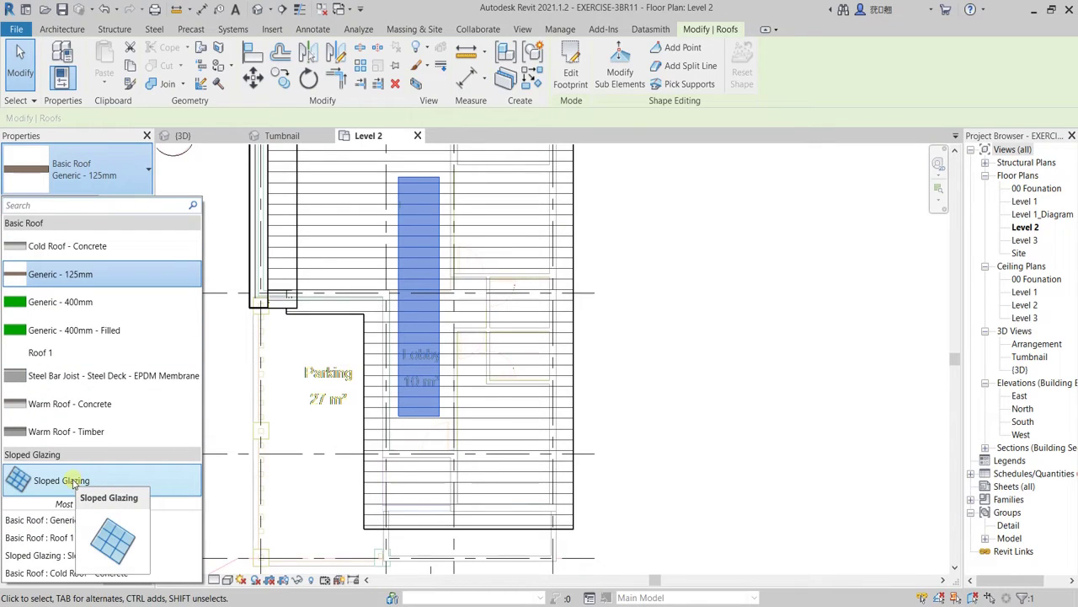
left_click(681, 410)
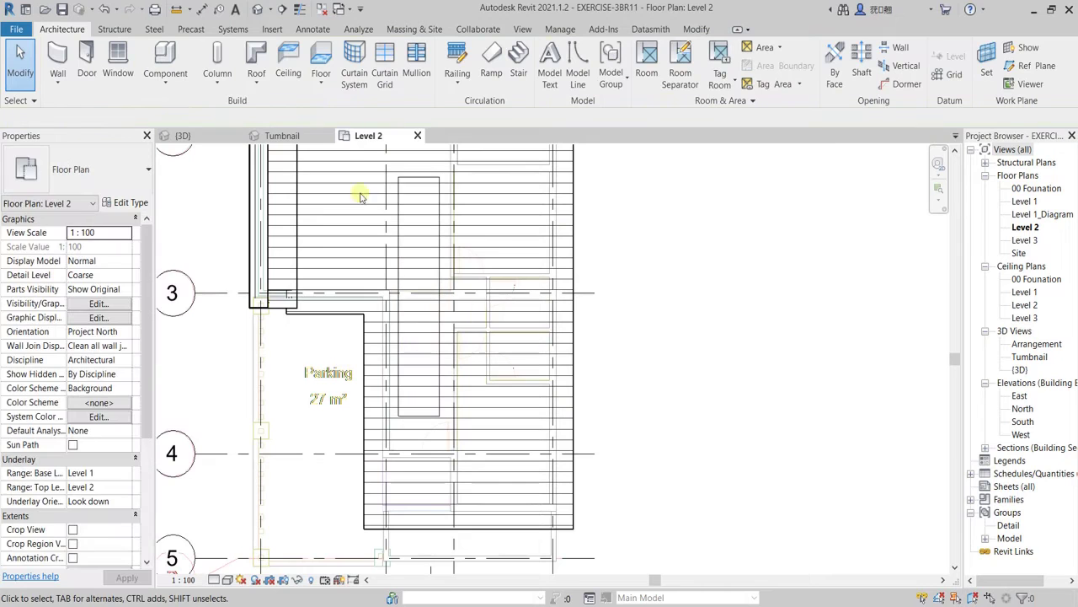
left_click(210, 140)
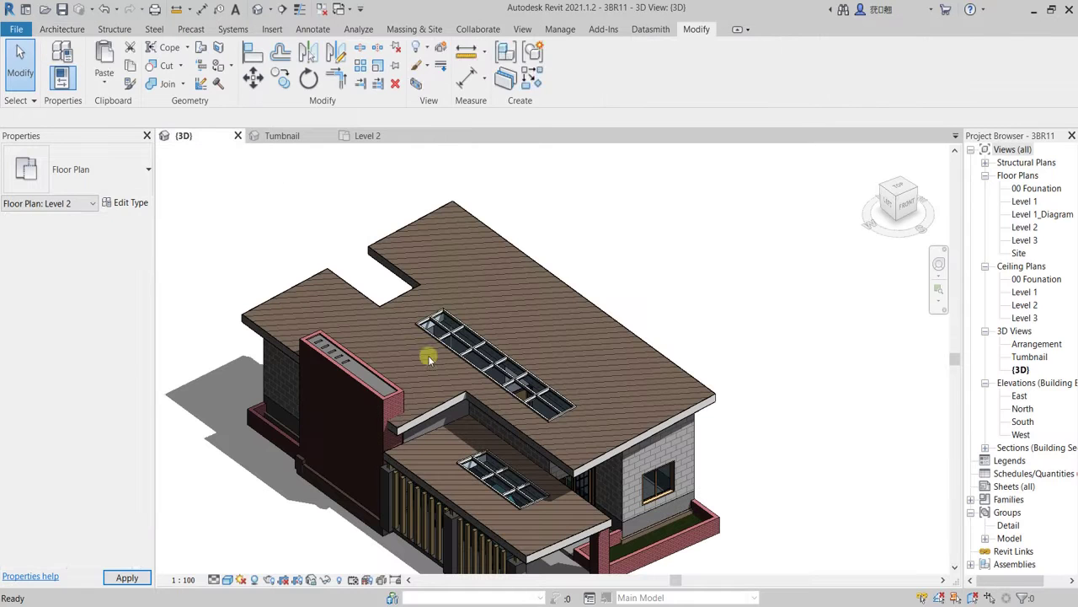
left_click(300, 139)
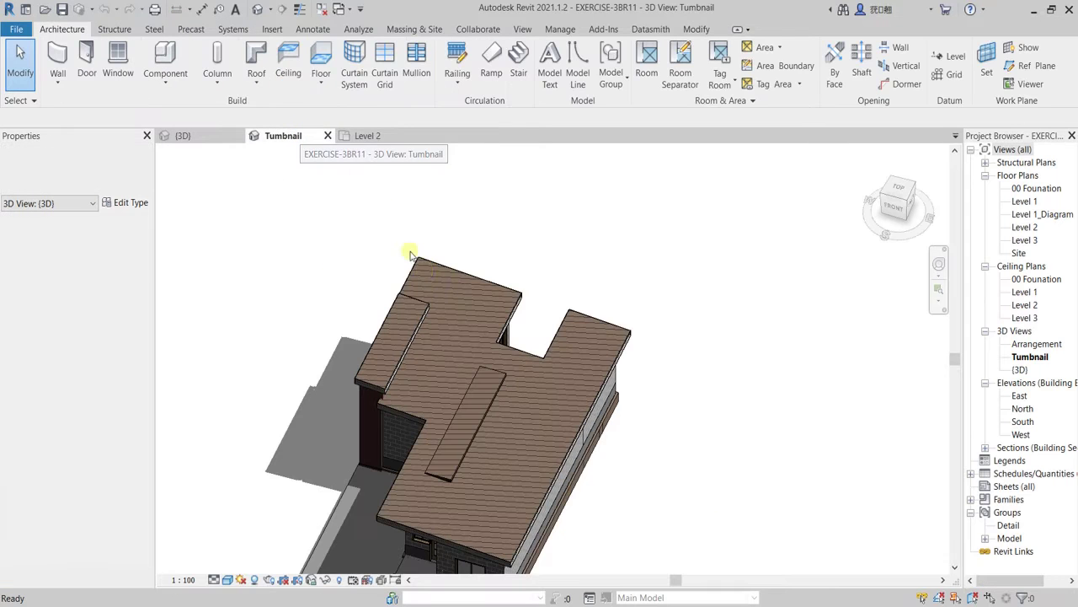
middle_click_drag(500, 423, 450, 373, "shift")
scroll(361, 378, "up", 4)
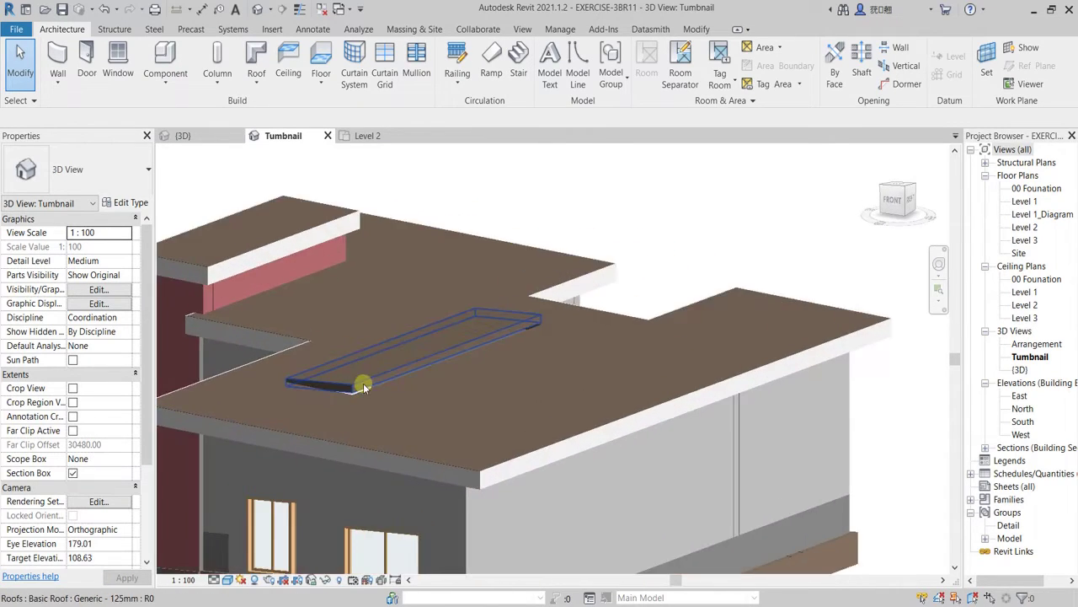
Edit the infill roof's footprint so its east long edge defines a 5° slope, and finish the sketch
left_click(360, 381)
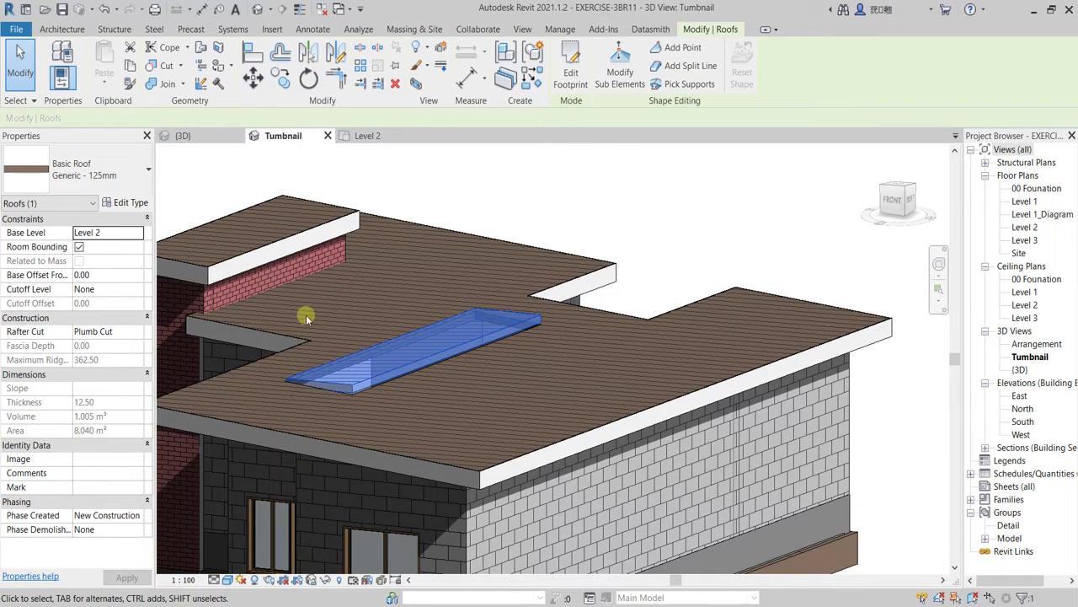
middle_click_drag(415, 352, 441, 313, "shift")
left_click(571, 66)
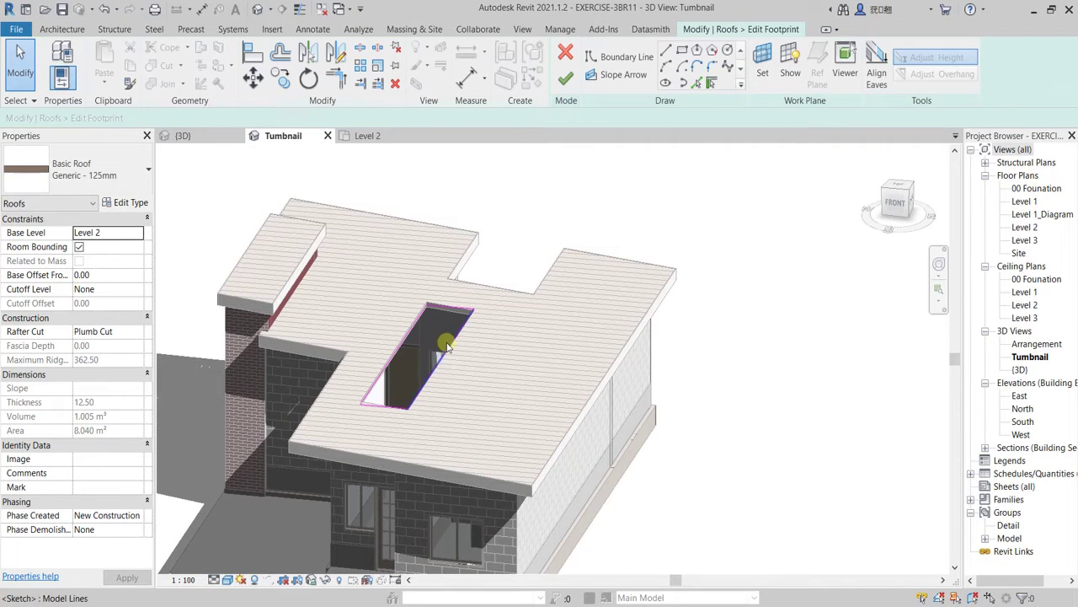
left_click(465, 310)
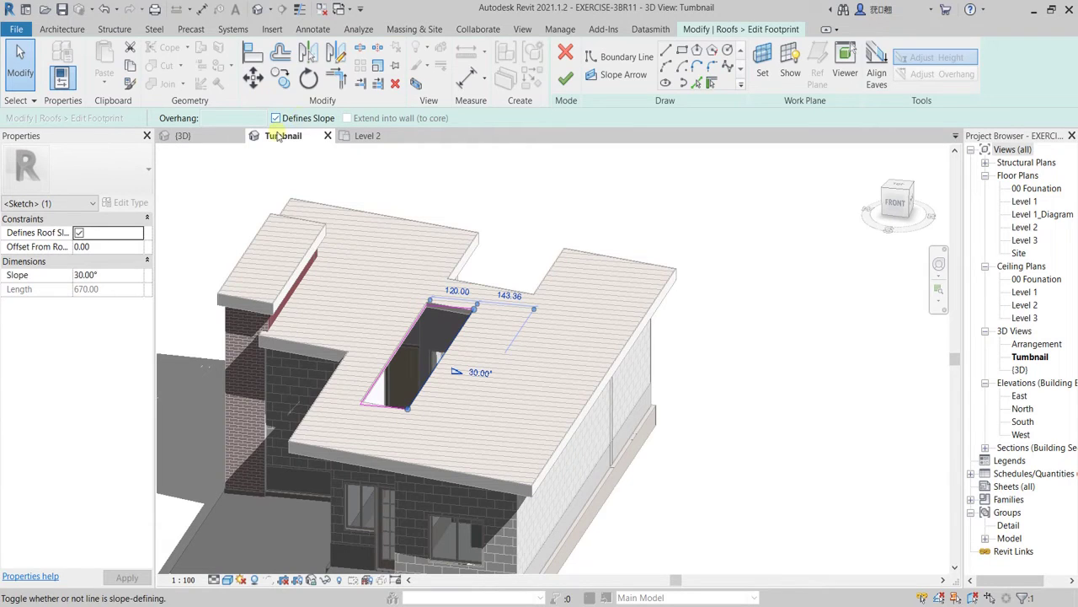
left_click(122, 276)
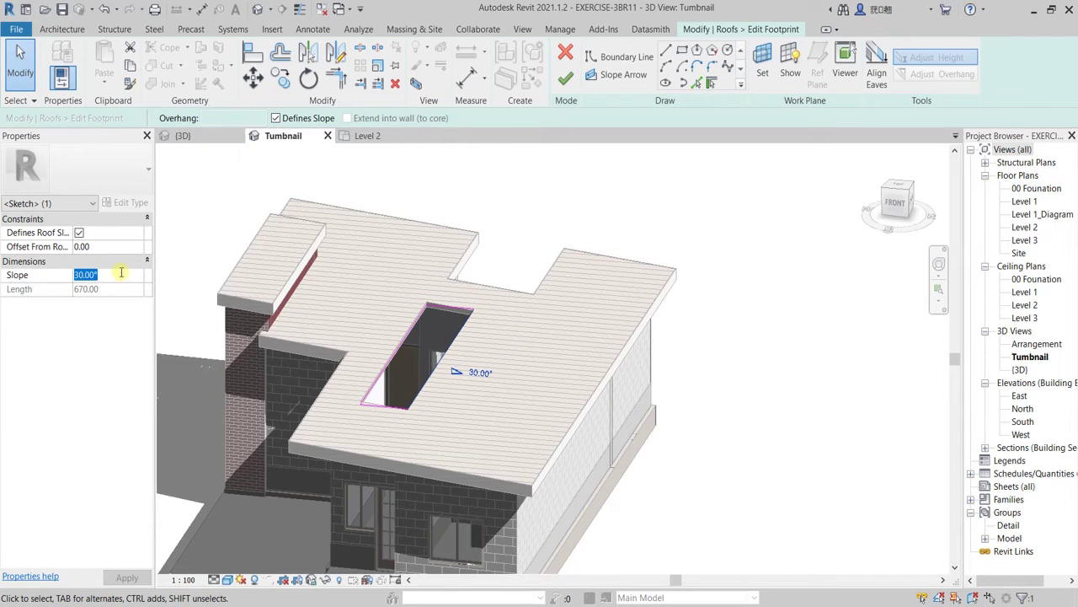
left_click(563, 80)
scroll(434, 312, "up", 5)
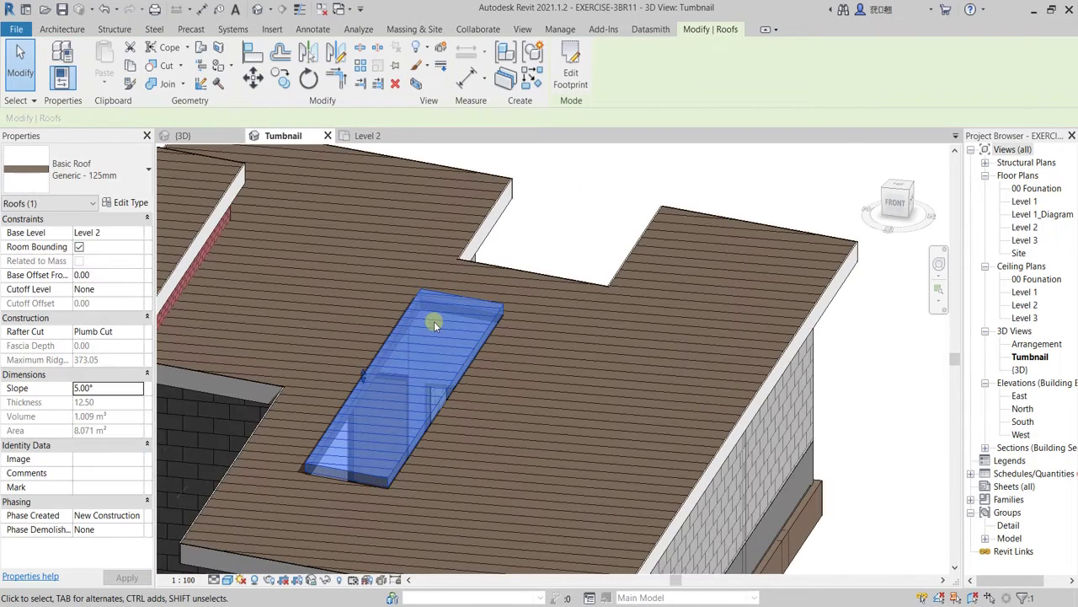
Raise the infill roof with a base offset of 10 from Level 2 and check its height from several angles
scroll(425, 409, "down", 5)
middle_click_drag(475, 419, 422, 386, "shift")
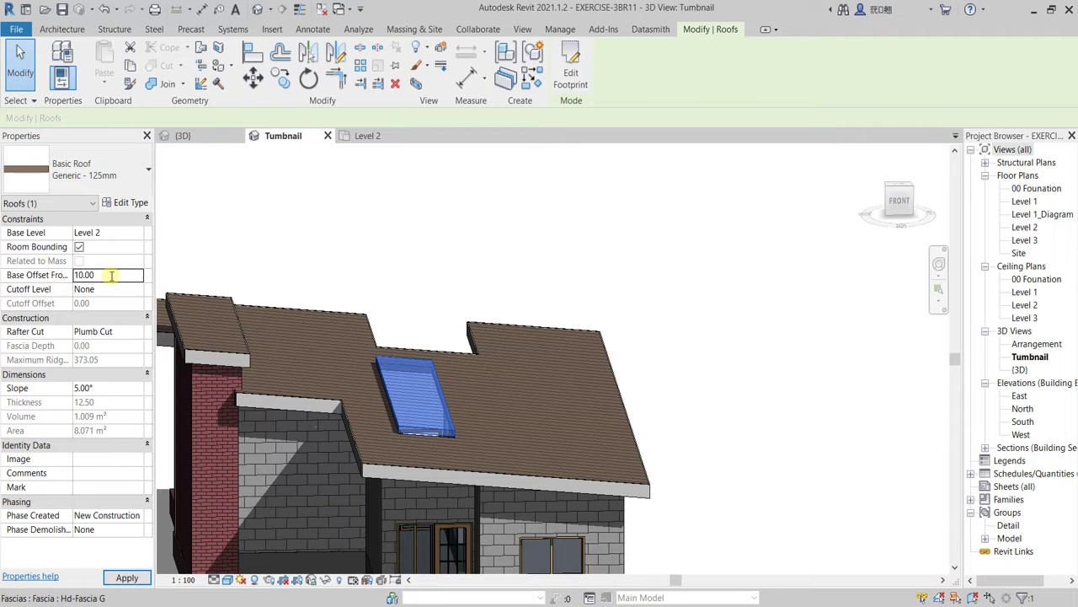
left_click(429, 264)
middle_click_drag(433, 261, 435, 493, "shift")
middle_click_drag(422, 425, 452, 439, "shift")
scroll(397, 452, "up", 2)
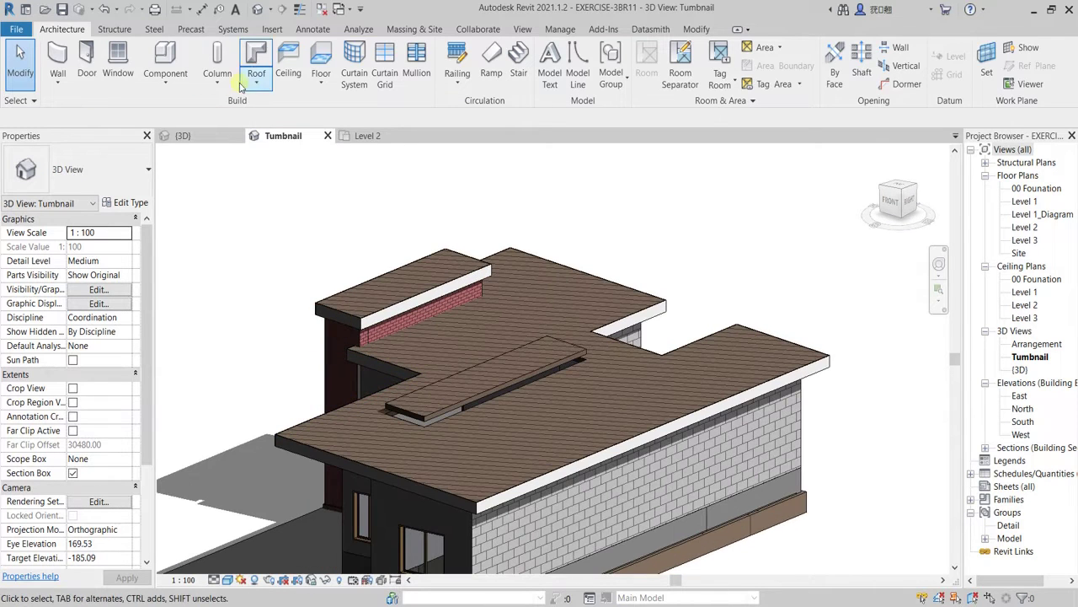
Add a roof fascia along the raised infill roof's east long edge and its front short edge
left_click(257, 85)
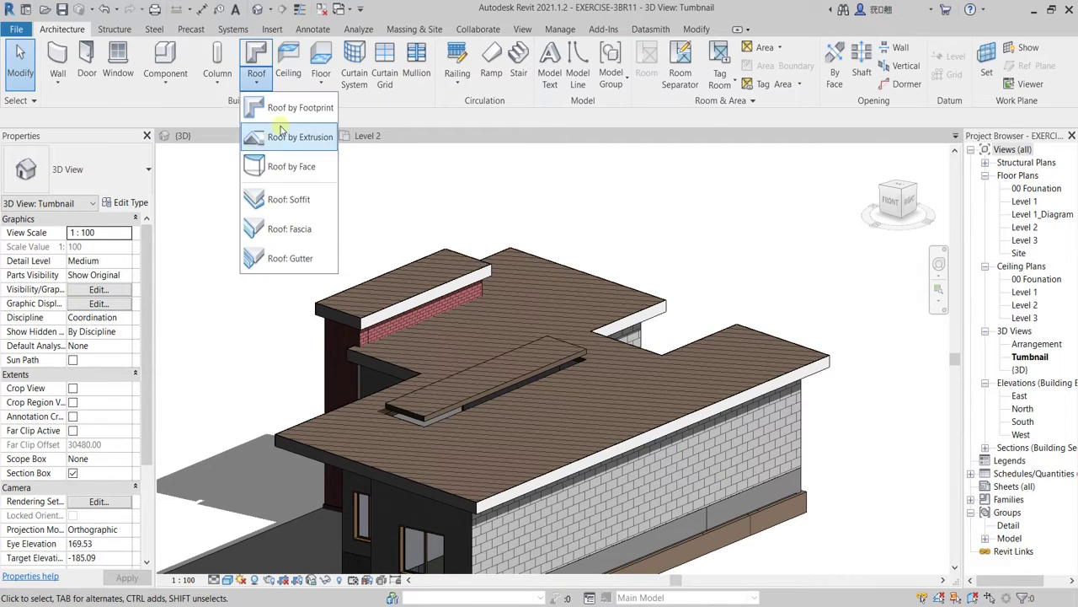
left_click(289, 229)
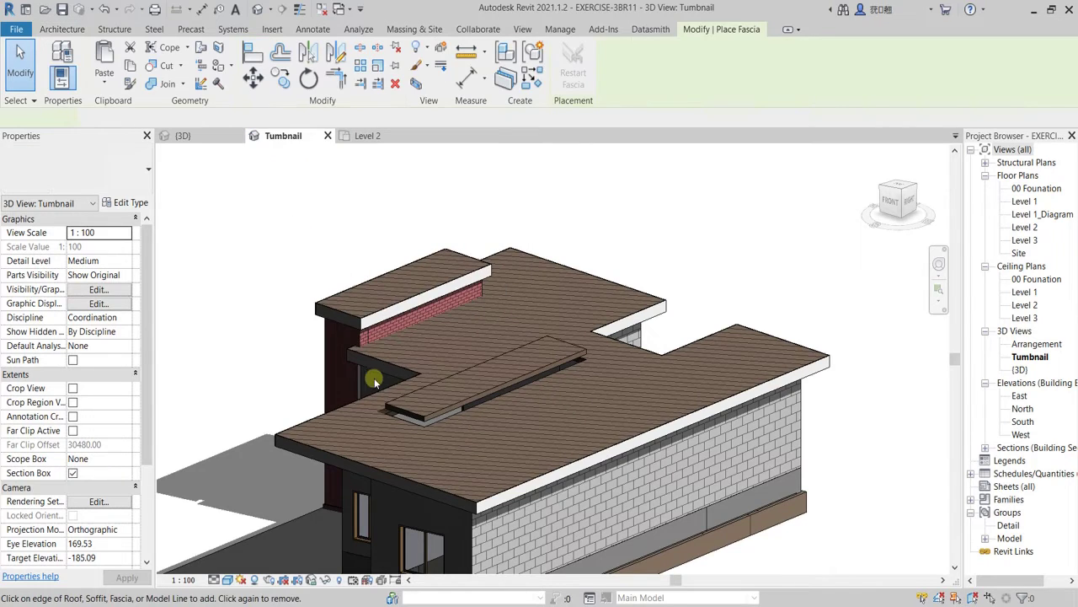
scroll(421, 400, "up", 3)
left_click(477, 410)
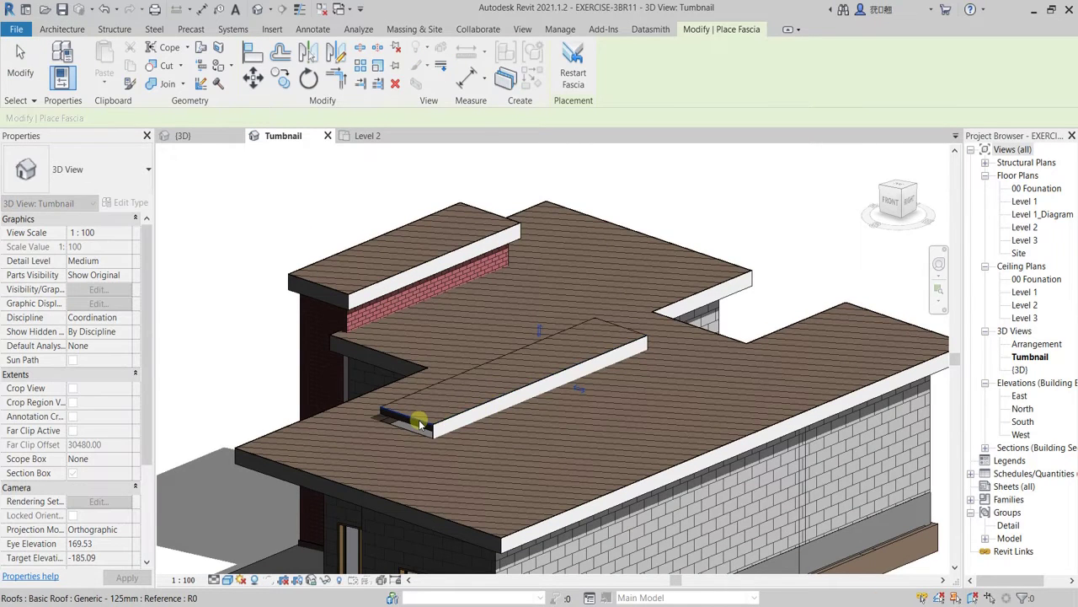
scroll(427, 447, "down", 3)
middle_click_drag(428, 455, 624, 457, "shift")
scroll(520, 423, "up", 3)
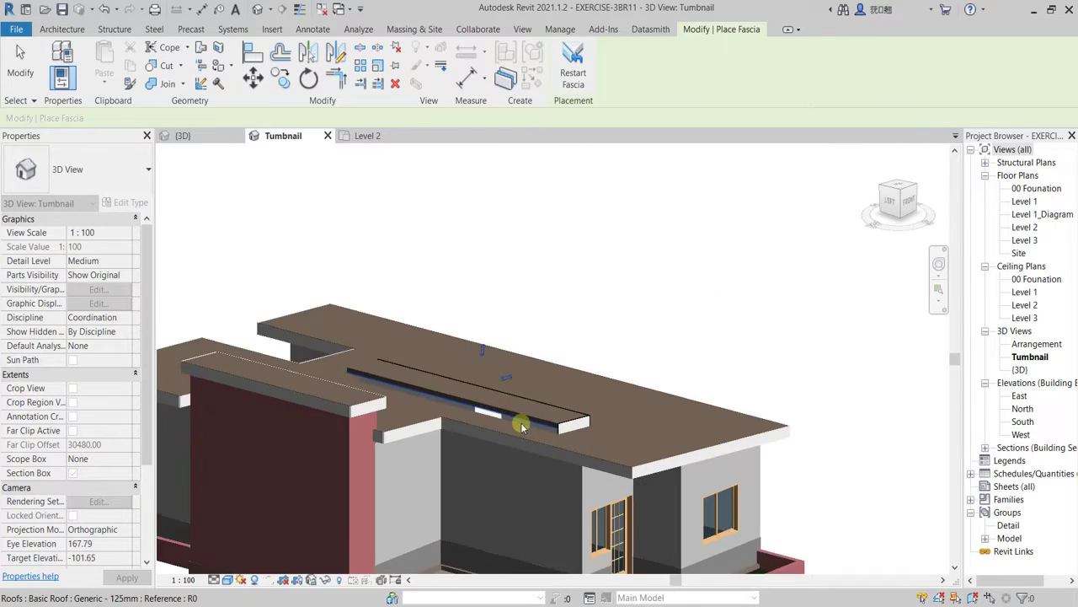
Continue the fascia along the infill roof's west long edge and rear short edge, and end the Fascia command
scroll(481, 329, "down", 3)
middle_click_drag(481, 329, 493, 457, "shift")
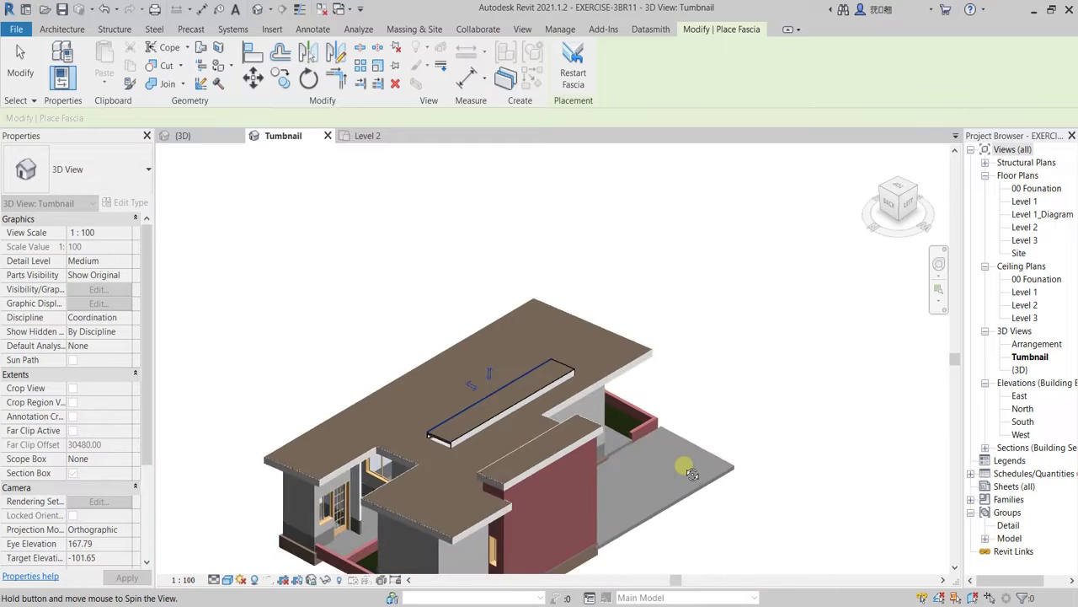
scroll(448, 453, "up", 4)
scroll(440, 430, "down", 3)
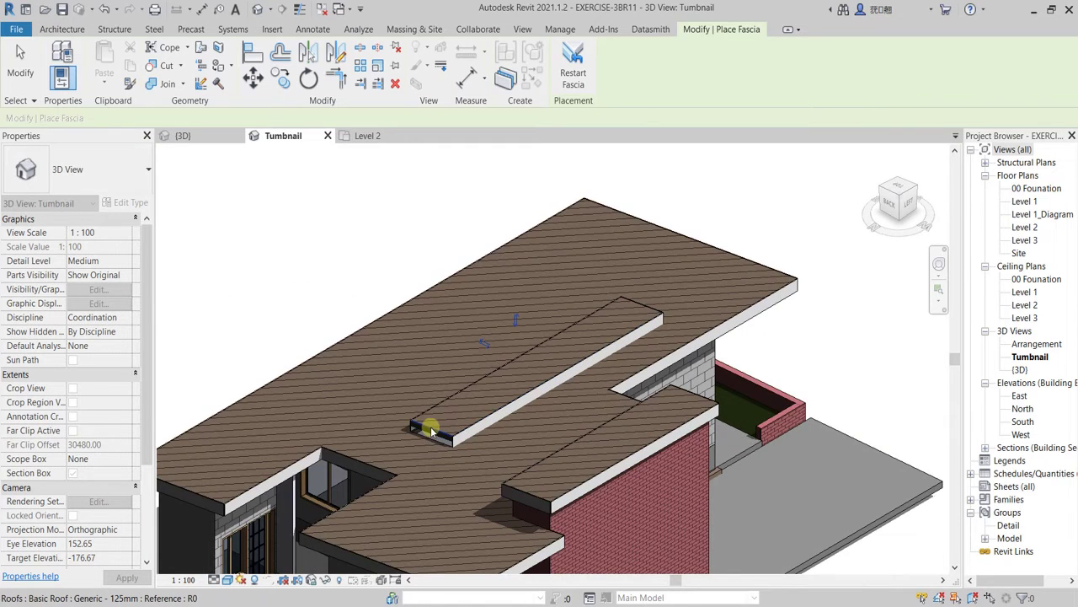
middle_click_drag(434, 444, 503, 402, "shift")
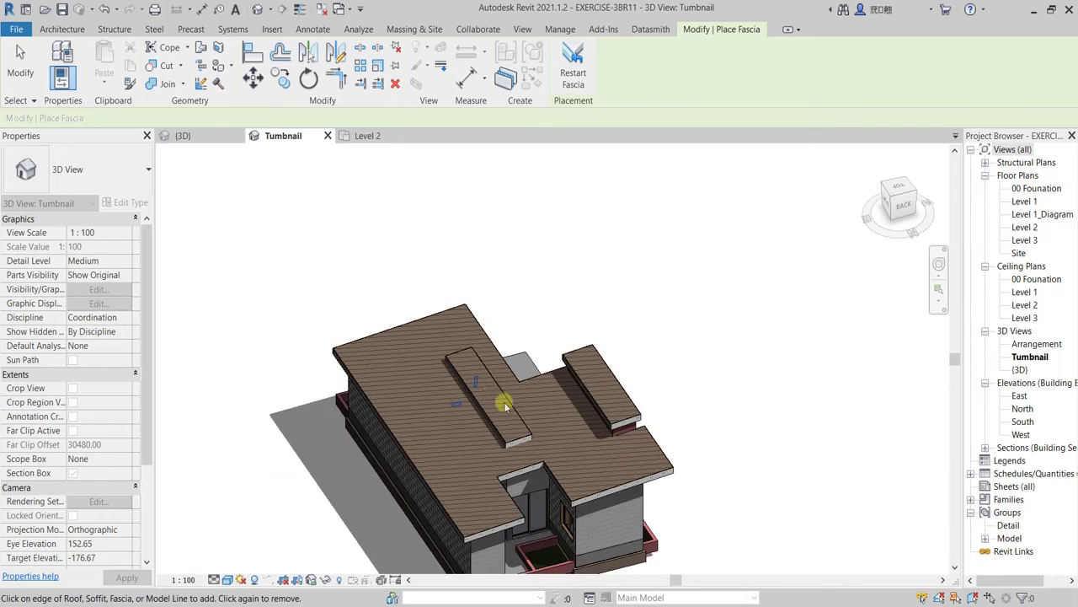
key("Escape")
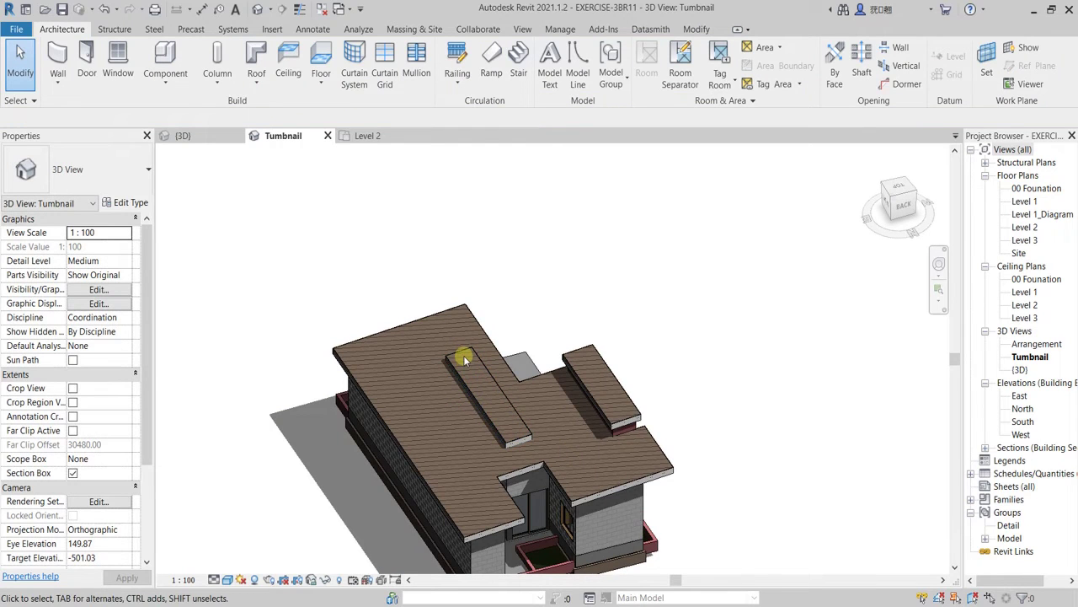
Change the raised infill roof's type to Sloped Glazing and inspect the glass panel over the opening
left_click(464, 355)
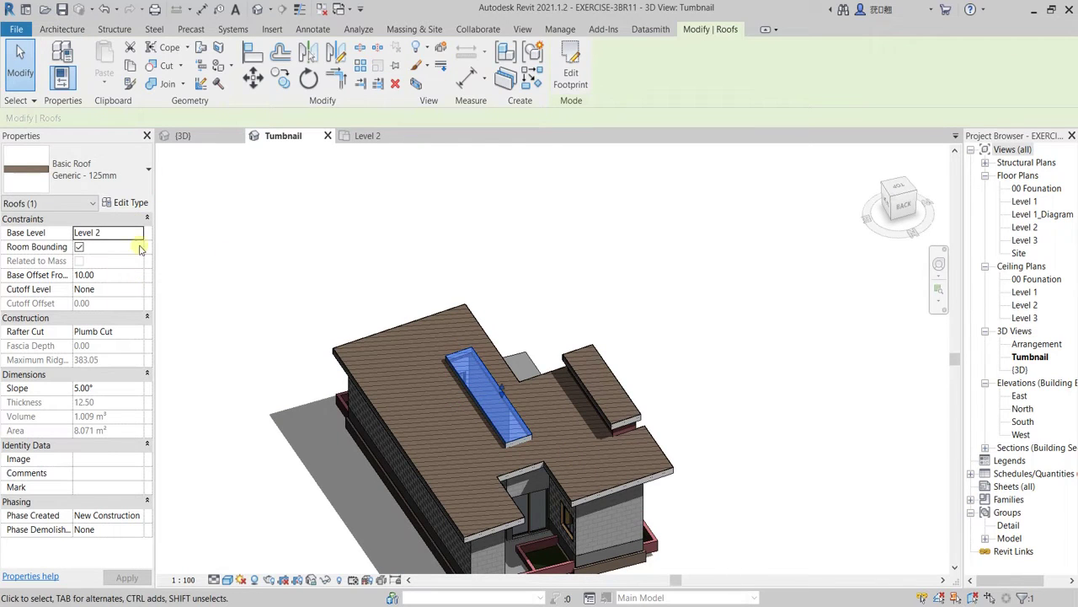
left_click(93, 171)
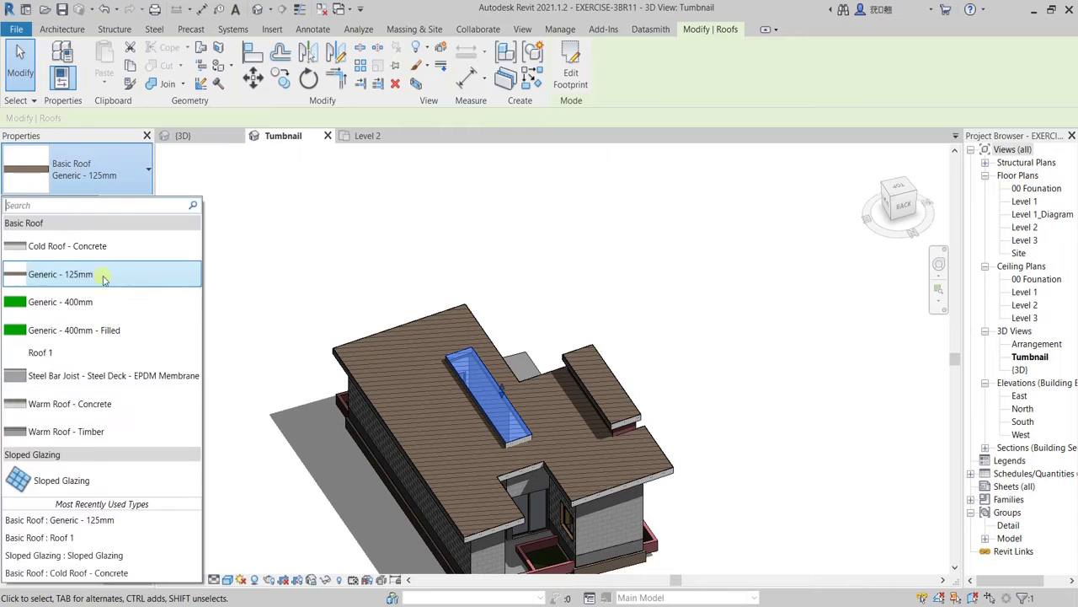
left_click(64, 482)
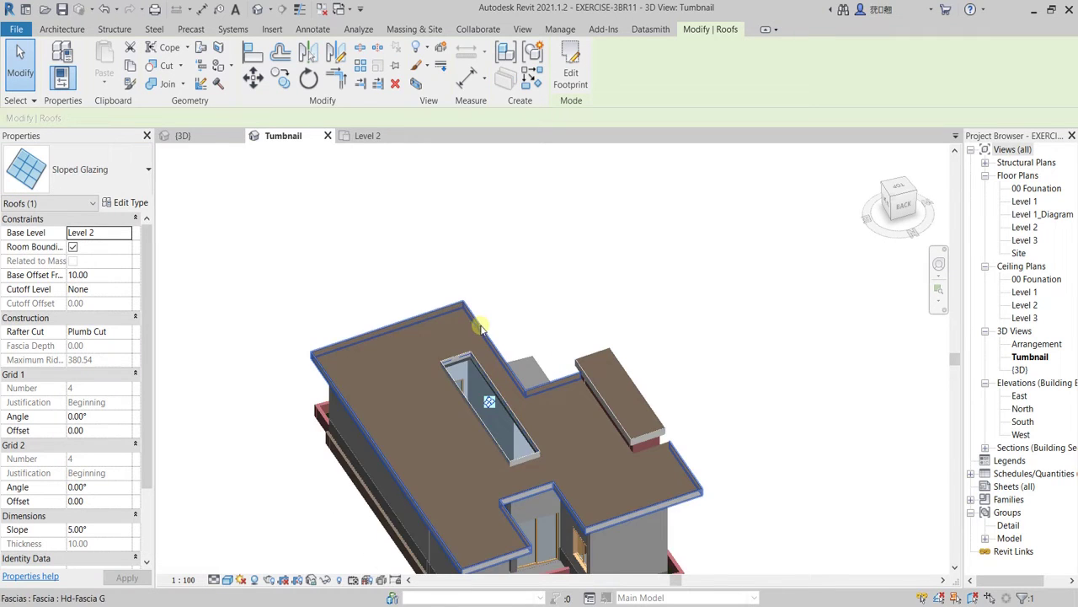
middle_click_drag(539, 358, 396, 447, "shift")
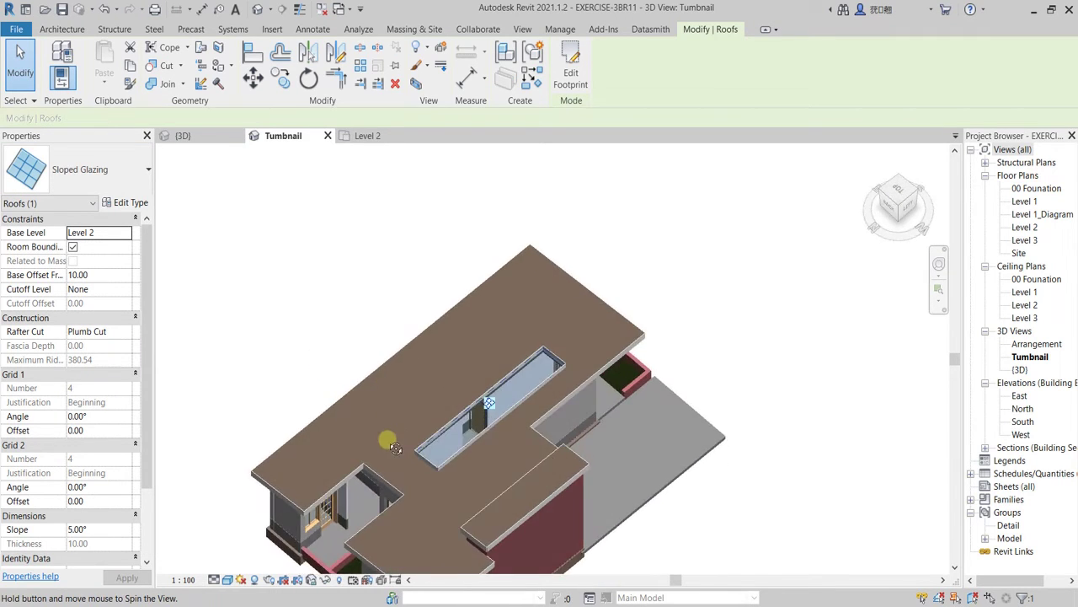
scroll(489, 429, "down", 1)
middle_click_drag(494, 429, 470, 355)
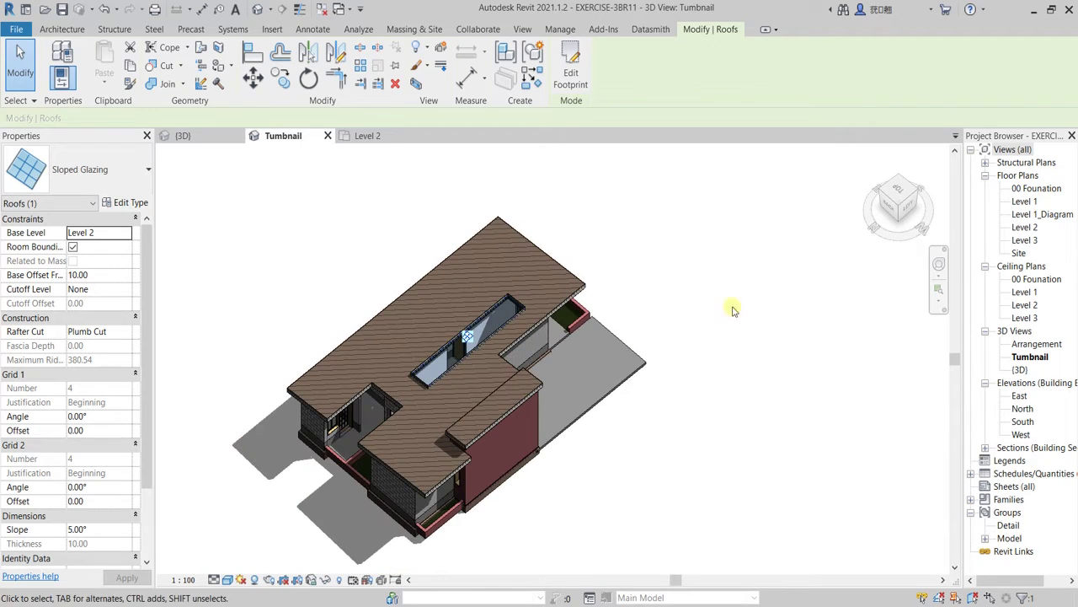
In the top view, place a lengthwise curtain grid line along the middle of the sloped glazing
left_click(898, 192)
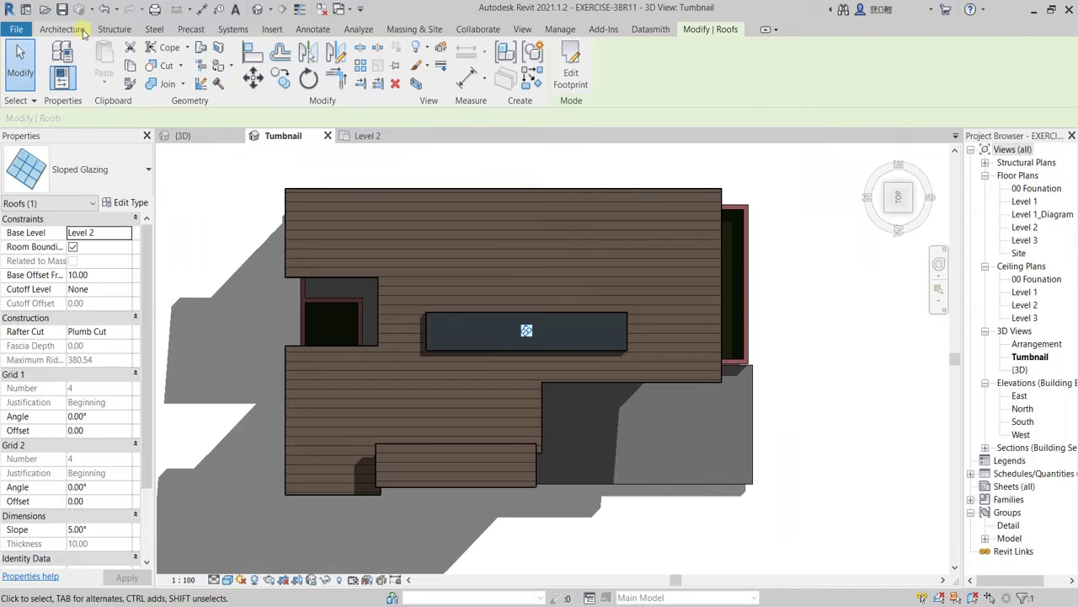
left_click(81, 32)
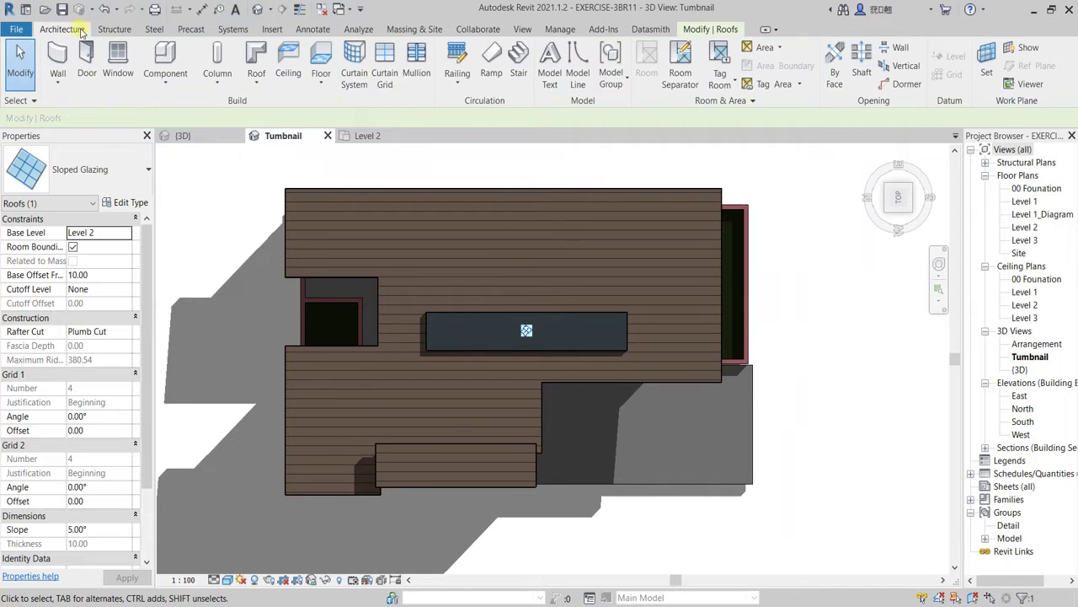
left_click(381, 60)
scroll(476, 324, "up", 3)
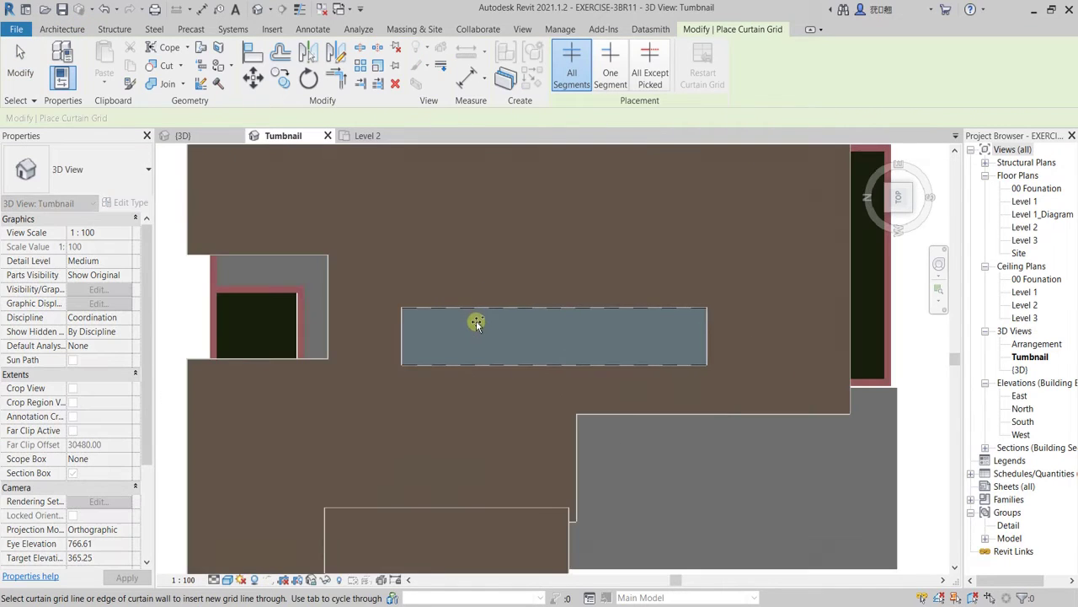
left_click(405, 335)
left_click(405, 337)
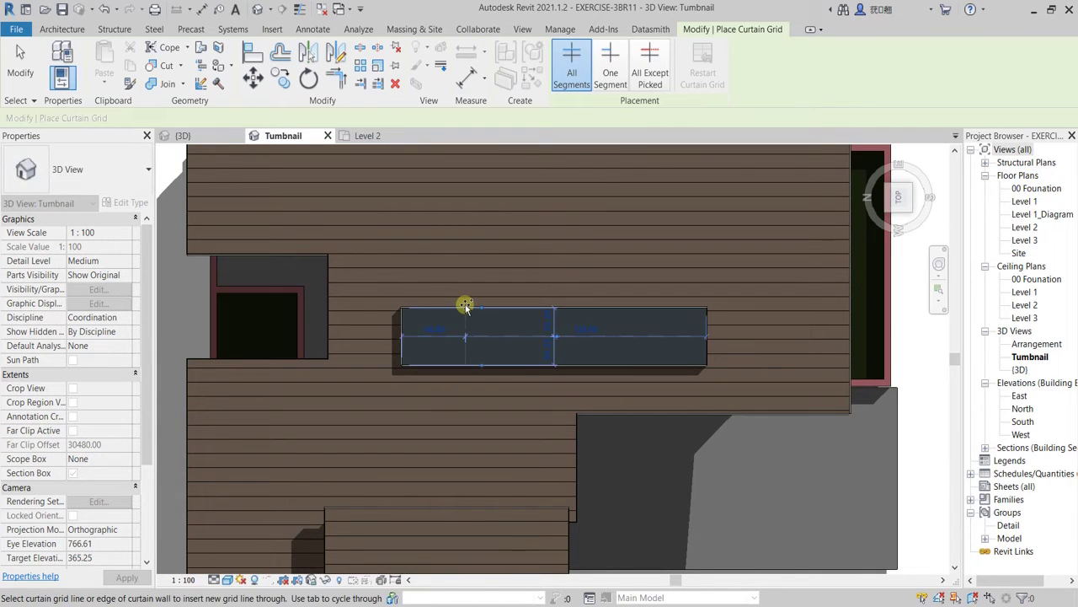
Place five crosswise curtain grid lines that divide the sloped glazing into six bays along its length
scroll(465, 305, "up", 3)
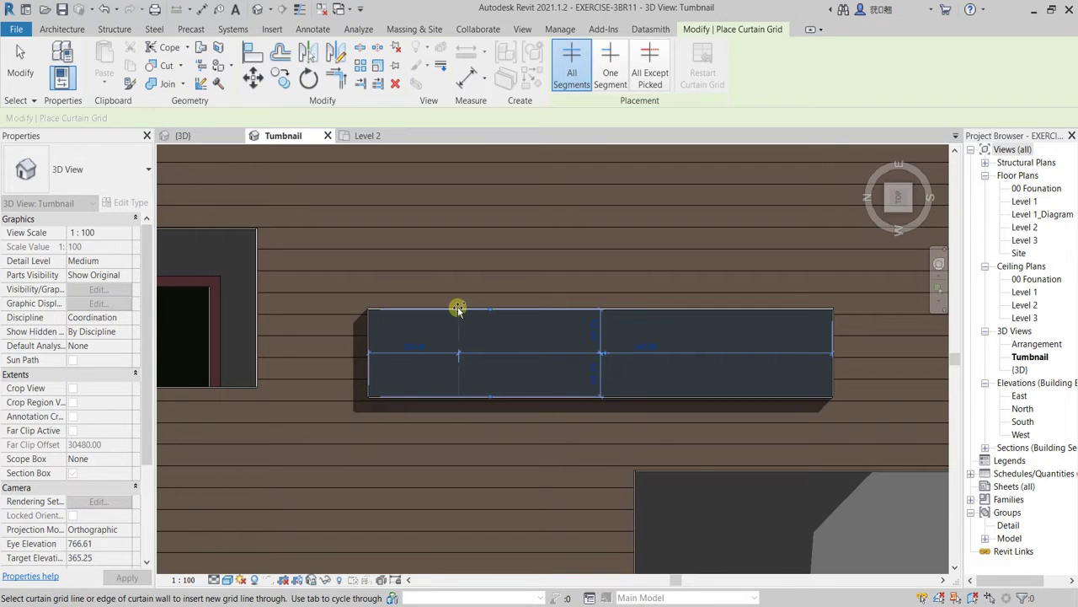
scroll(456, 308, "up", 1)
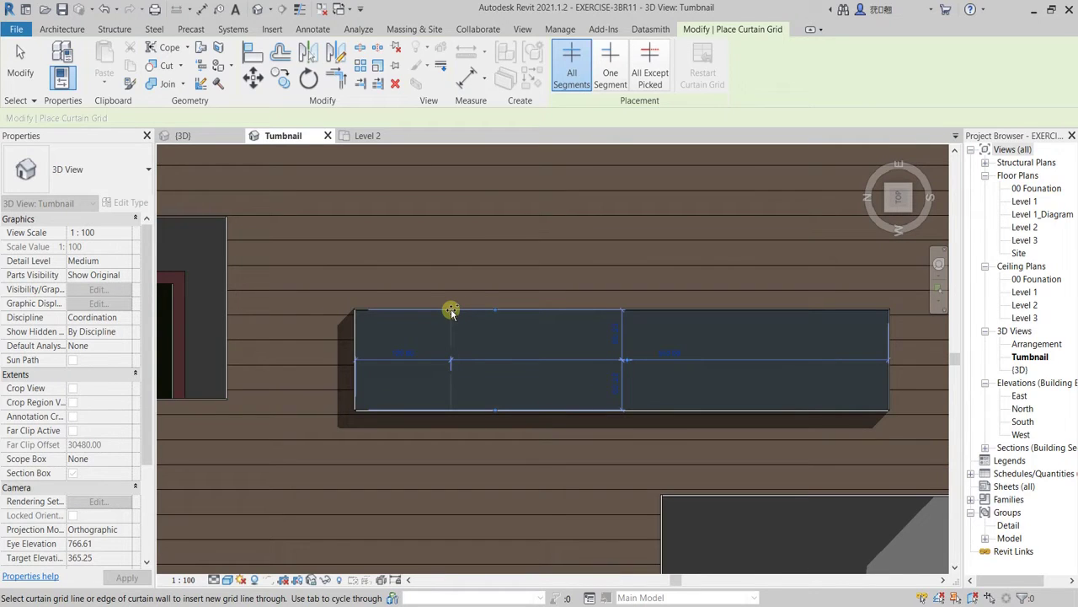
left_click(452, 312)
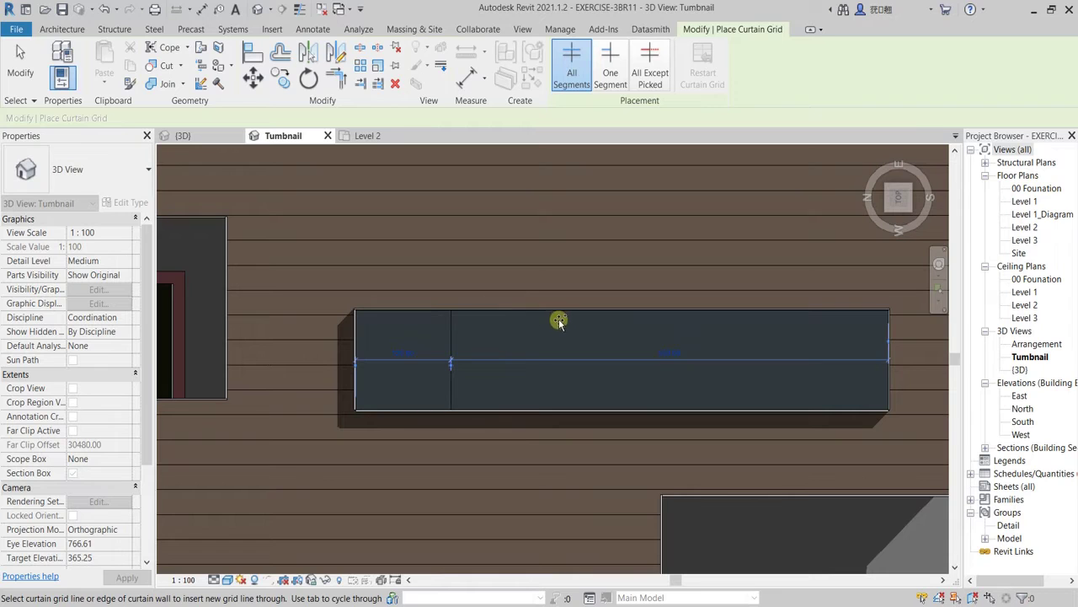
scroll(561, 312, "up", 1)
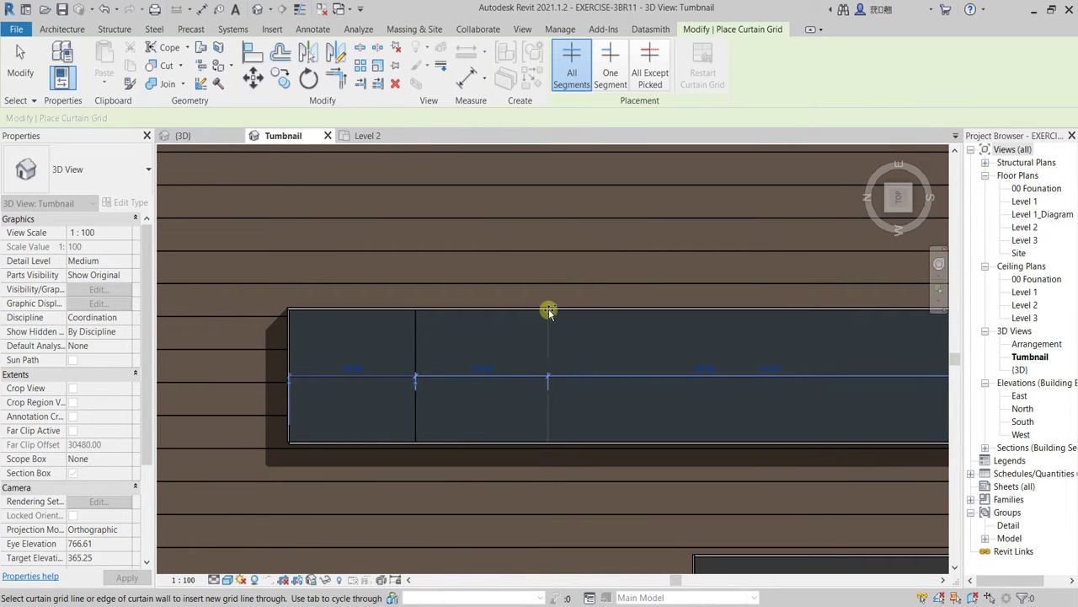
left_click(553, 310)
scroll(561, 315, "down", 3)
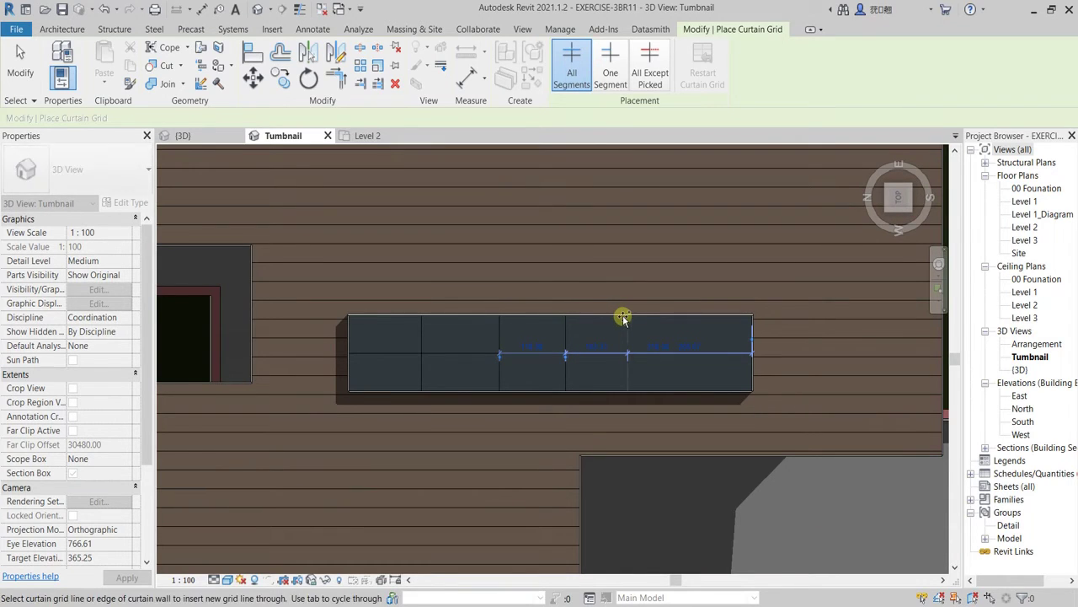
left_click(693, 316)
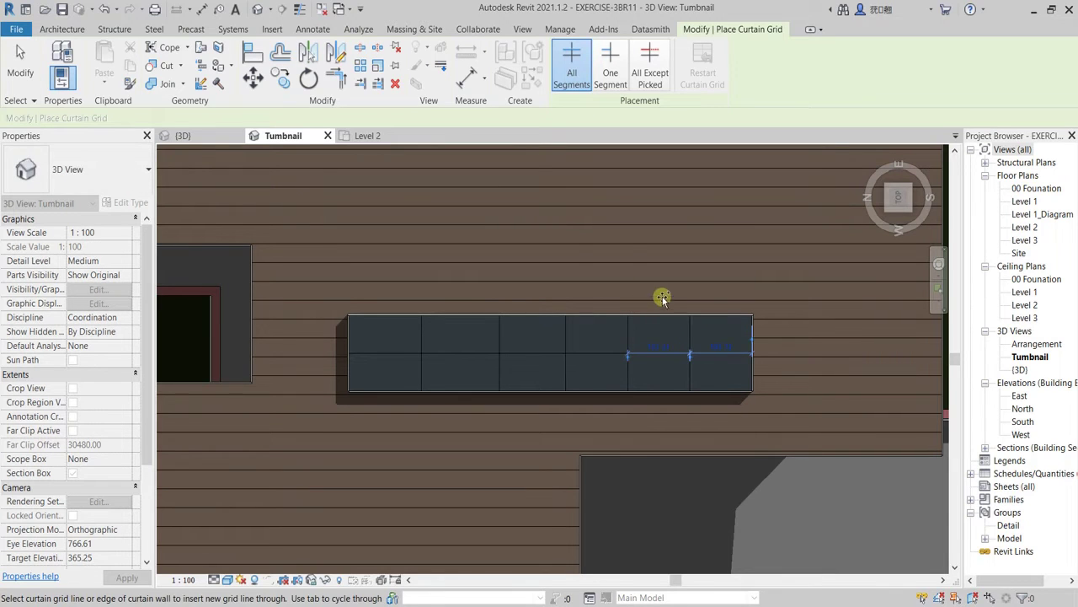
End the curtain grid placement and set the second crosswise bay of the sloped glazing to a width of 120
right_click(602, 259)
left_click(620, 266)
right_click(626, 258)
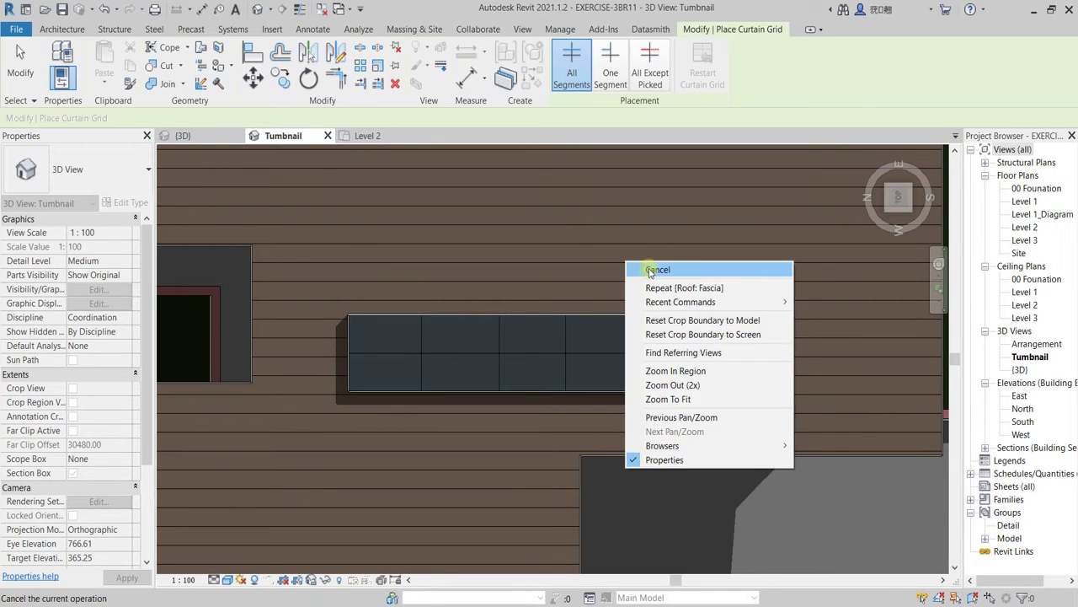
left_click(642, 267)
scroll(379, 340, "up", 2)
left_click(425, 330)
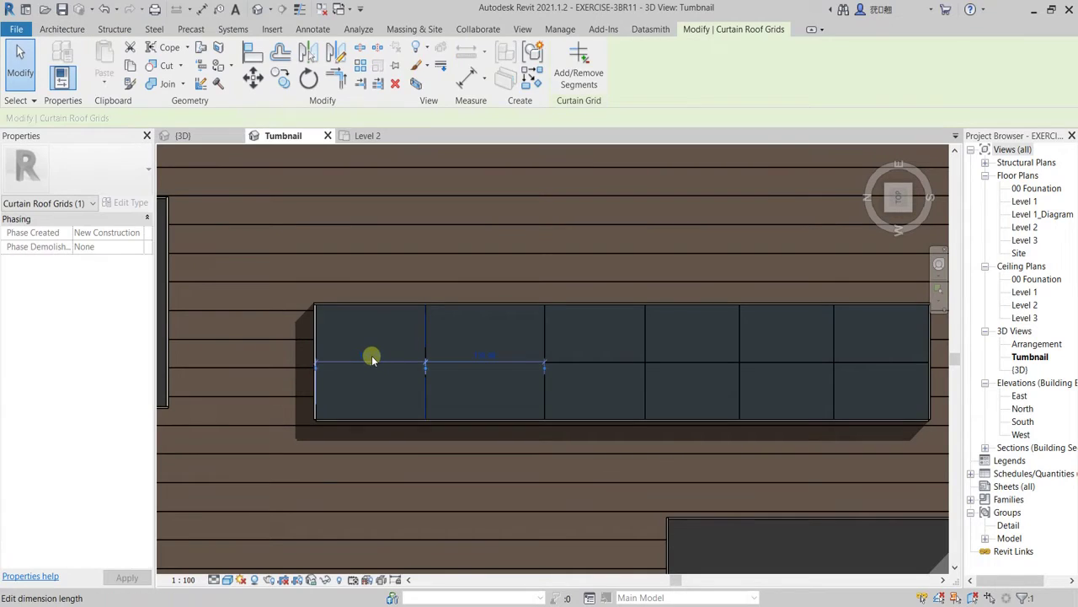
left_click(371, 357)
left_click(539, 245)
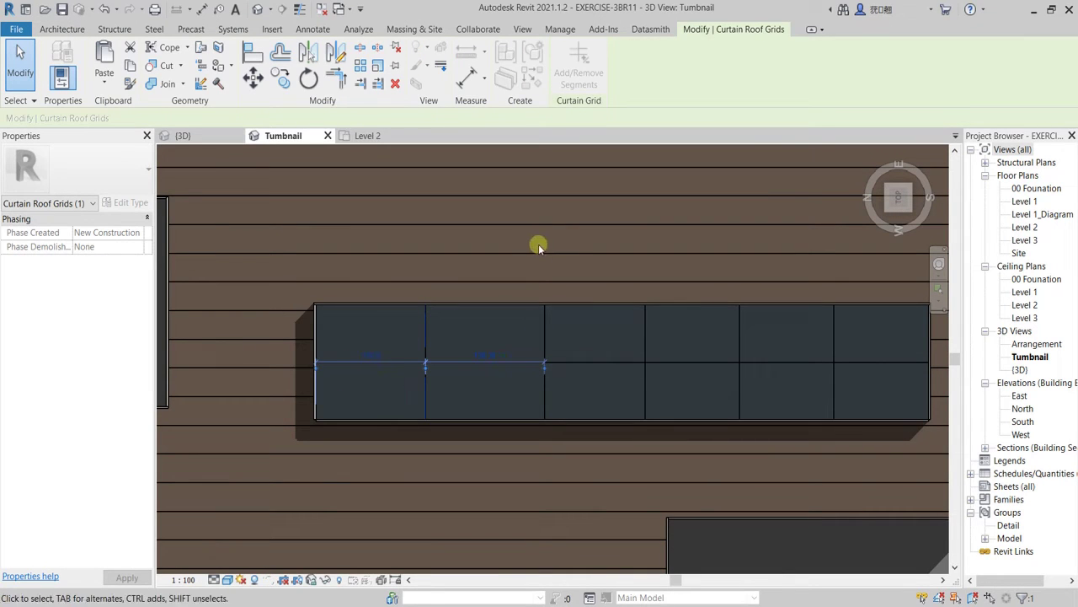
left_click(485, 355)
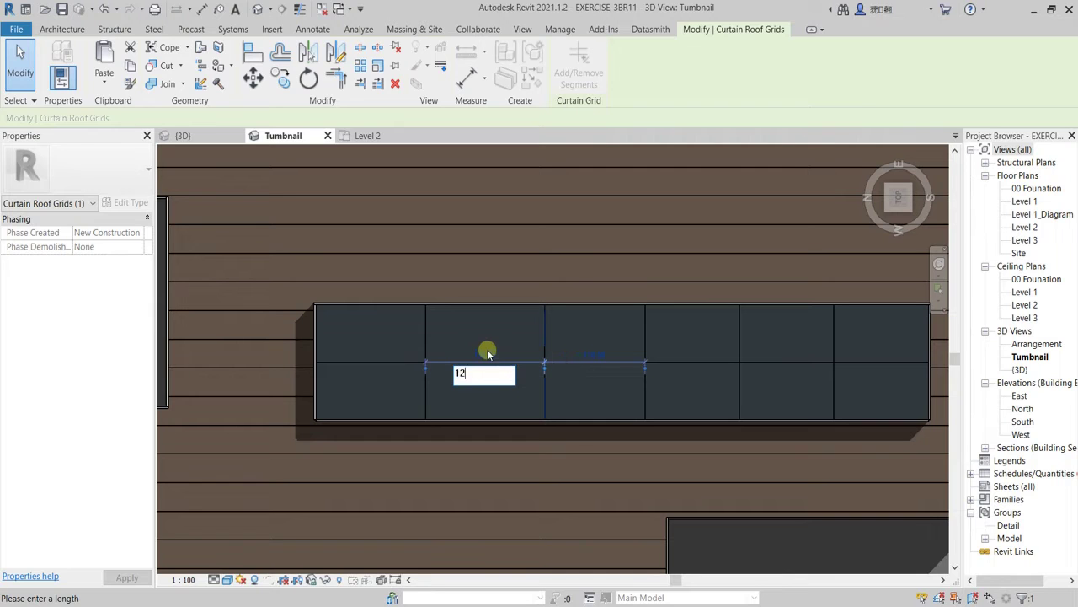
type("120")
key("Return")
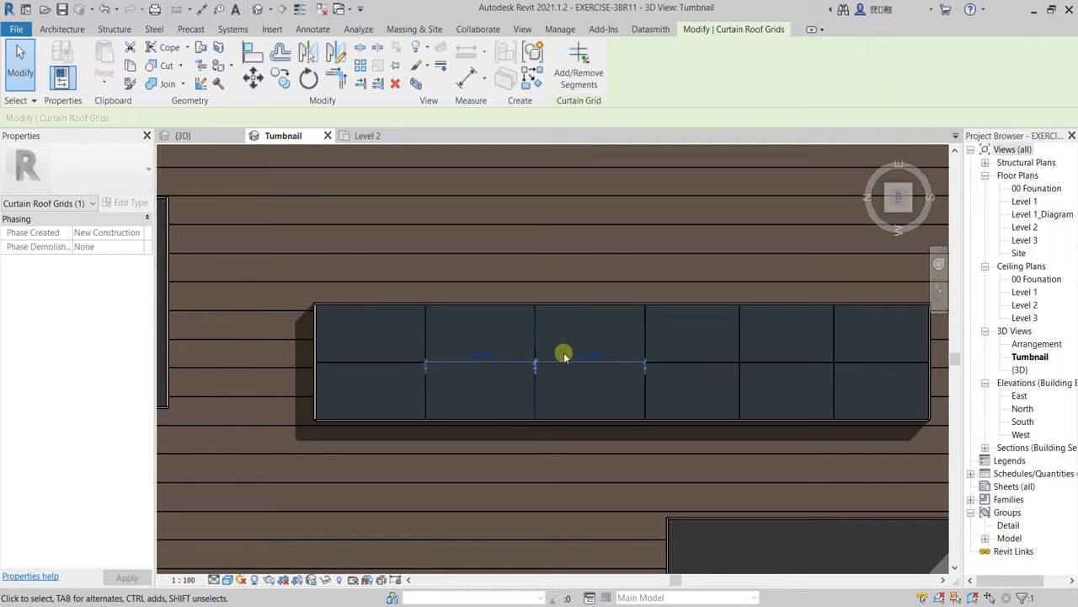
Check the third bay's width and set the fourth crosswise bay's width to 120
key("Escape")
left_click(642, 333)
left_click(594, 354)
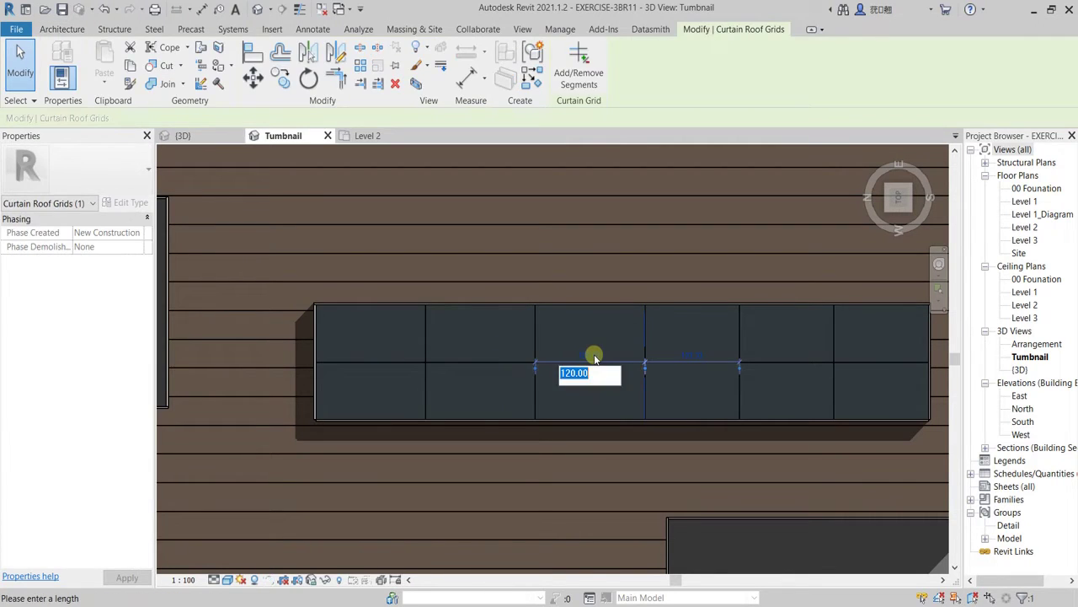
key("Escape")
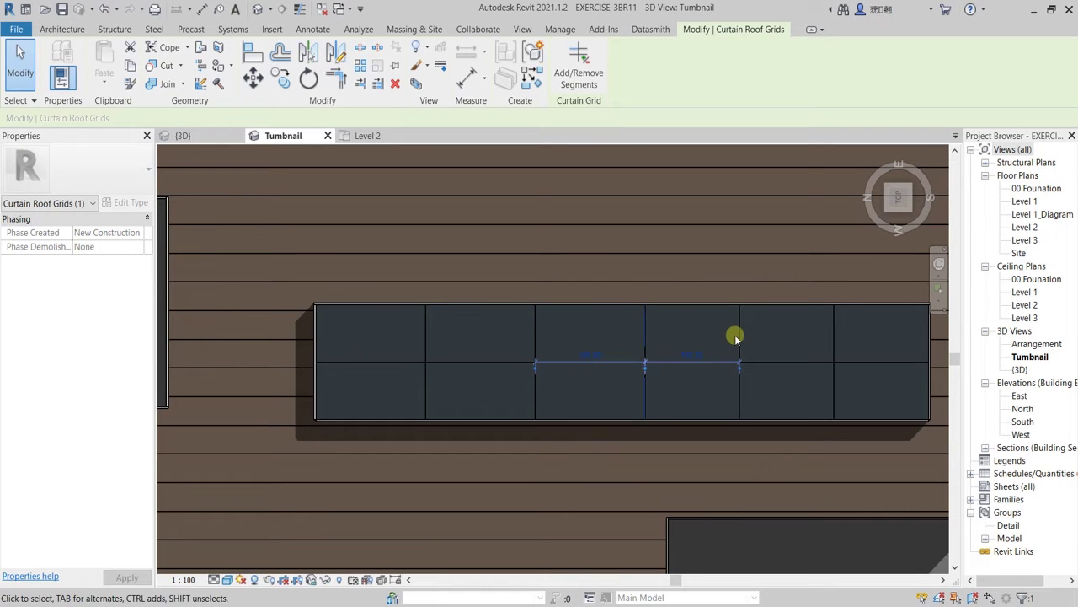
key("Escape")
left_click(739, 330)
left_click(691, 356)
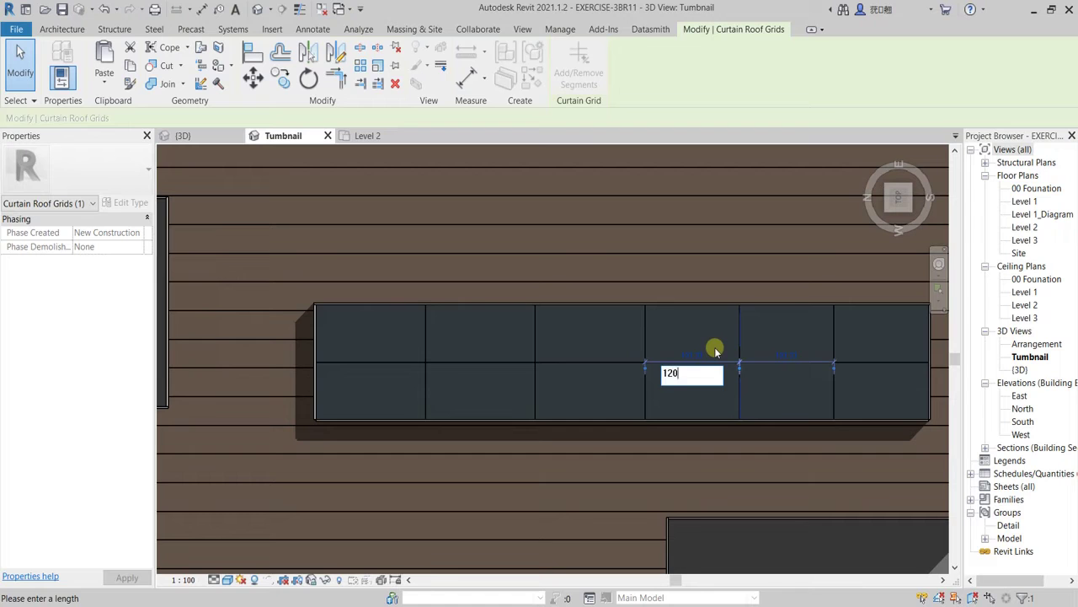
type("120")
key("Return")
scroll(715, 349, "down", 2)
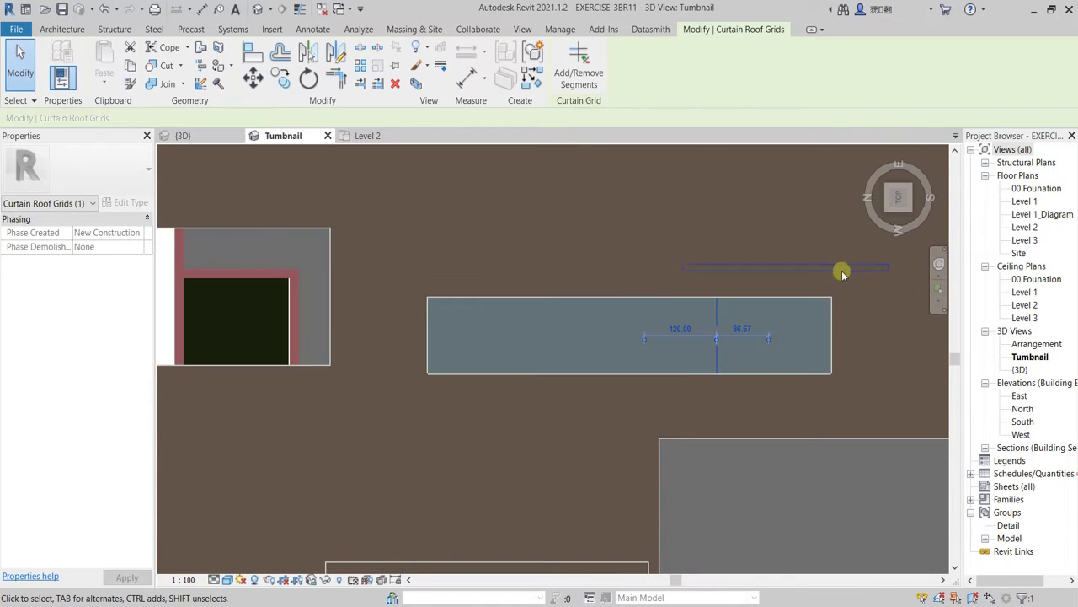
key("Escape")
Set the fifth crosswise bay's width to 120 and check the width of the remaining end bay
scroll(783, 308, "up", 3)
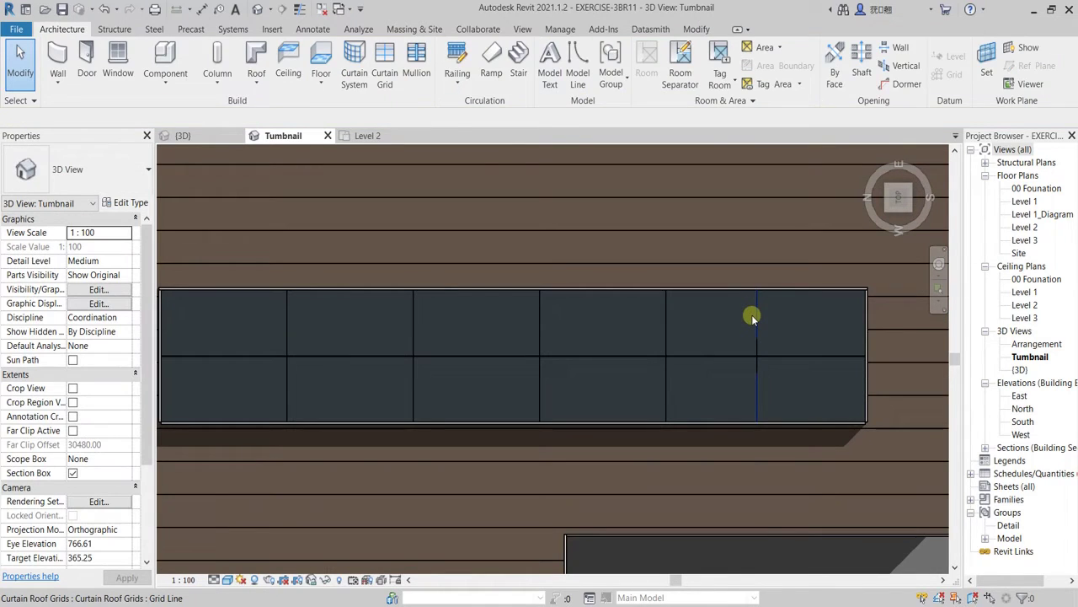
left_click(752, 317)
left_click(706, 349)
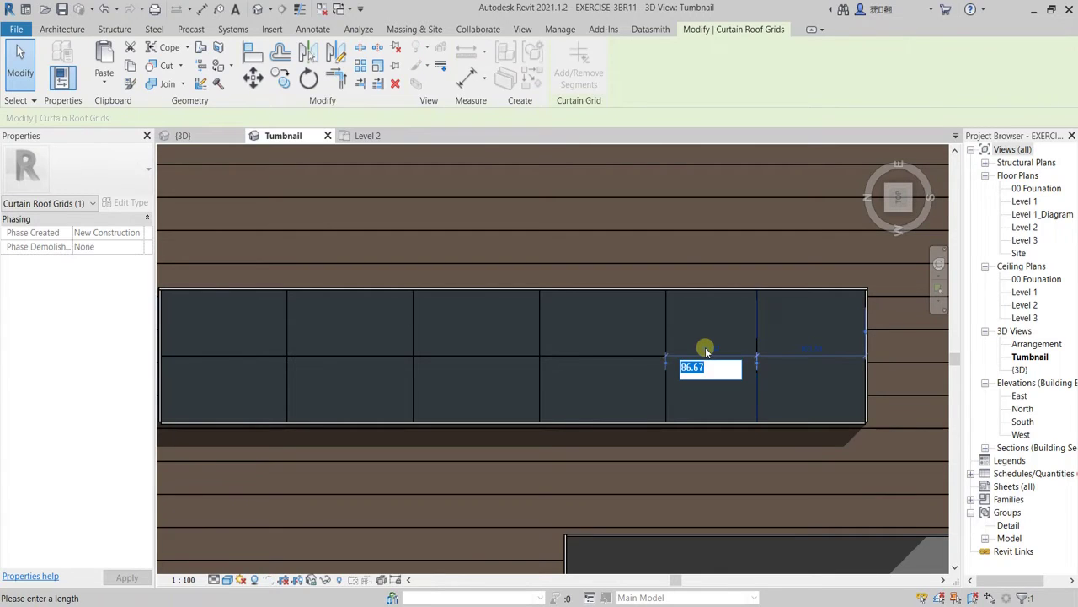
type("120")
key("Return")
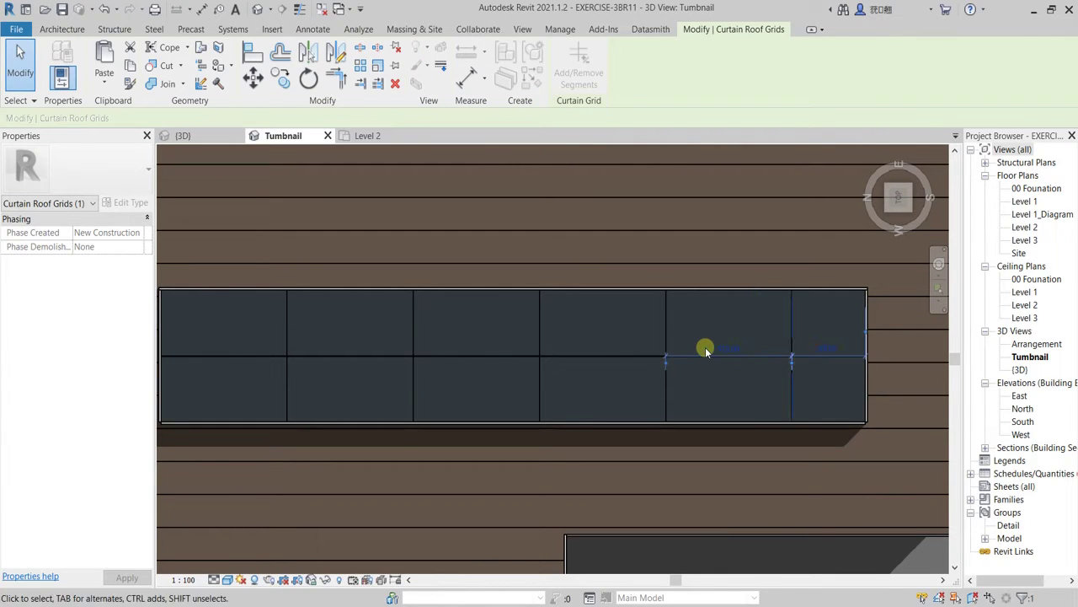
left_click(829, 349)
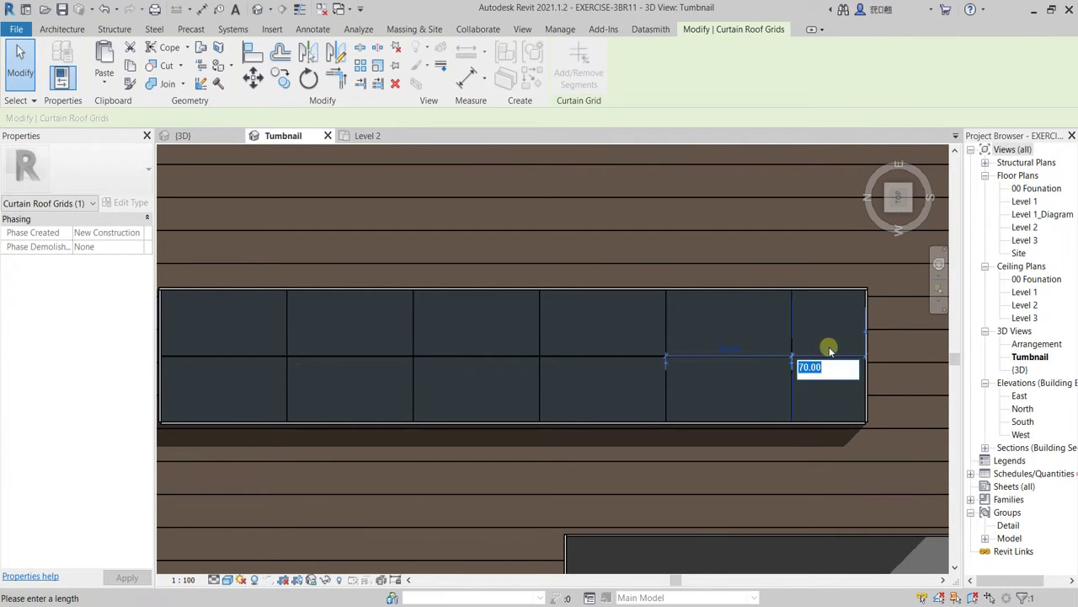
key("Escape")
scroll(699, 381, "down", 3)
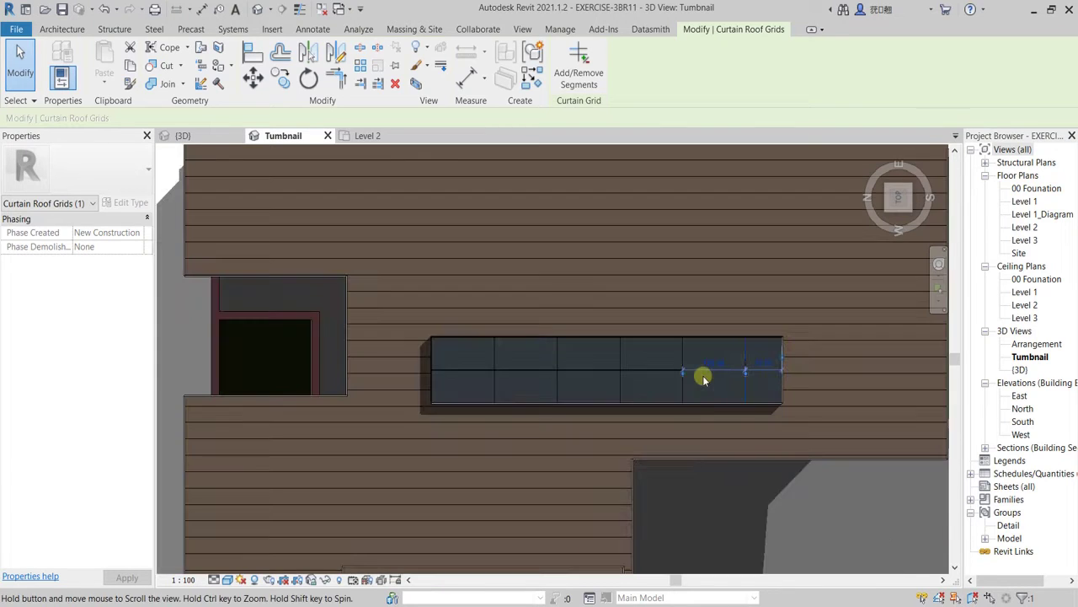
scroll(640, 370, "down", 2)
scroll(578, 362, "down", 2)
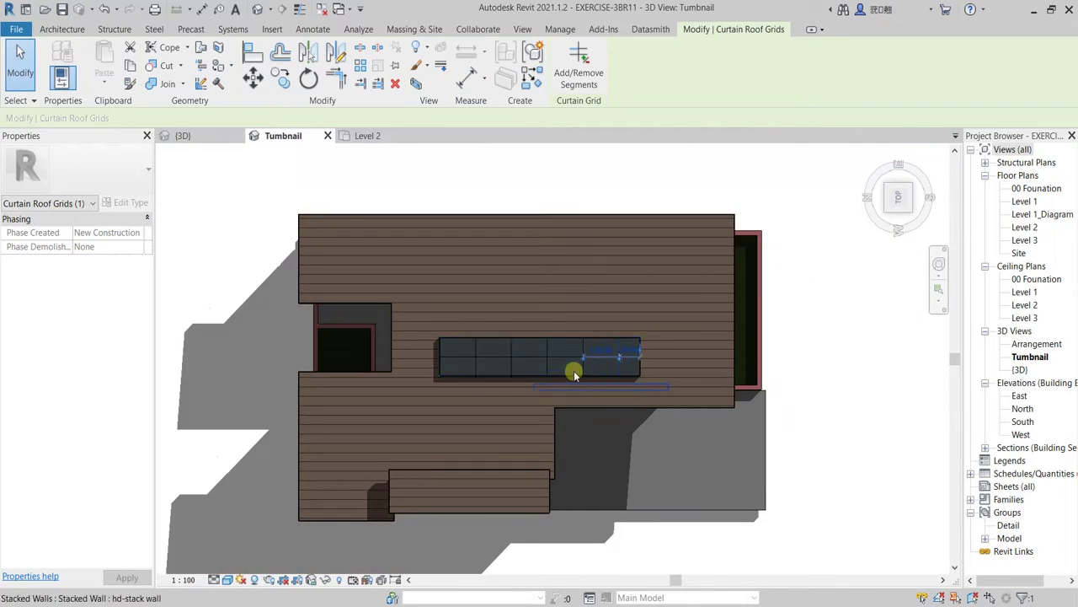
middle_click_drag(573, 374, 537, 375)
left_click(848, 357)
Place Rectangular Mullion 50 x 150mm on all grid lines of the sloped glazing and inspect the skylight in 3D
scroll(449, 340, "up", 2)
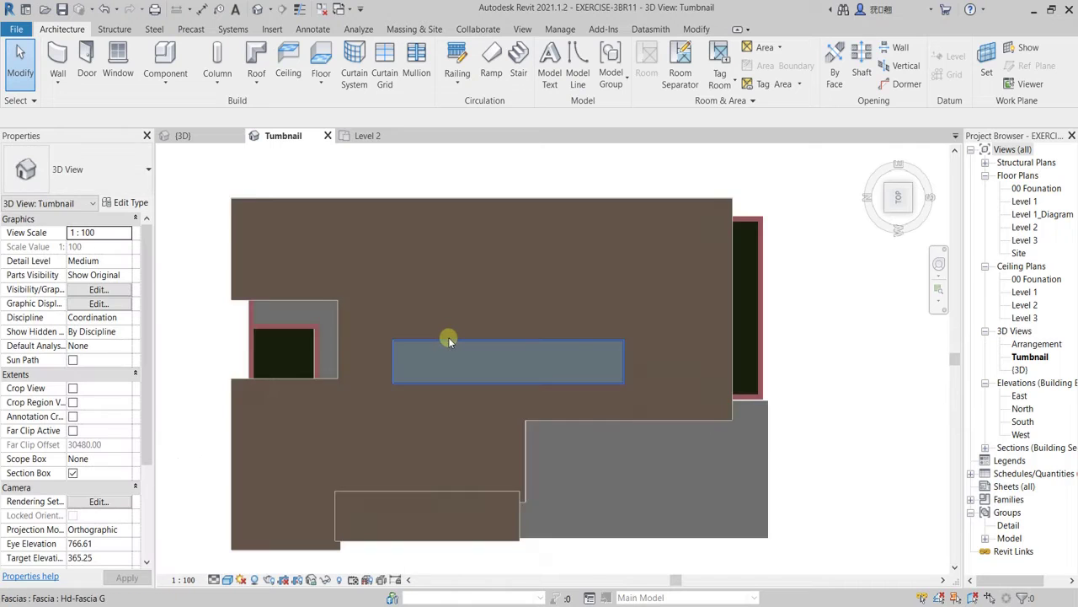
scroll(449, 340, "down", 2)
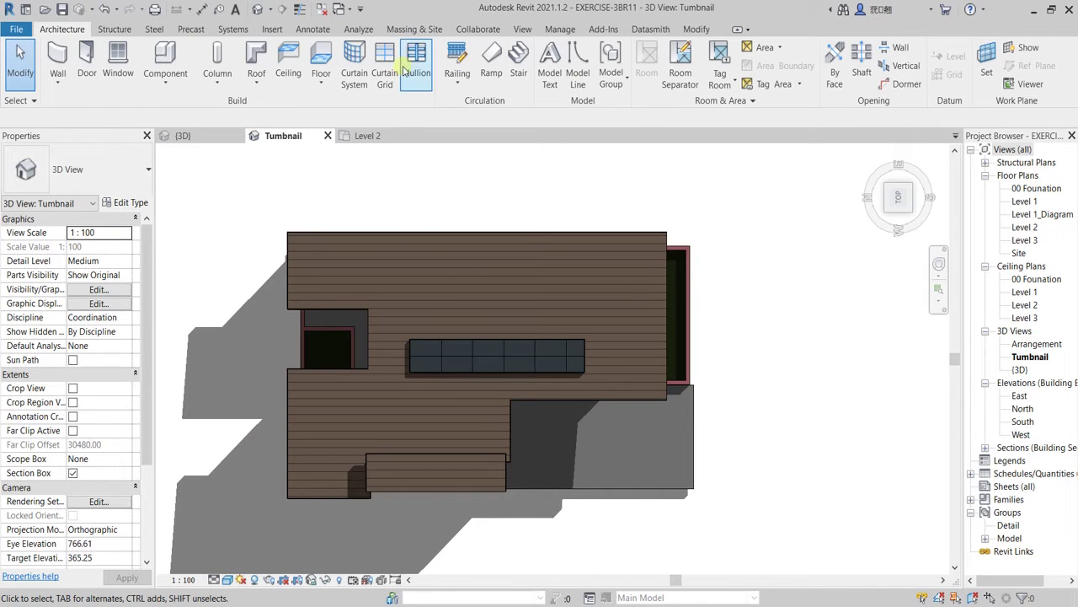
left_click(416, 64)
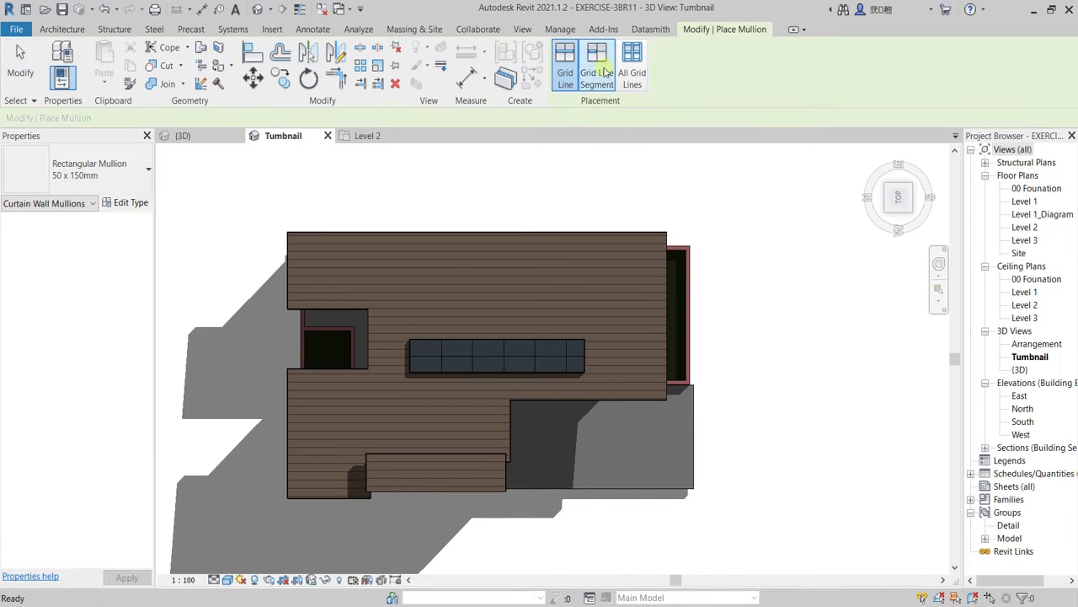
left_click(632, 67)
scroll(501, 345, "up", 2)
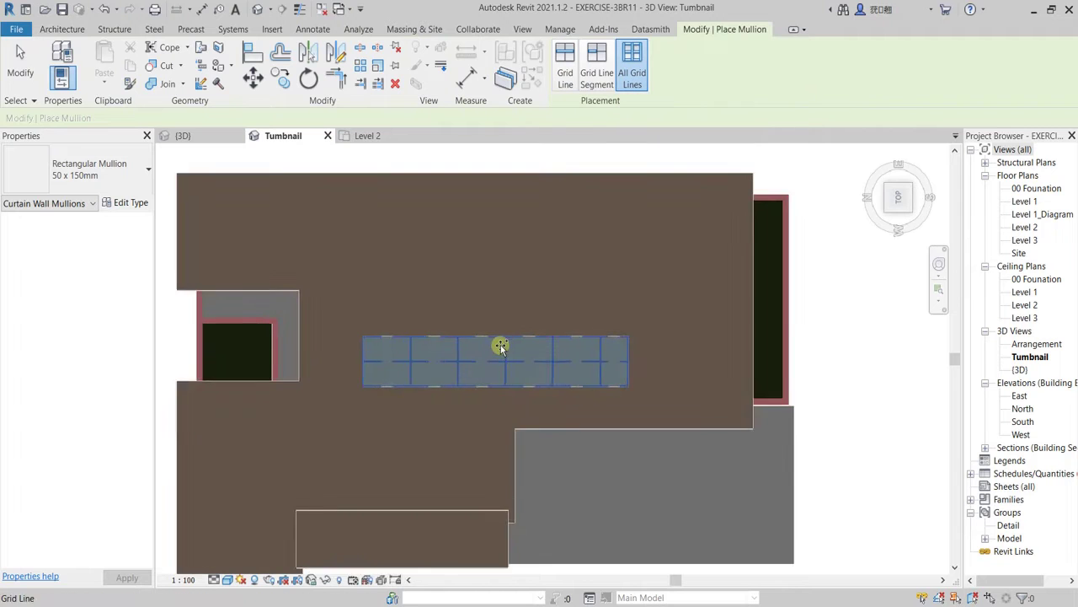
scroll(500, 345, "up", 1)
scroll(506, 362, "down", 4)
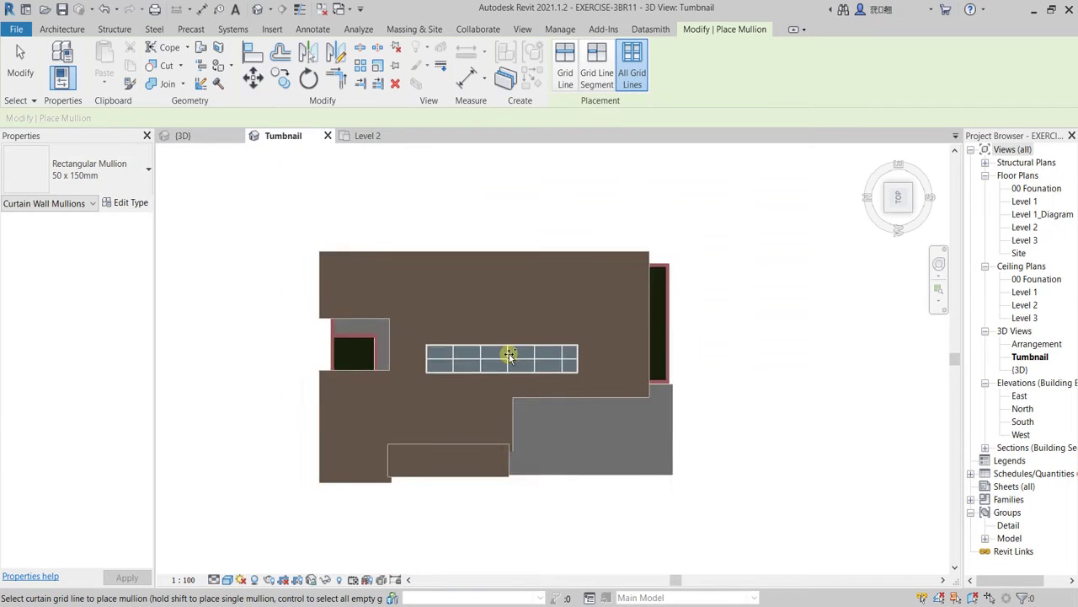
middle_click_drag(508, 353, 578, 251, "shift")
scroll(433, 369, "up", 3)
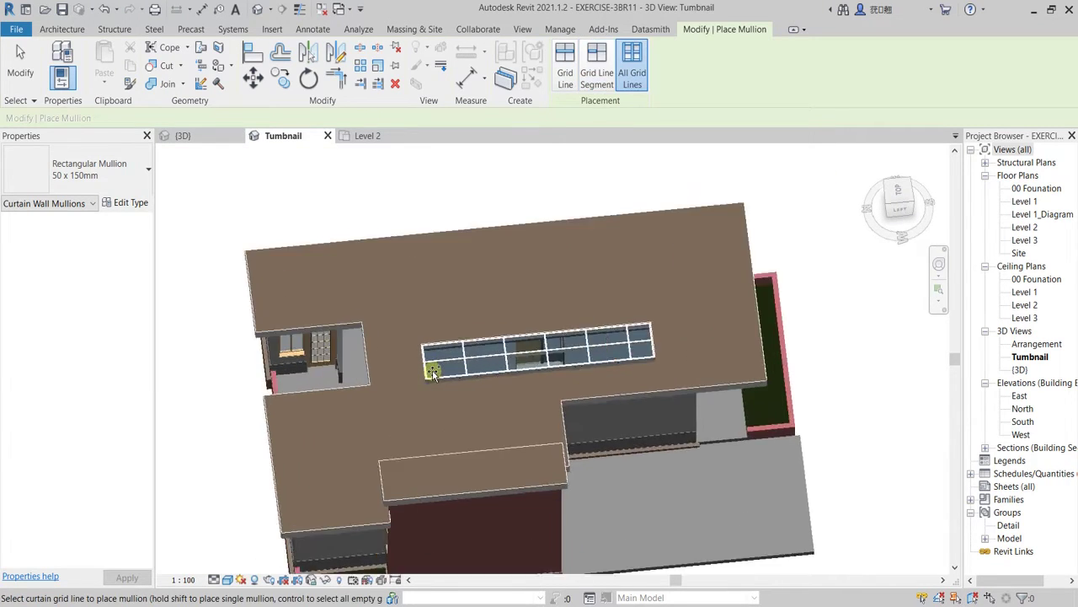
middle_click_drag(504, 425, 773, 281, "shift")
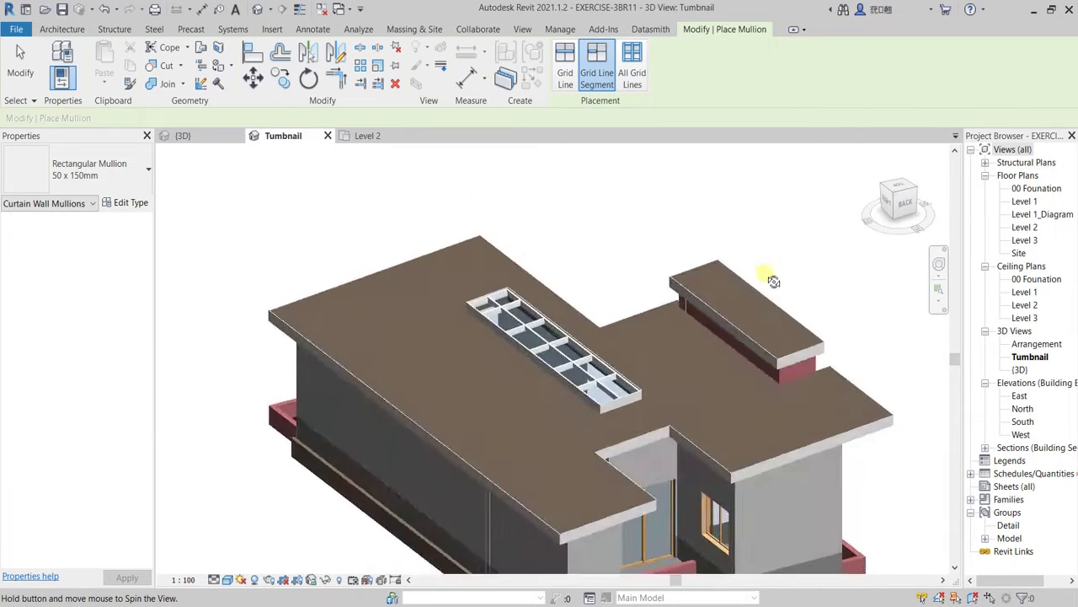
scroll(624, 371, "down", 2)
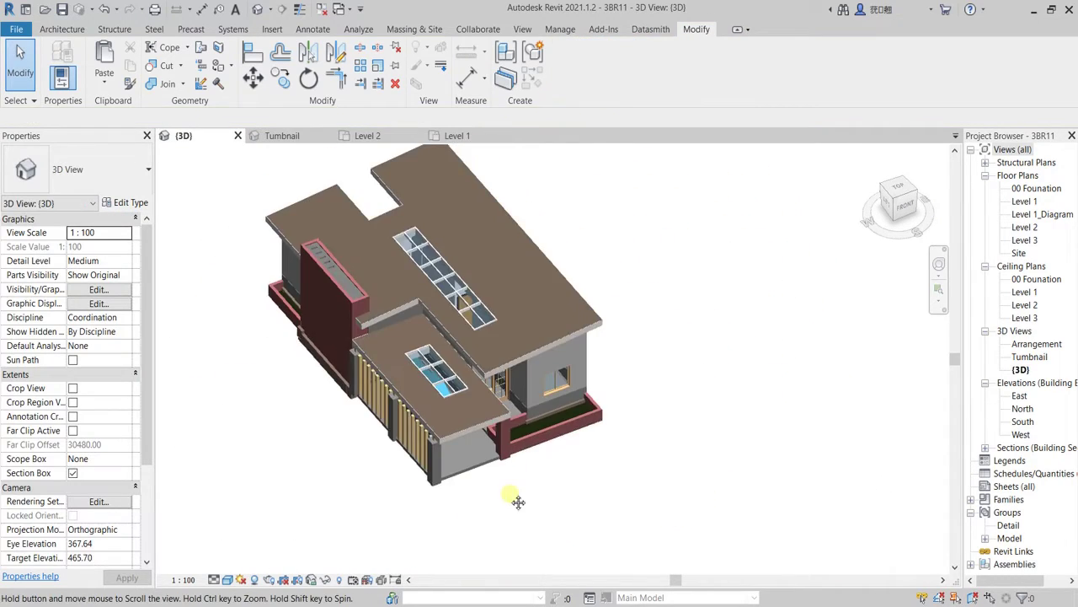
Examine the carport roof and its column assembly in the 3BR11 reference model
middle_click_drag(519, 502, 506, 417)
left_click(414, 395)
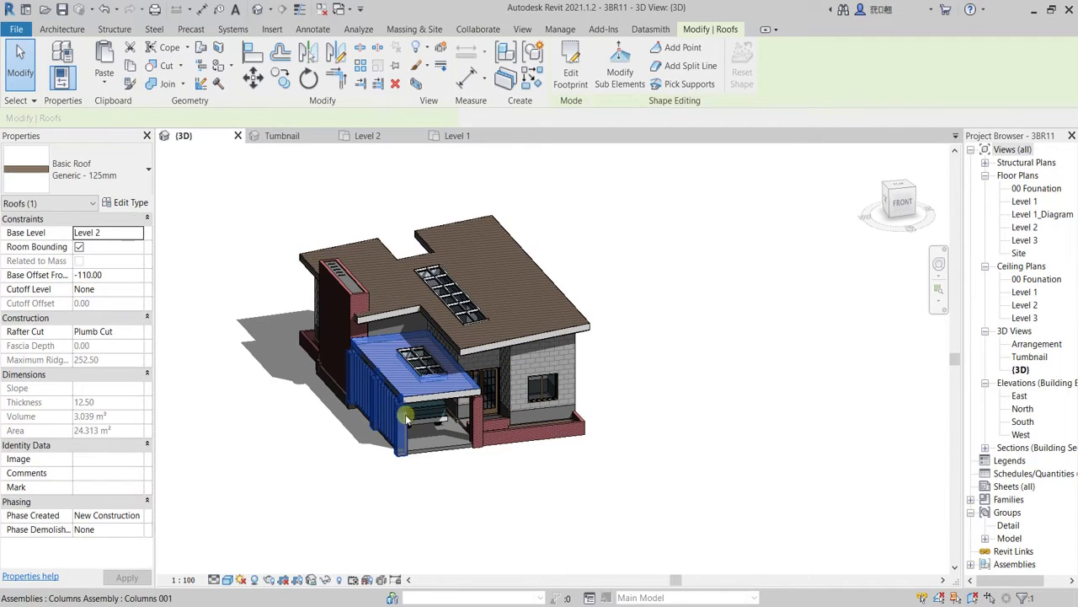
left_click(397, 419)
left_click(487, 511)
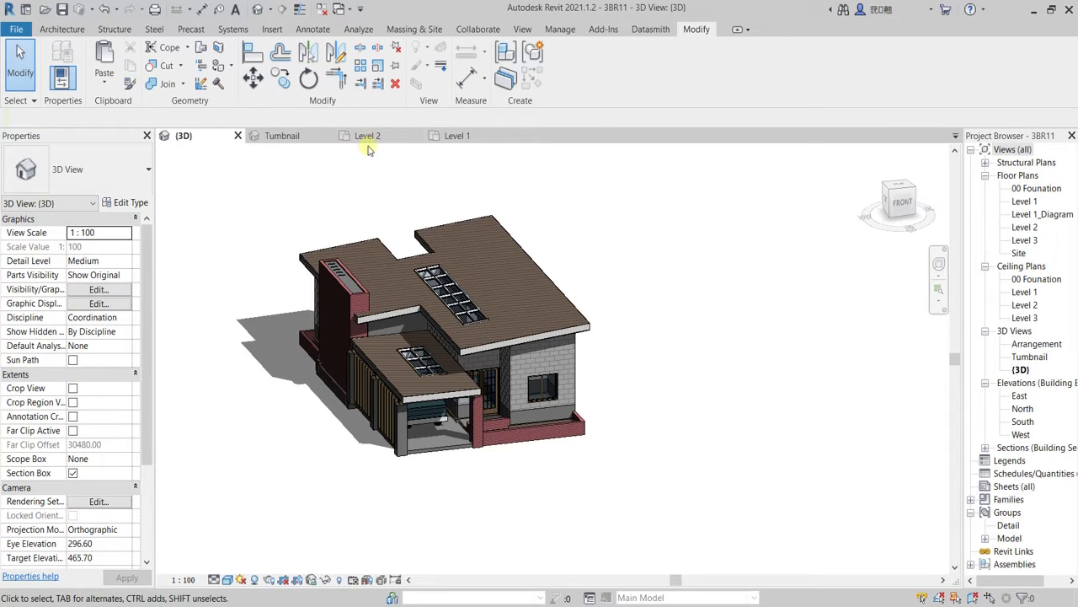
In the exercise's Level 1 plan, place a vertical M_Timber-Column 140x140 with Height to Level 2 on grid A at the Parking corner near grid 5
left_click(464, 135)
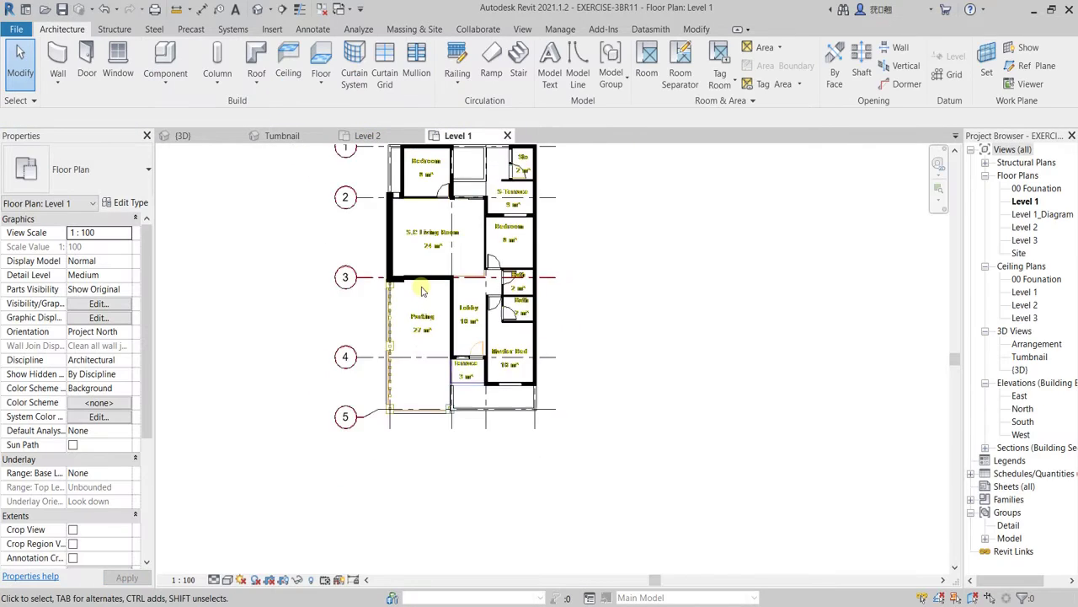
middle_click_drag(426, 295, 416, 339)
scroll(368, 345, "up", 4)
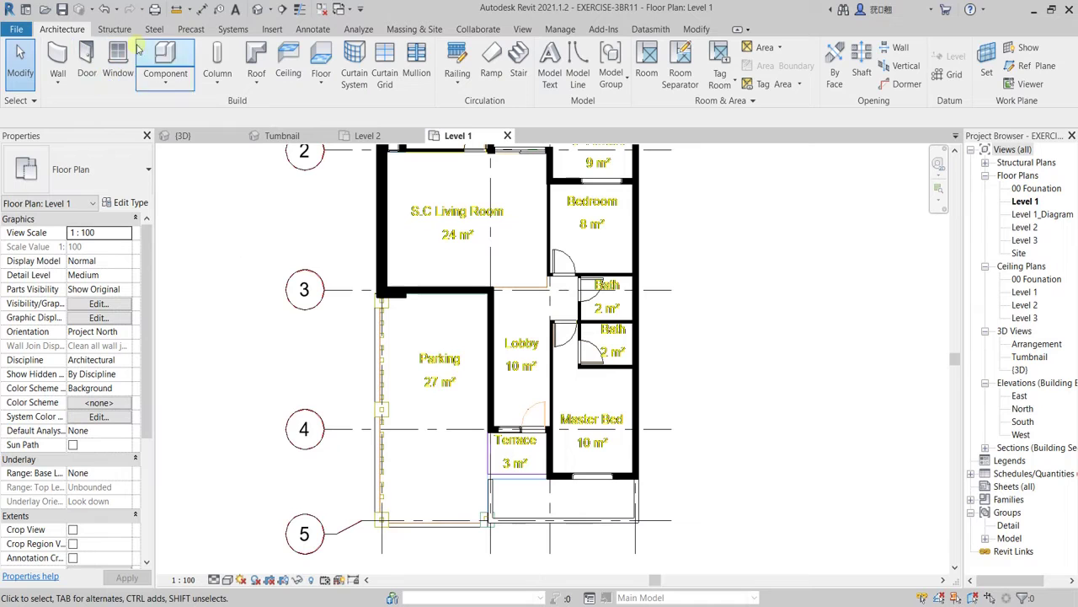
left_click(221, 54)
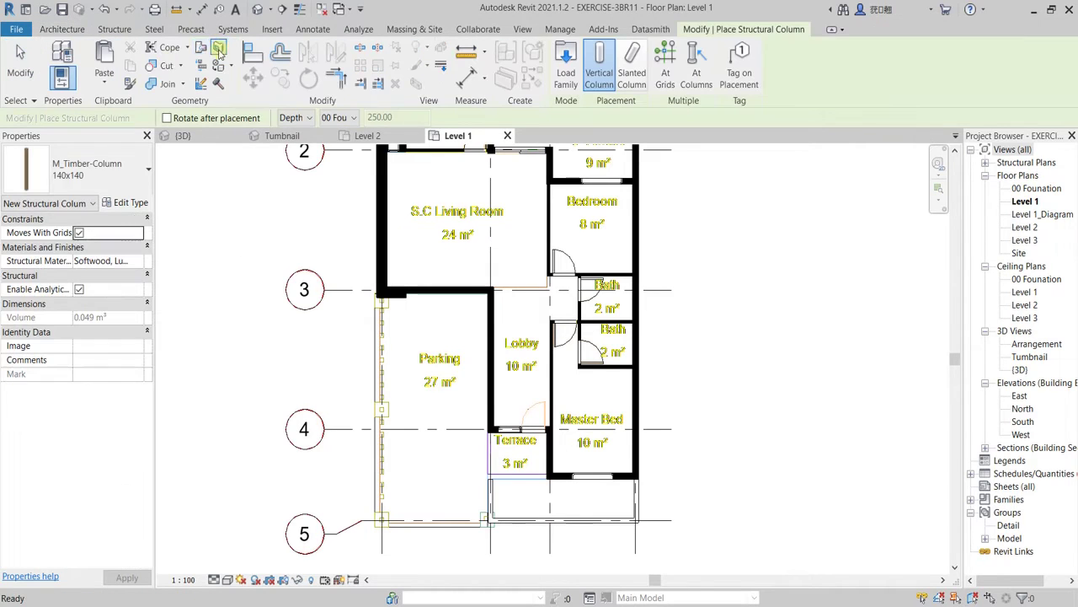
left_click(92, 171)
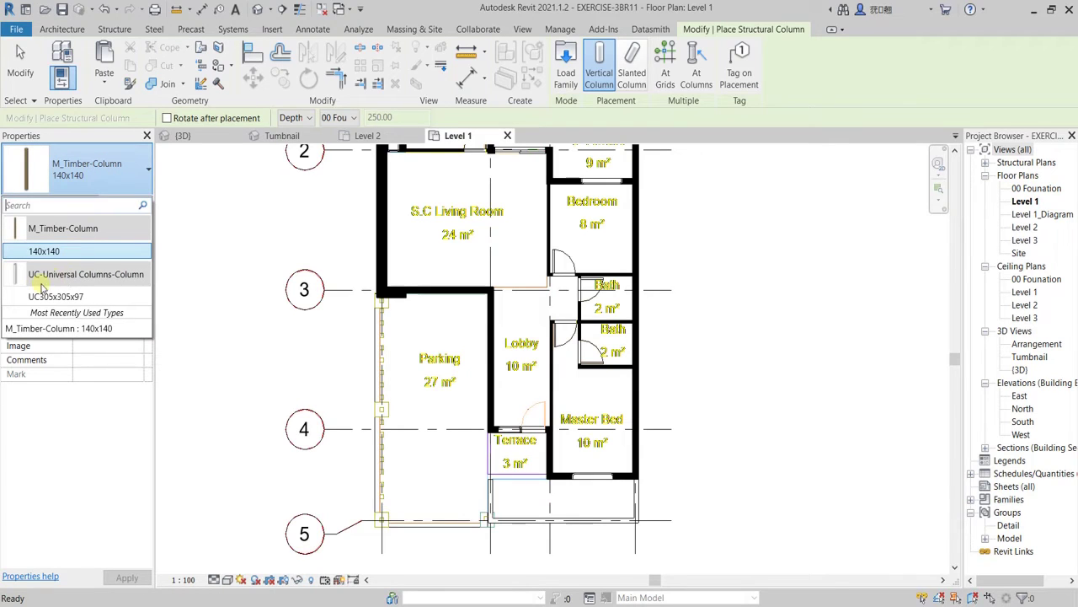
mouse_move(89, 254)
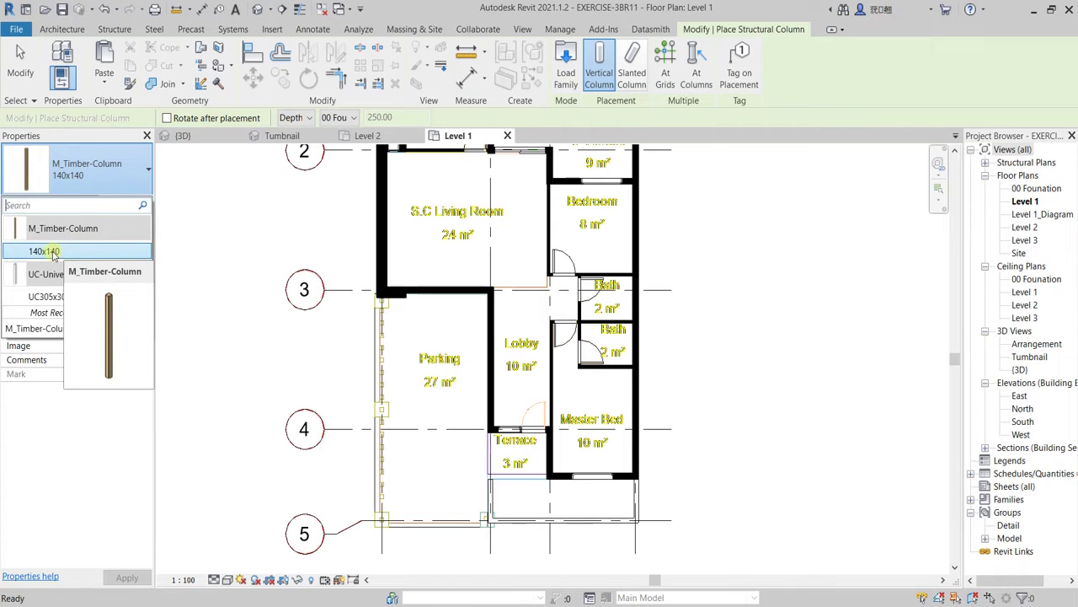
left_click(52, 253)
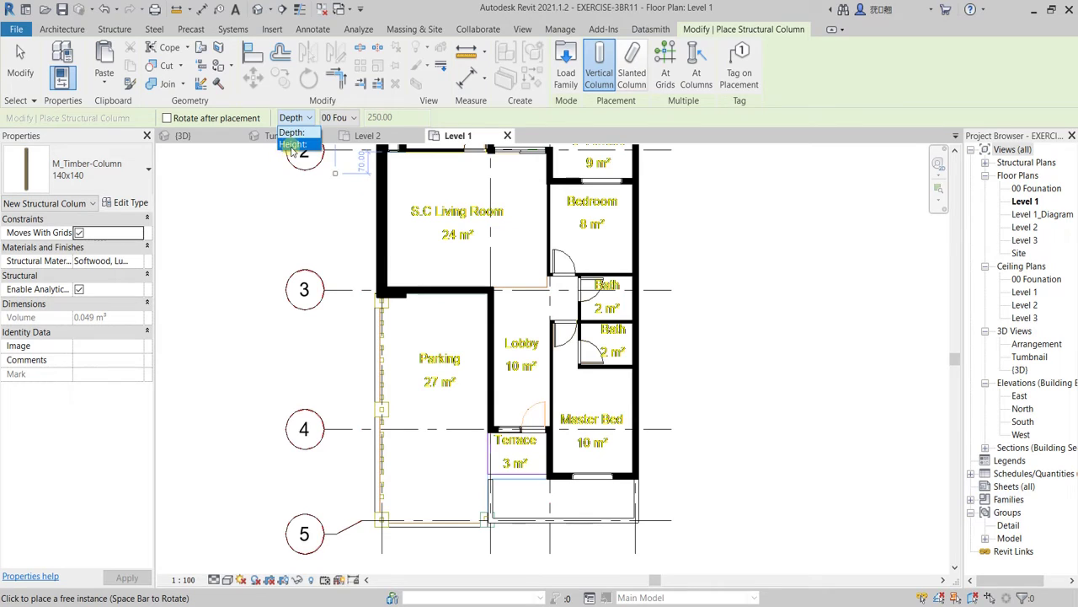
left_click(292, 145)
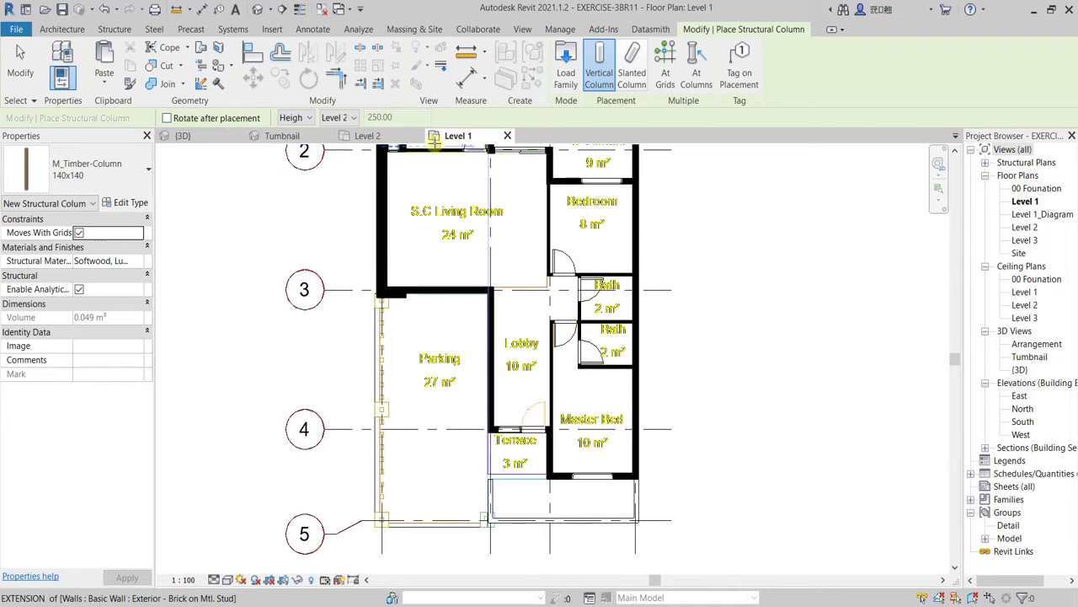
left_click(601, 84)
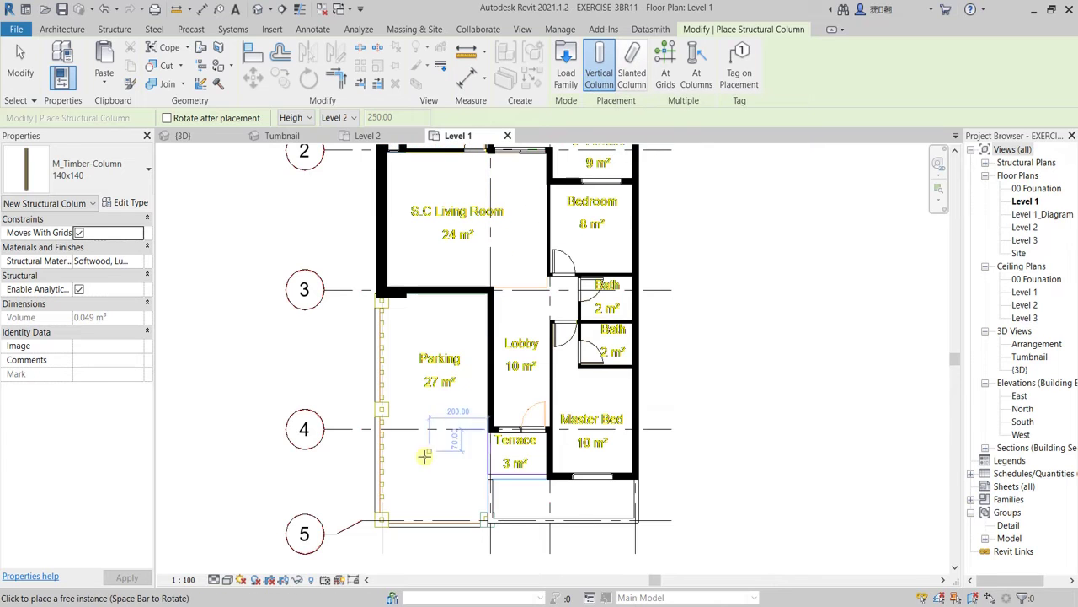
scroll(451, 438, "up", 5)
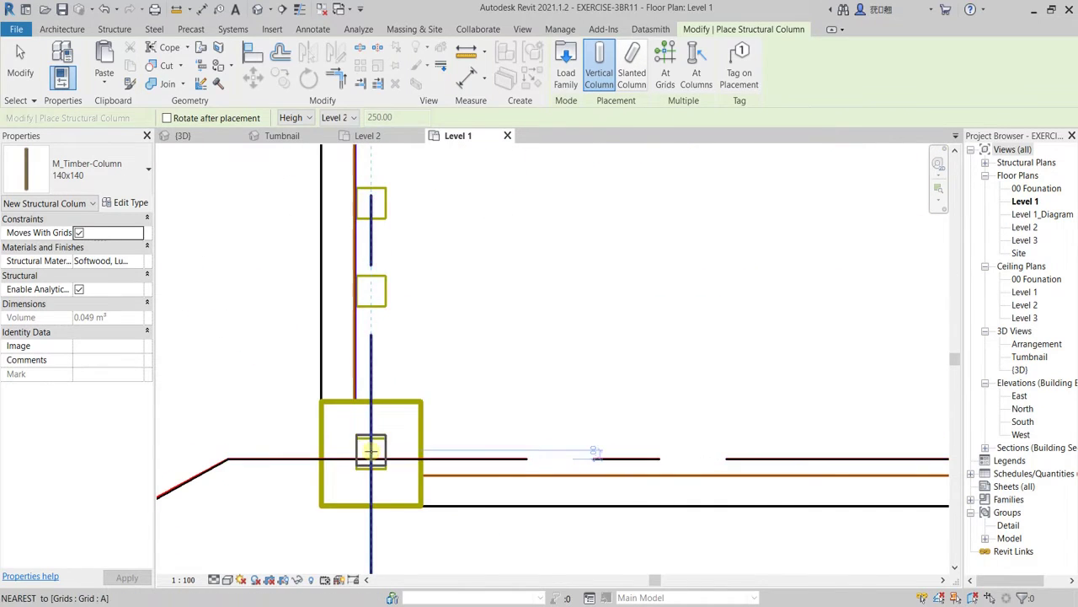
left_click(371, 455)
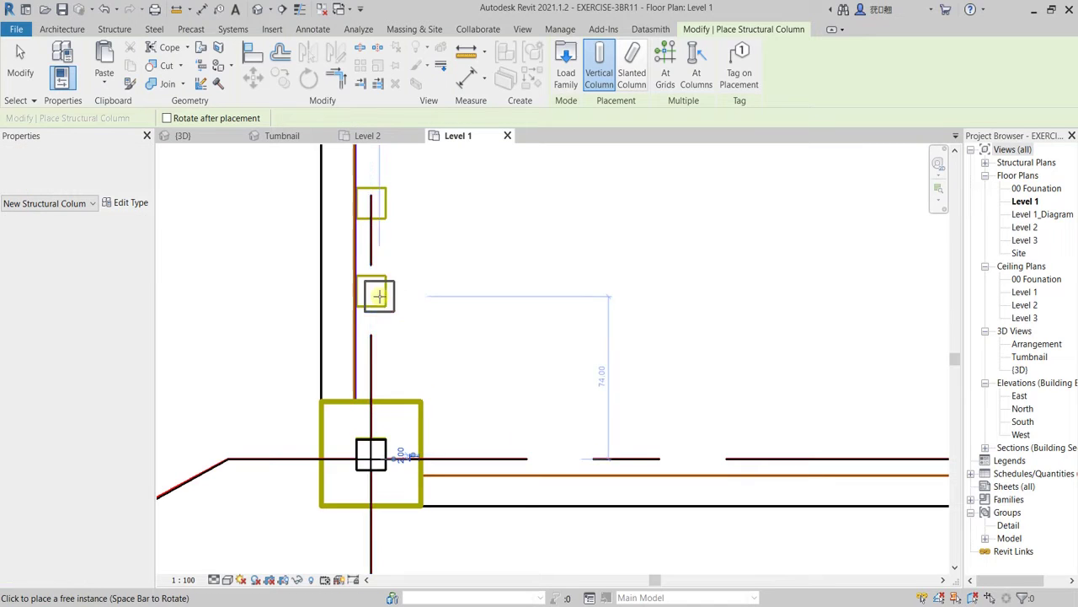
Place a second M_Timber-Column 140x140 on grid A over the first small outline above the Parking corner column
left_click(374, 292)
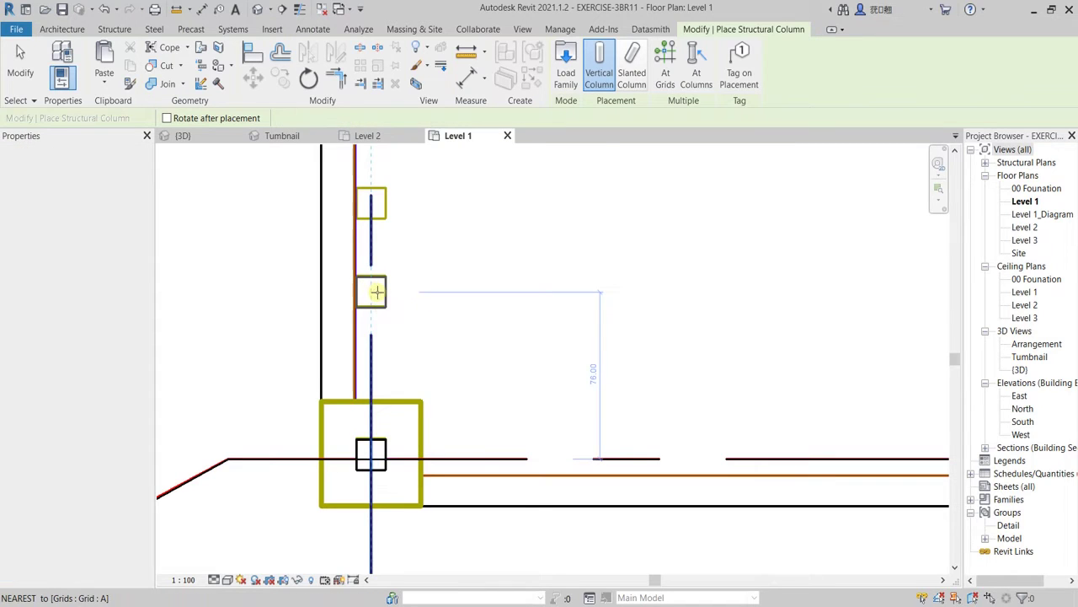
scroll(374, 320, "down", 3)
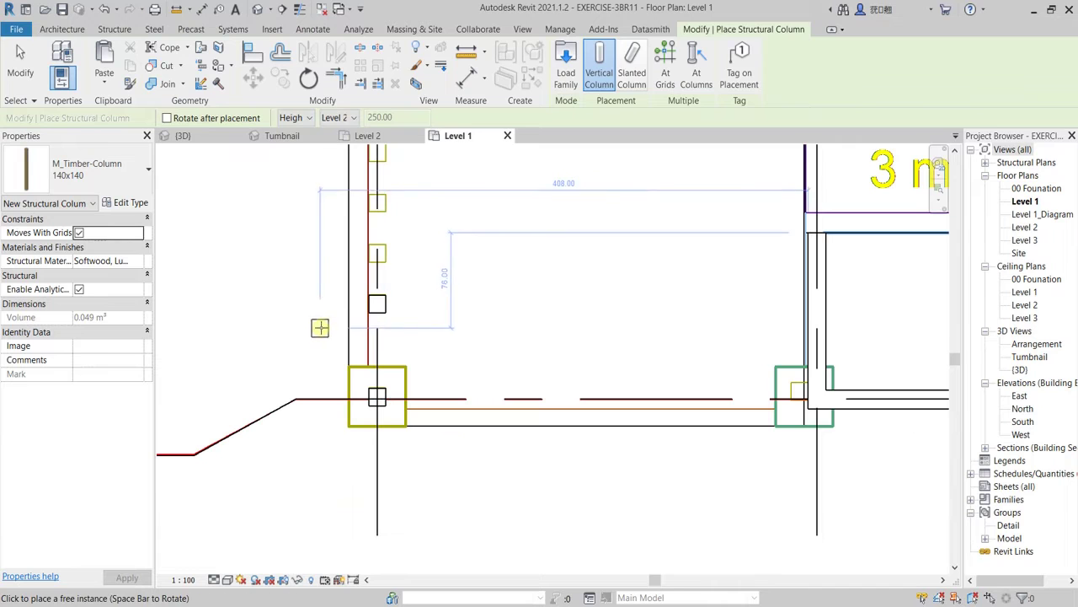
key("Escape")
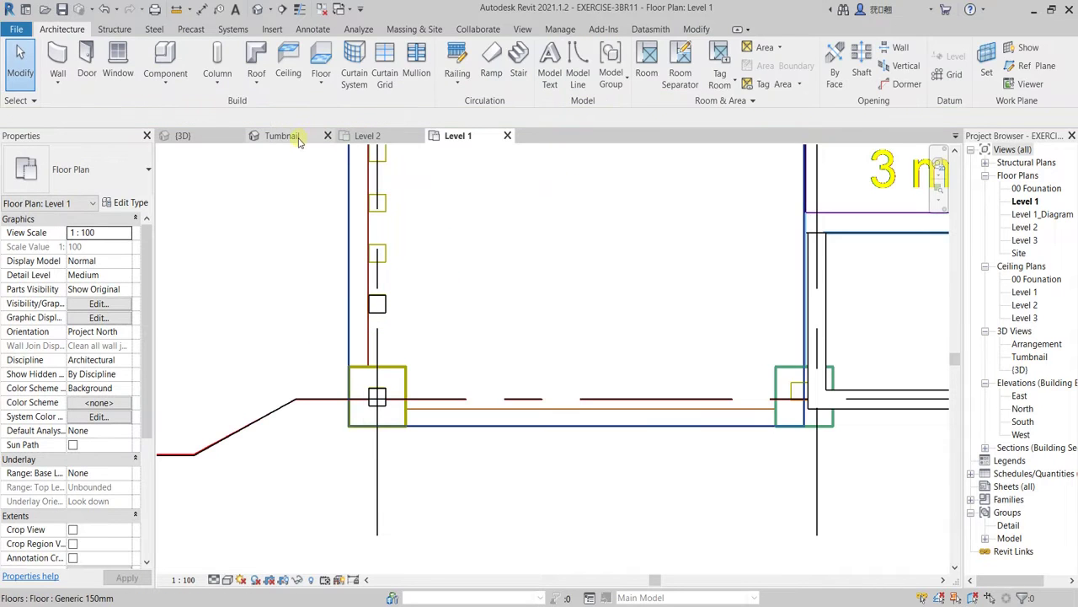
In the Tumbnail 3D view, set the Base Offset of both timber columns to -30
left_click(283, 136)
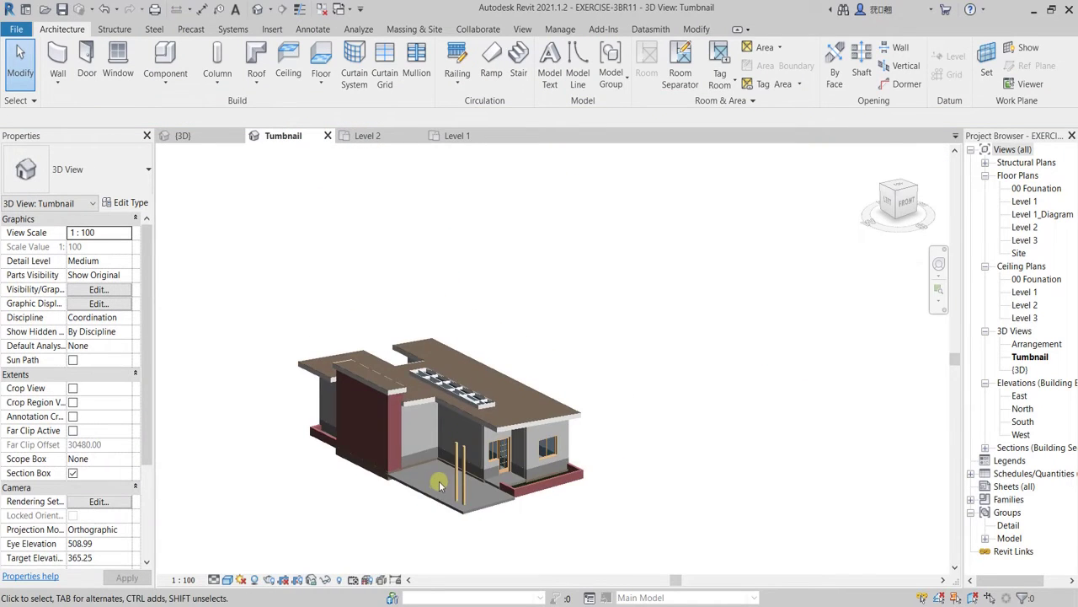
middle_click_drag(439, 486, 321, 447, "shift")
scroll(325, 449, "up", 4)
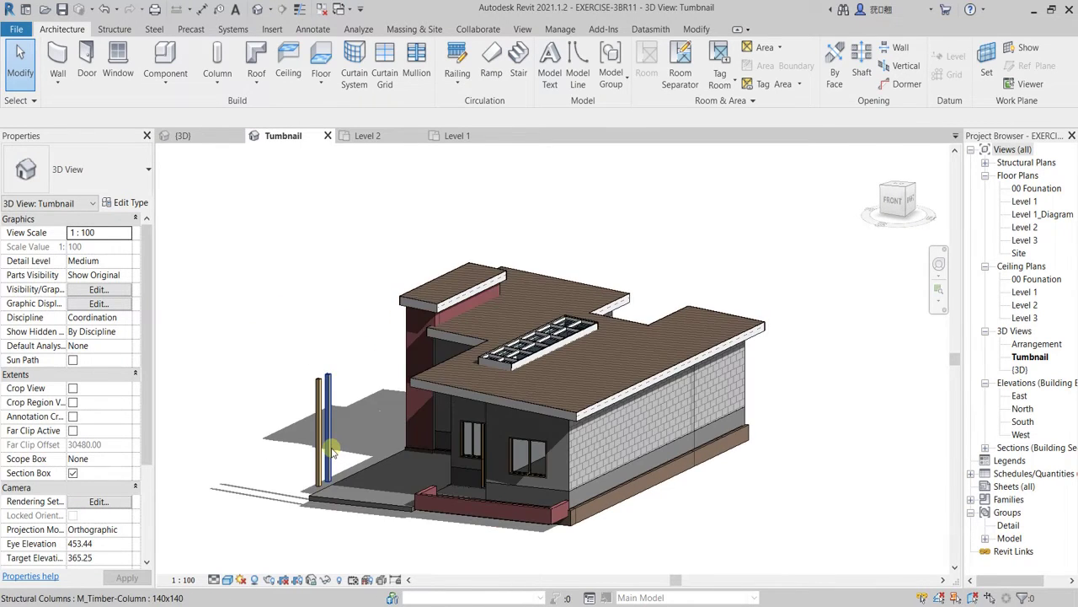
left_click(333, 451)
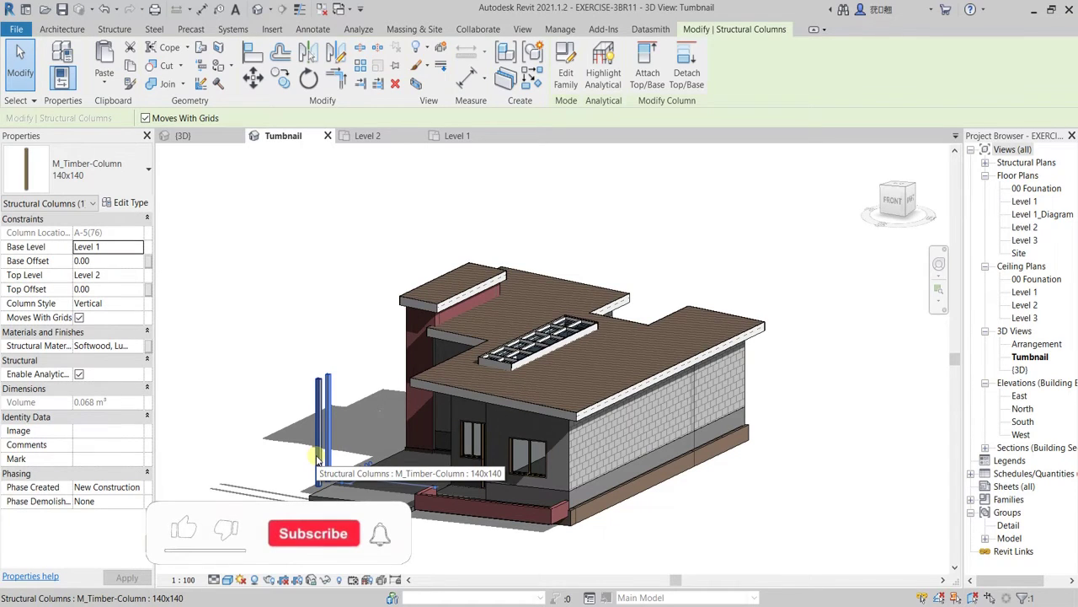
left_click(318, 459, "ctrl")
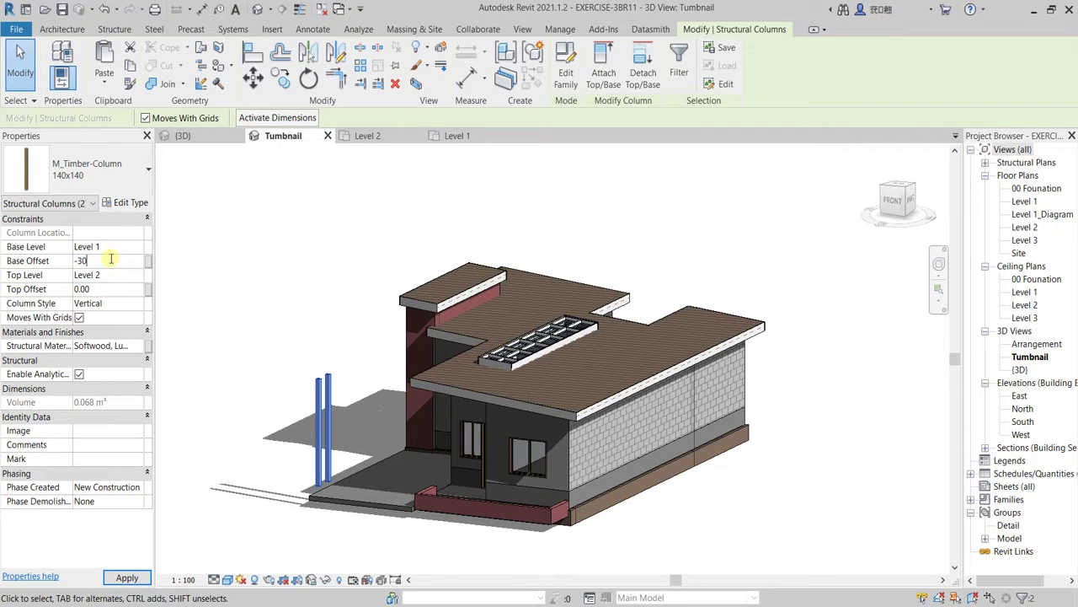
key("Return")
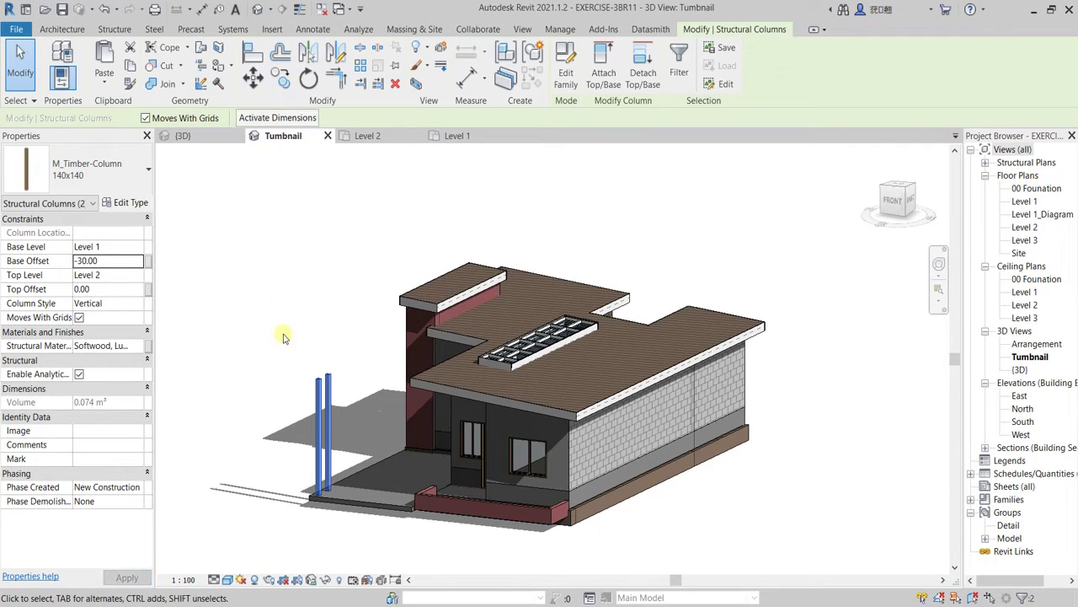
Compare the two timber columns with the roof height in 3D and set their Top Offset to -110
scroll(321, 511, "down", 2)
scroll(306, 530, "up", 2)
scroll(306, 530, "down", 2)
middle_click_drag(320, 524, 417, 540, "shift")
scroll(315, 464, "up", 3)
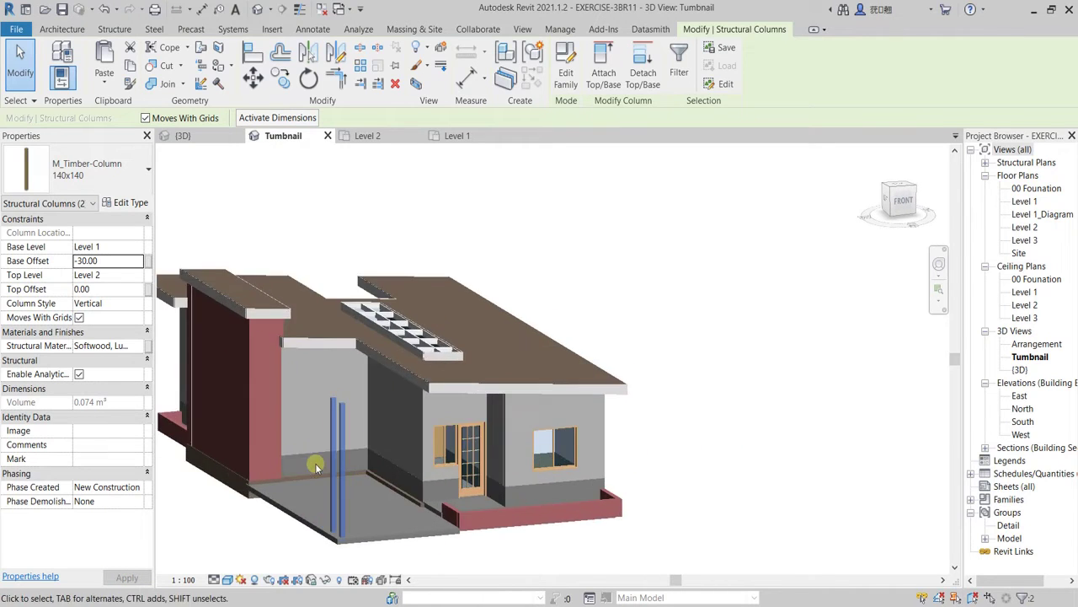
scroll(347, 469, "down", 2)
scroll(346, 469, "up", 2)
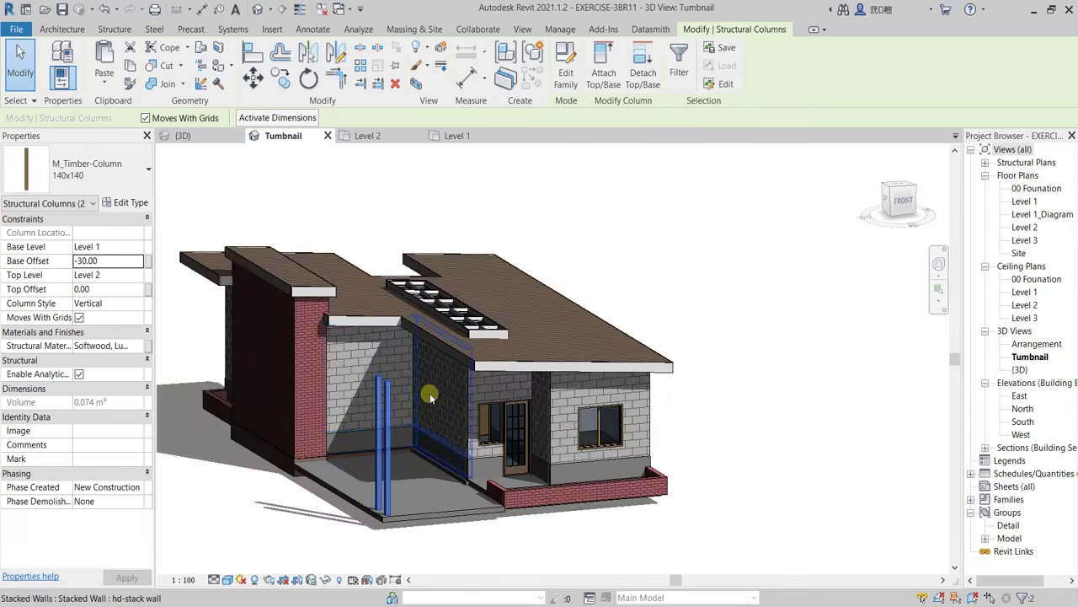
scroll(424, 427, "down", 2)
middle_click_drag(423, 428, 438, 363, "shift")
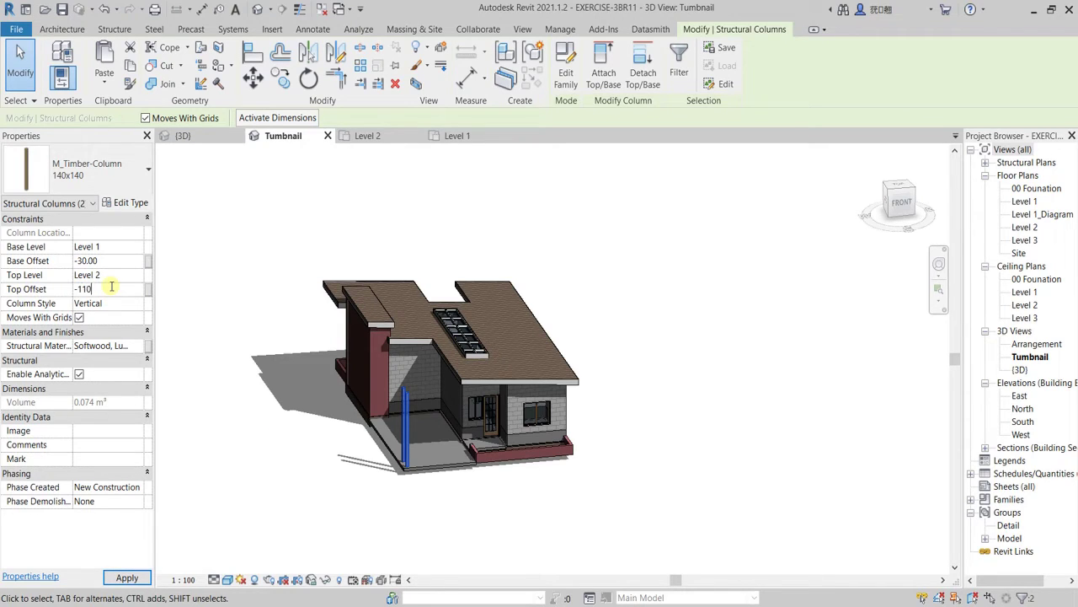
key("Return")
Set the Top Offset of both timber columns to -80 and clear the selection
scroll(434, 511, "down", 2)
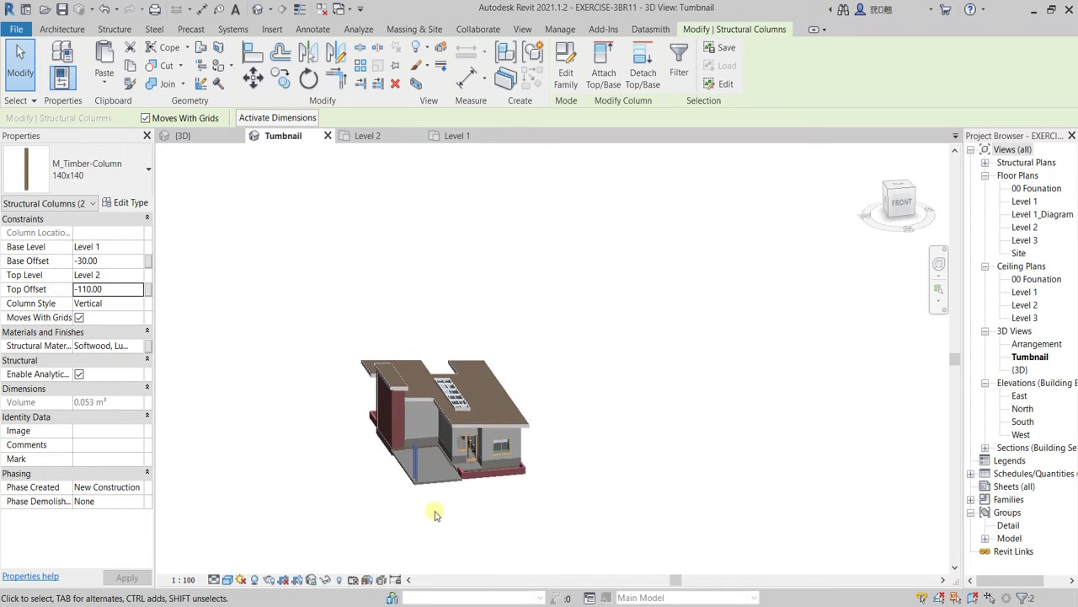
middle_click_drag(412, 523, 262, 437, "shift")
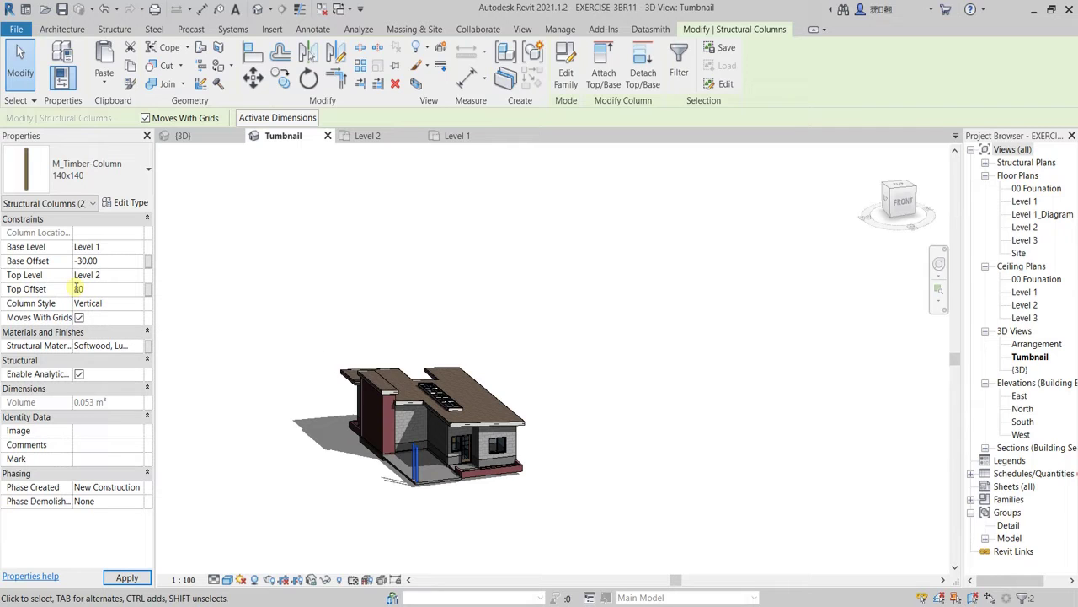
left_click(612, 307)
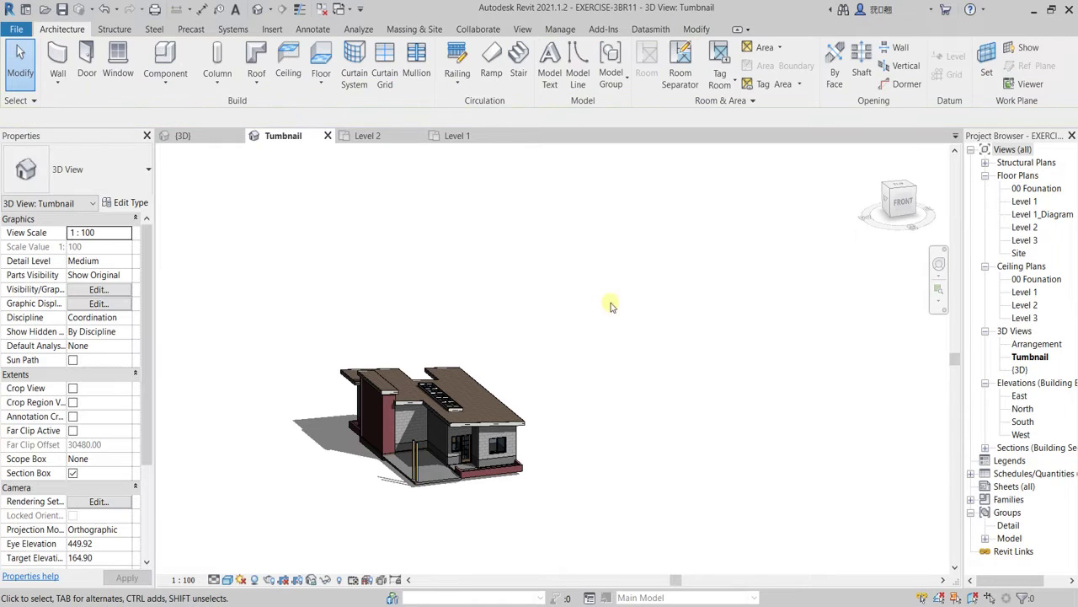
In the Level 1 plan, copy the second timber column corner to corner onto the next outline along grid A
left_click(459, 137)
scroll(396, 448, "up", 3)
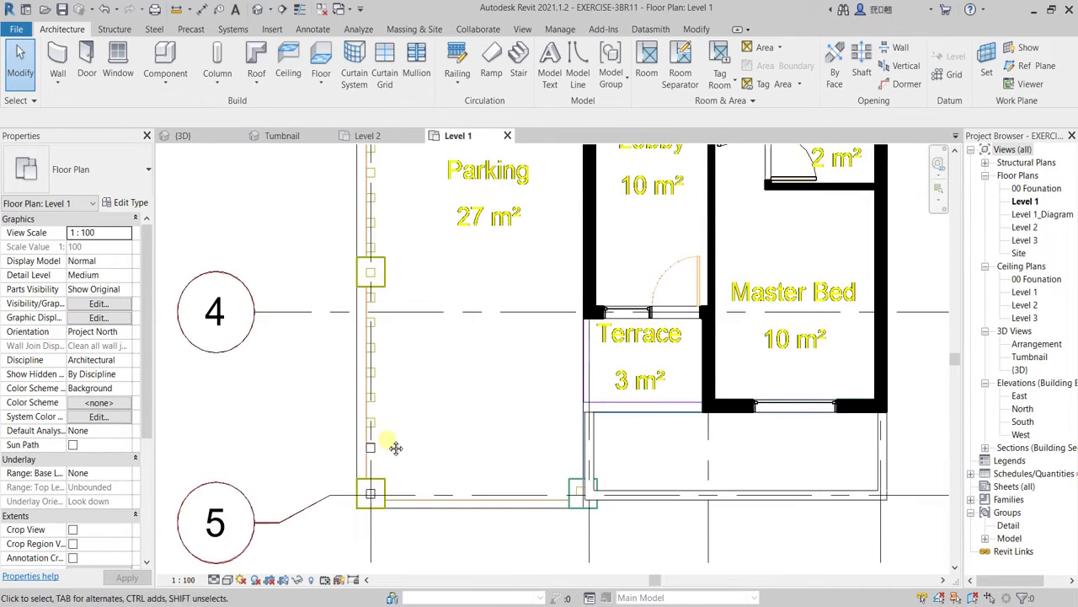
scroll(371, 447, "up", 2)
left_click(375, 450)
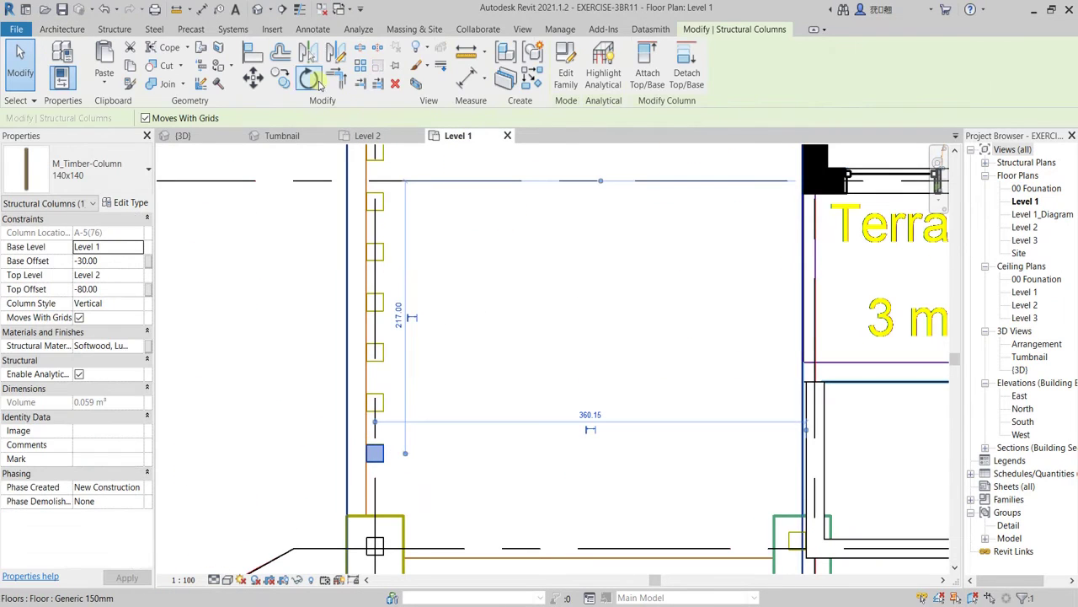
left_click(280, 77)
scroll(390, 447, "up", 3)
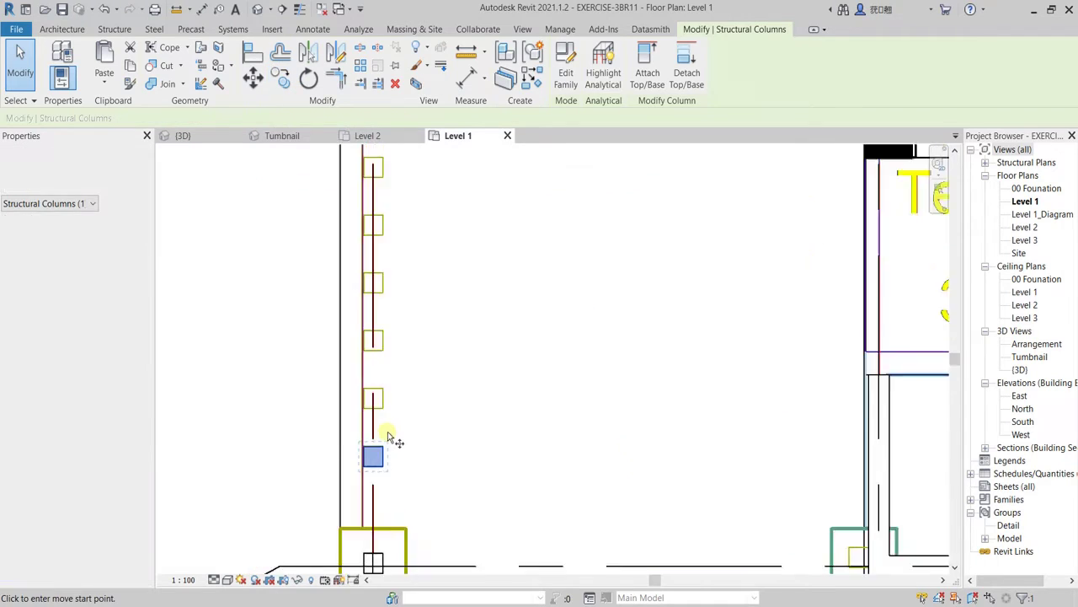
left_click(379, 511)
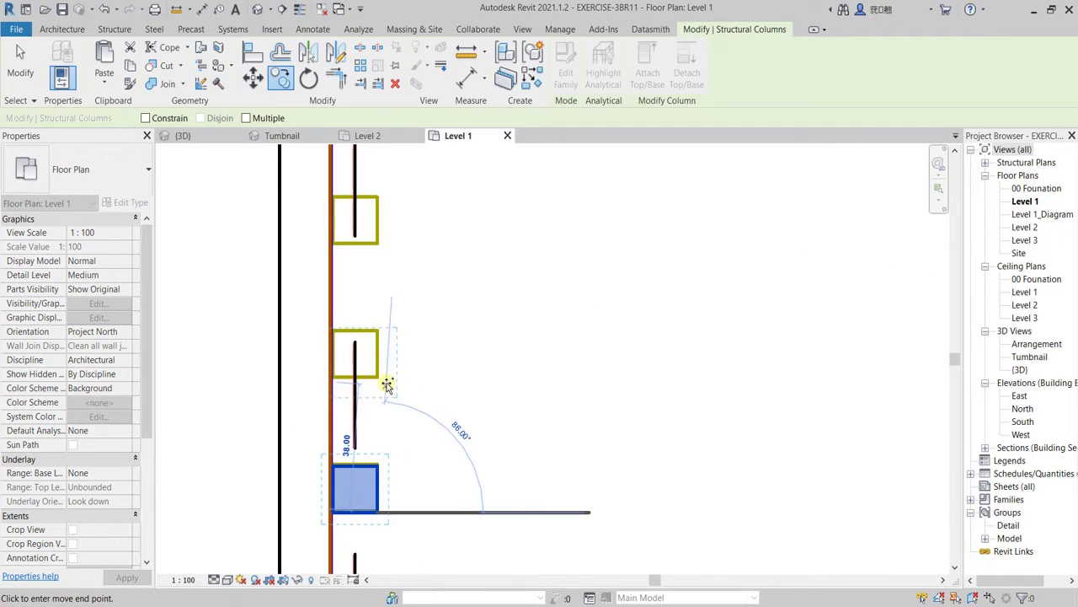
left_click(379, 377)
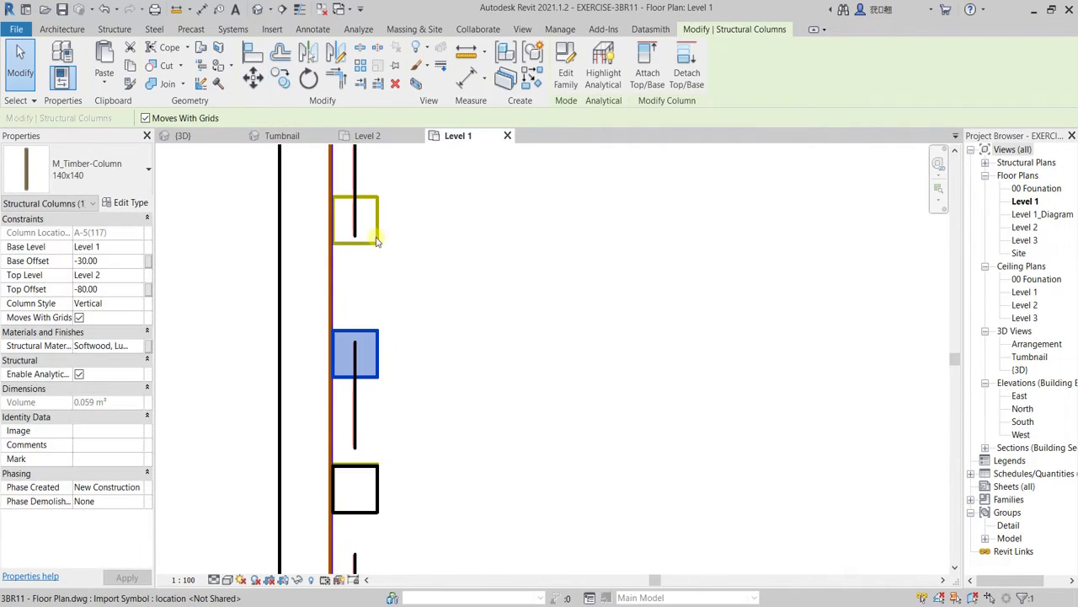
Copy the newest column with Multiple enabled onto the next five outlines along grid A, ending just past grid 4
scroll(388, 319, "down", 3)
middle_click_drag(392, 313, 358, 364)
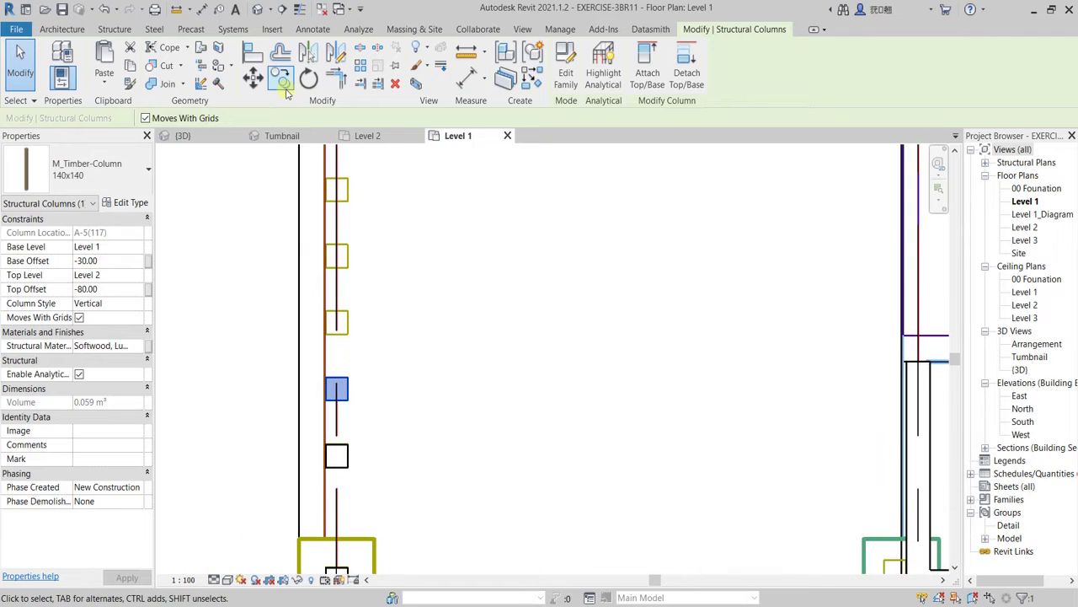
left_click(283, 82)
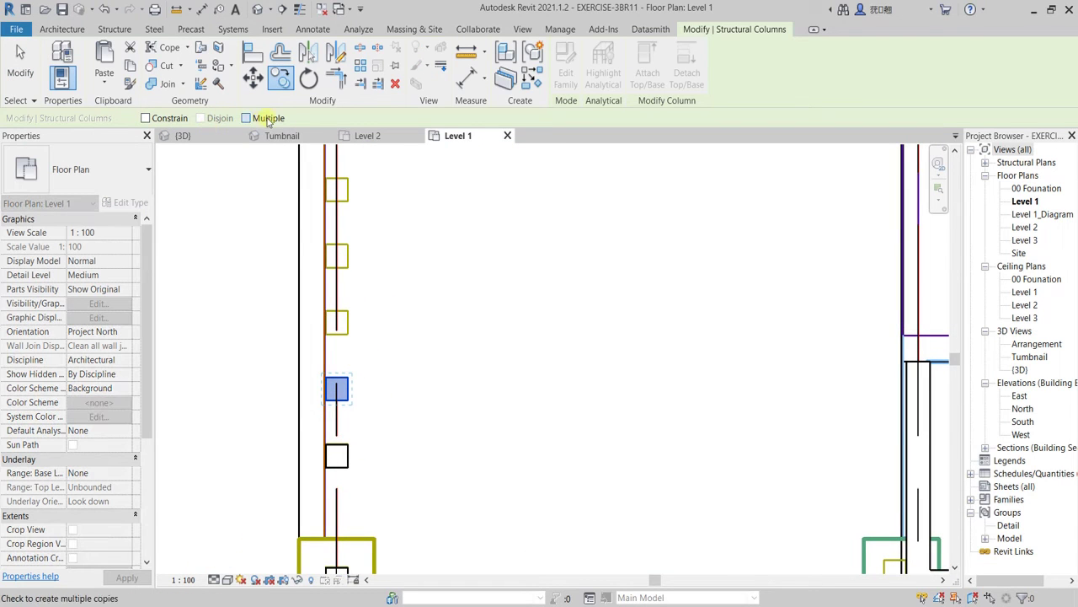
left_click(348, 401)
left_click(349, 335)
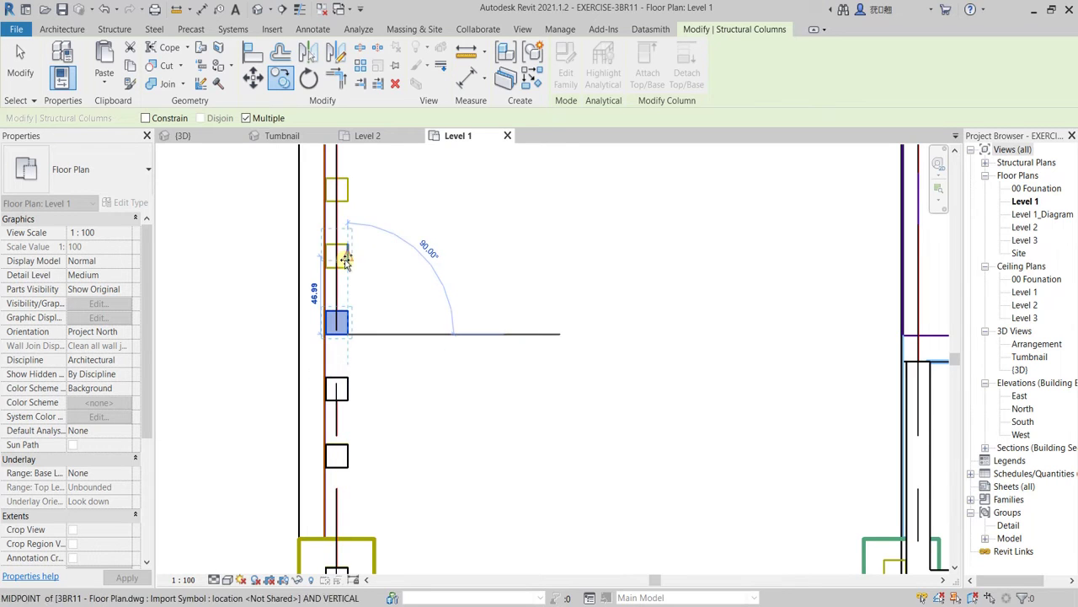
left_click(348, 267)
middle_click_drag(390, 210, 398, 429)
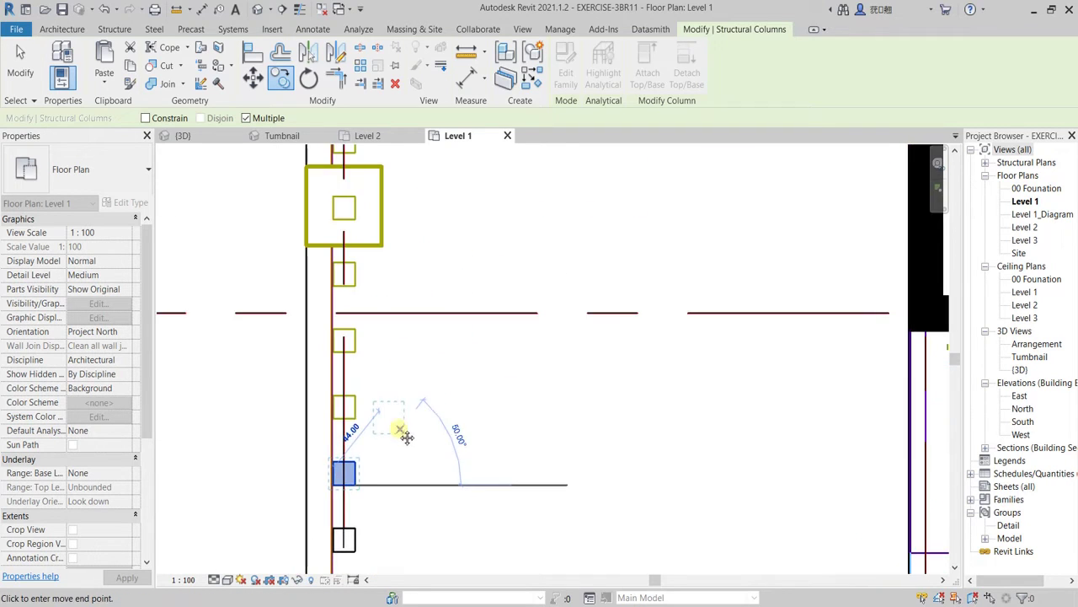
scroll(373, 415, "up", 2)
left_click(338, 420)
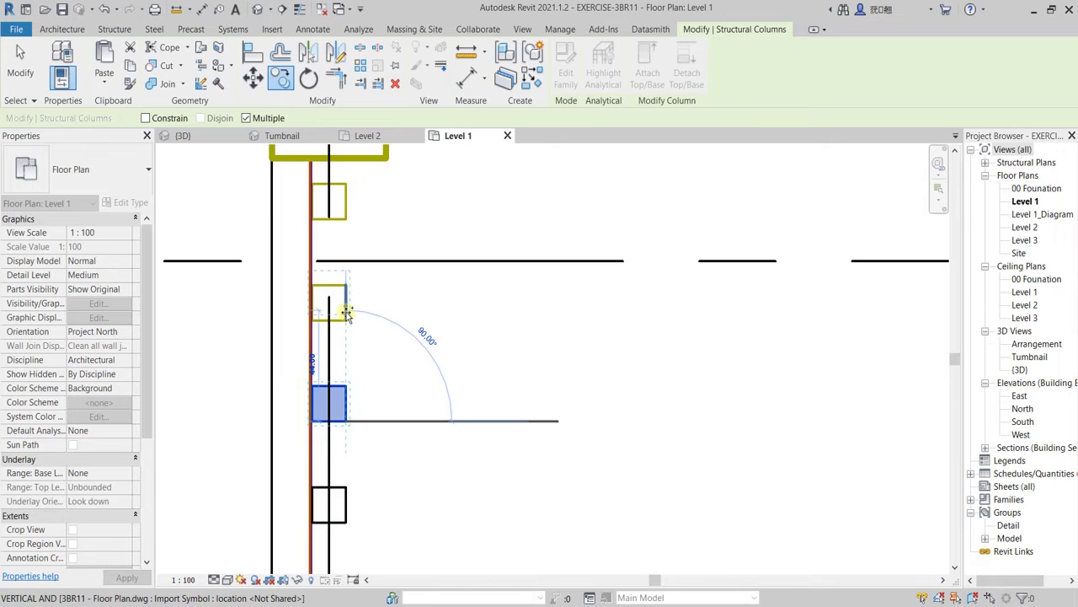
left_click(340, 319)
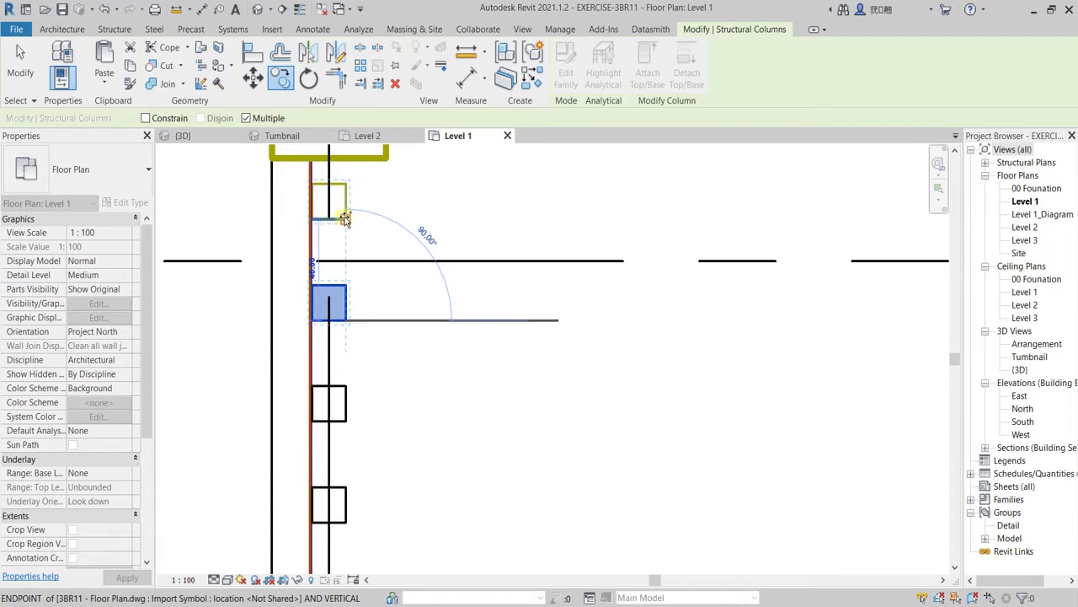
left_click(345, 218)
Continue copying the column onto the outline inside the middle footing and the next six outlines towards grid 3
scroll(349, 221, "down", 2)
middle_click_drag(382, 192, 383, 416)
scroll(369, 414, "up", 1)
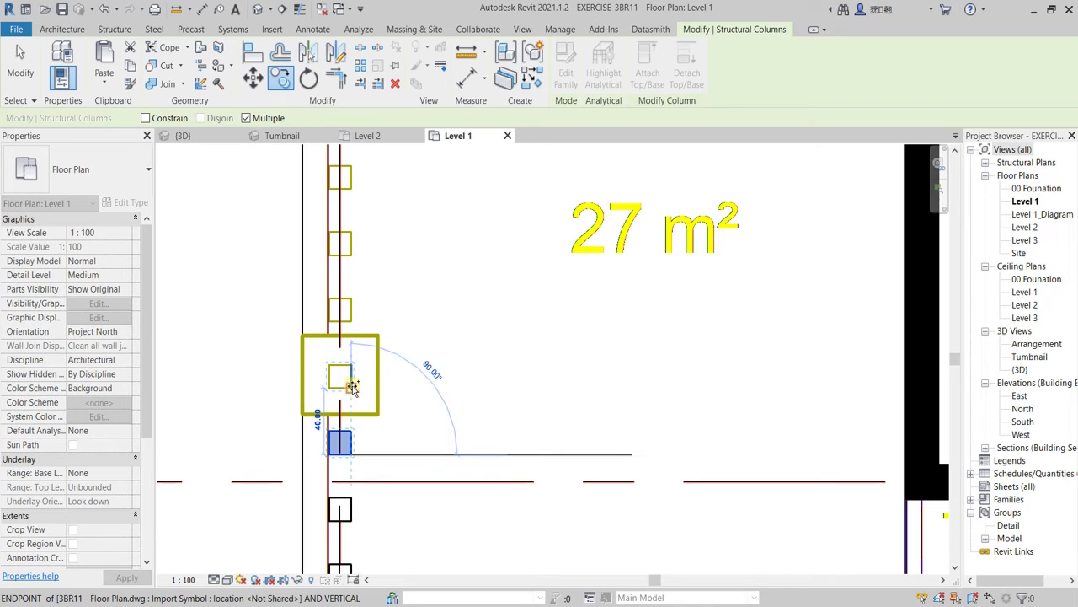
left_click(352, 388)
scroll(351, 322, "up", 2)
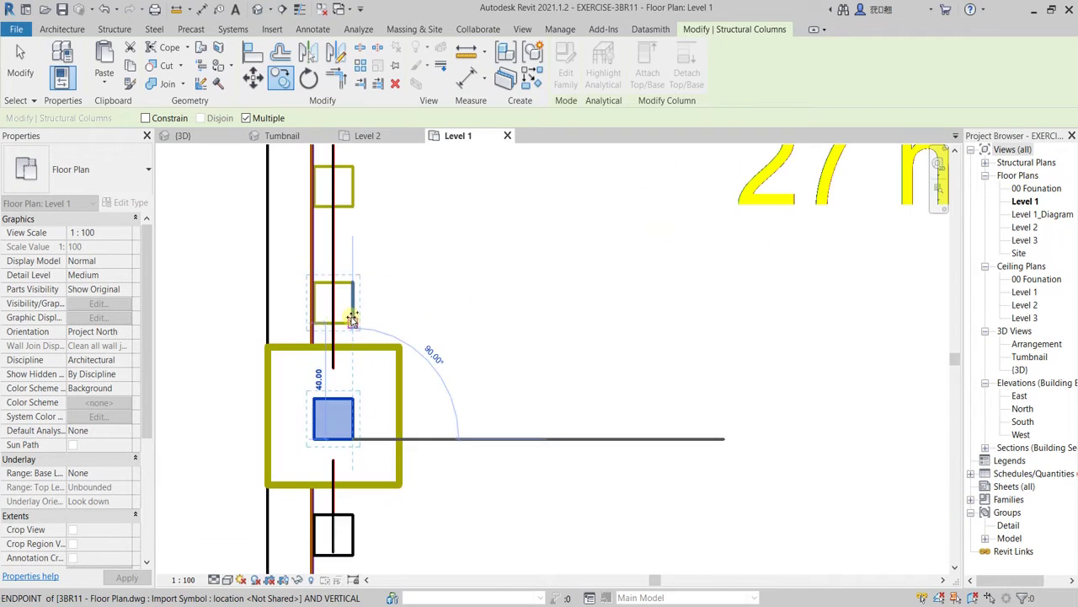
left_click(353, 324)
scroll(380, 295, "down", 3)
middle_click_drag(401, 274, 396, 477)
scroll(373, 441, "up", 2)
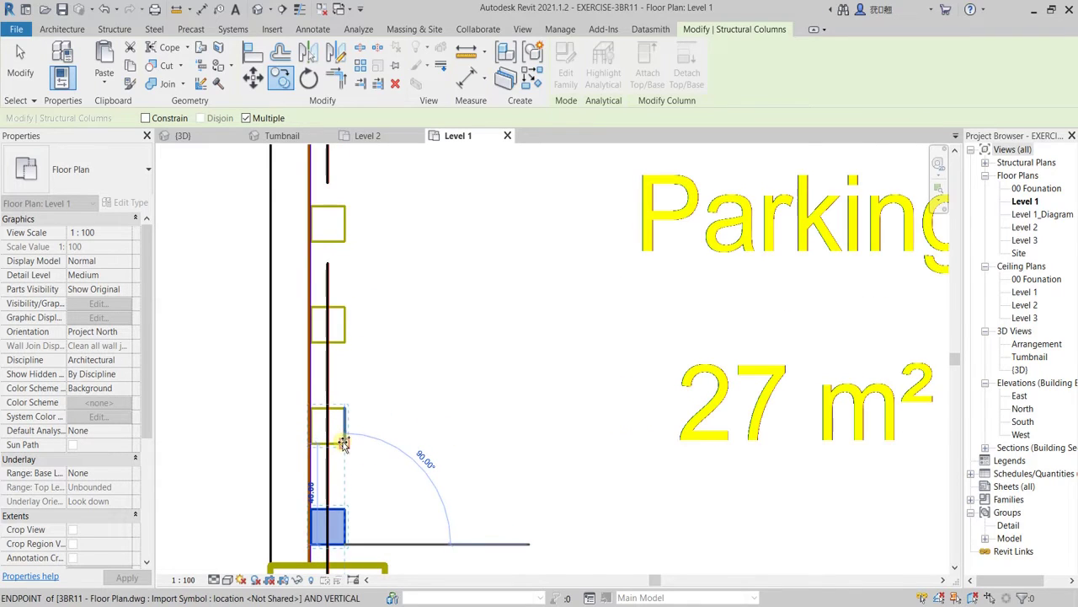
left_click(361, 372)
left_click(345, 344)
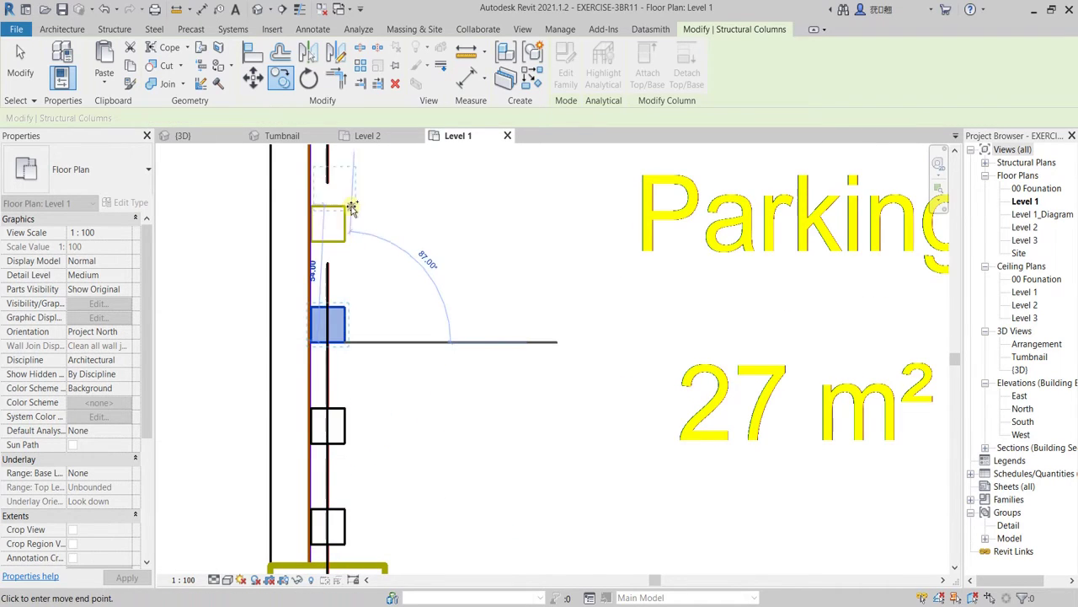
middle_click_drag(390, 235, 421, 461)
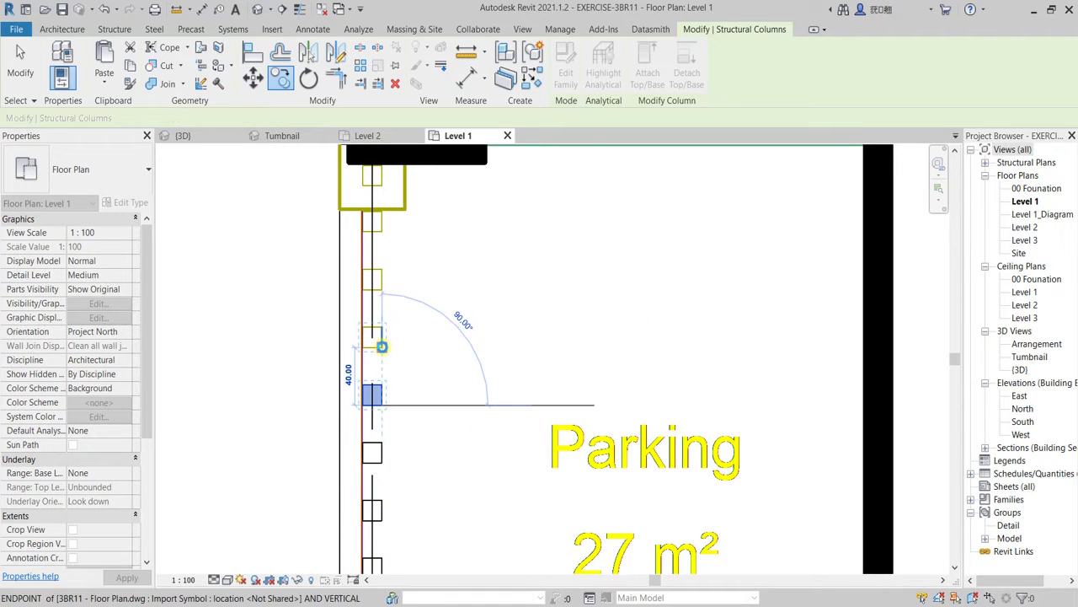
scroll(405, 347, "down", 4)
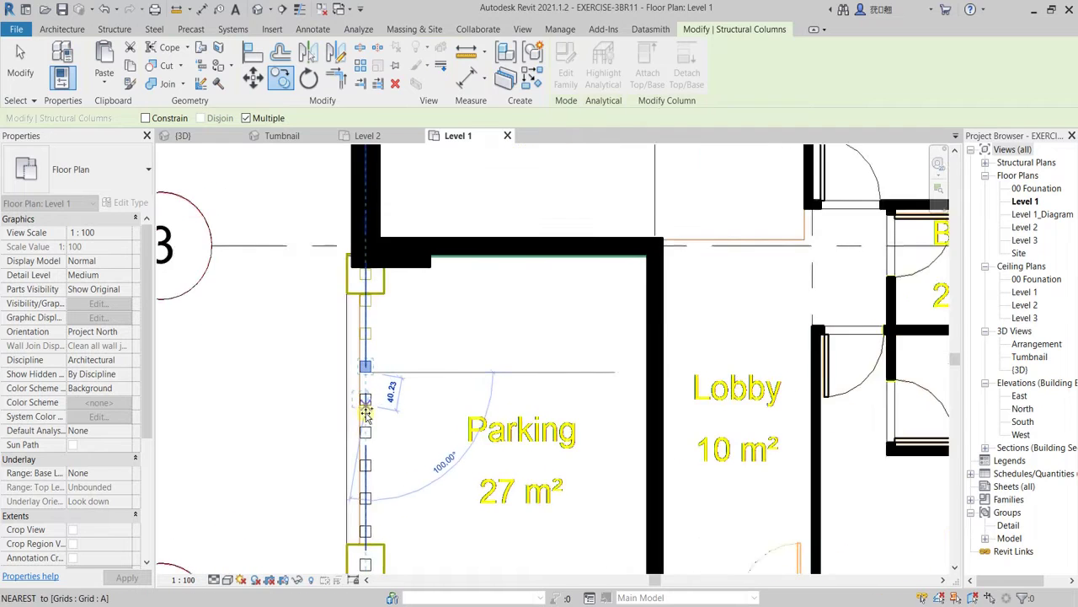
Copy three adjacent timber columns together along grid A onto the last three outlines up to the footing at grid 3
scroll(371, 413, "up", 3)
left_click(373, 344)
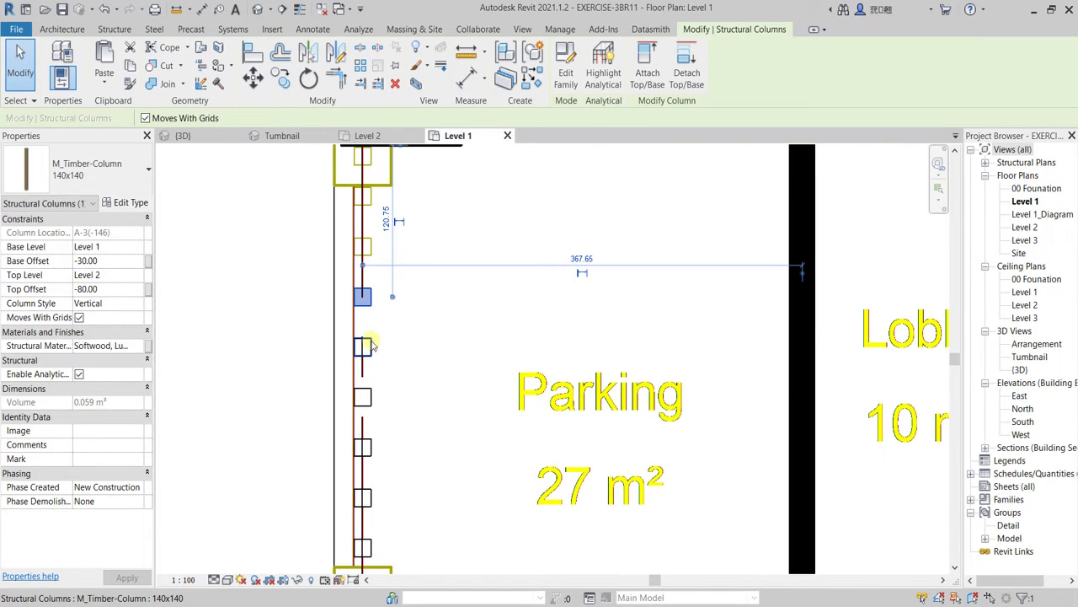
left_click(364, 353, "ctrl")
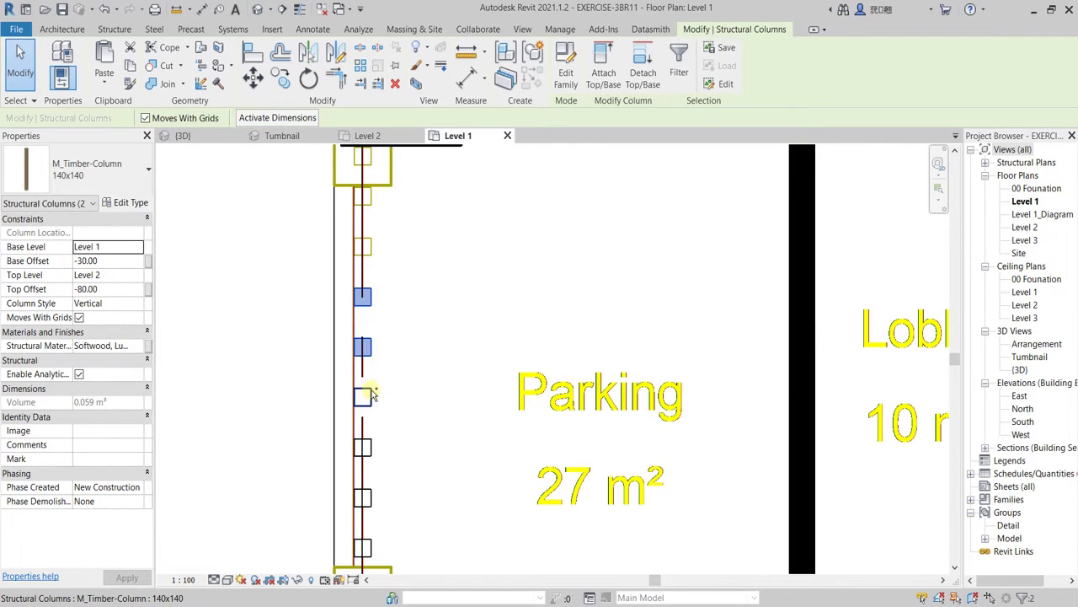
left_click(369, 395, "ctrl")
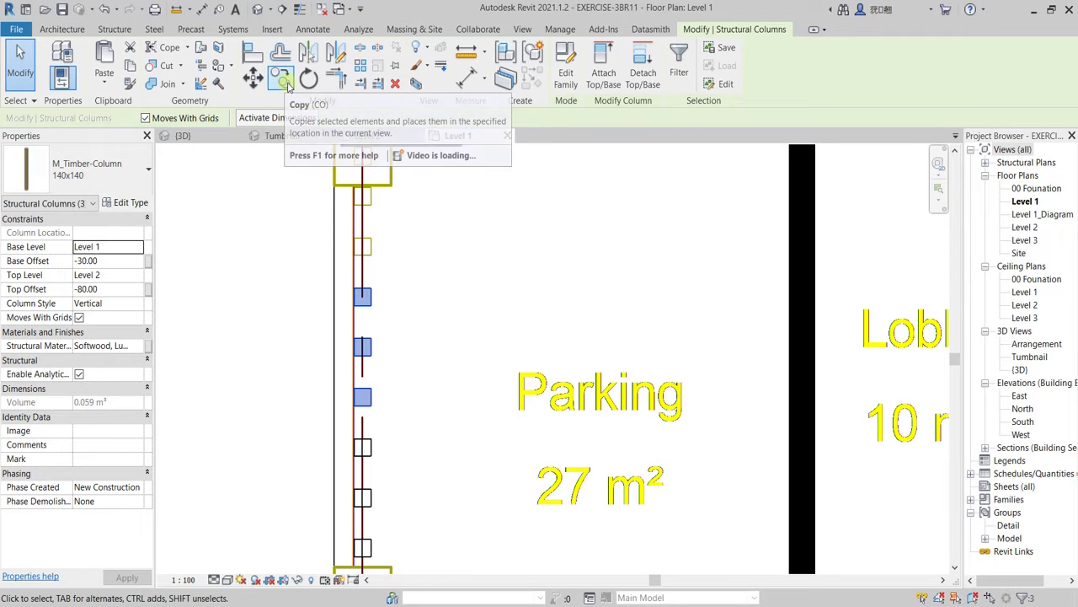
left_click(285, 82)
scroll(416, 298, "down", 3)
scroll(380, 379, "up", 4)
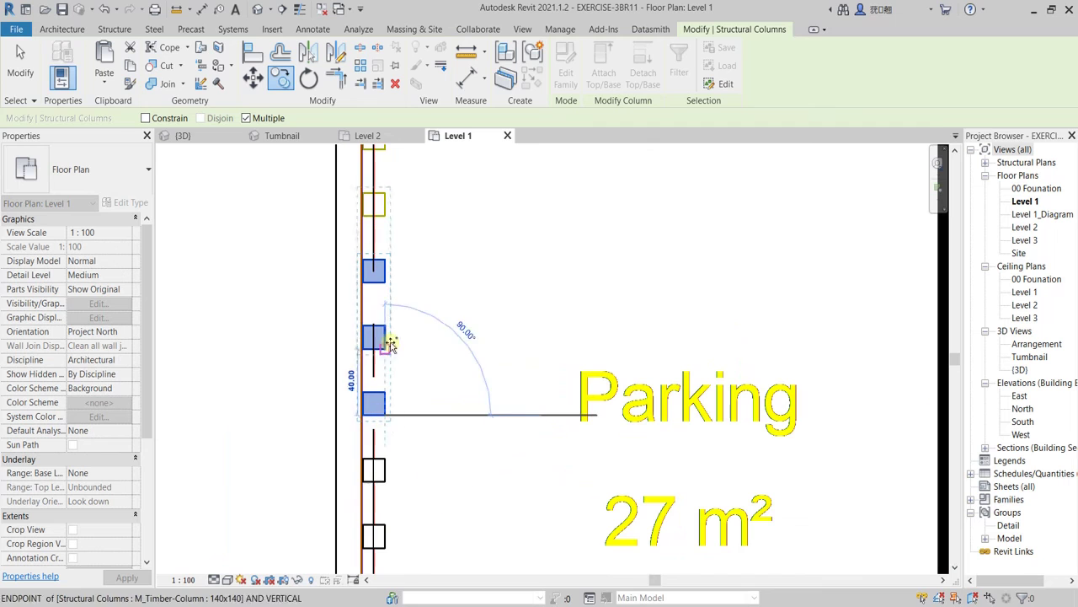
scroll(438, 253, "down", 4)
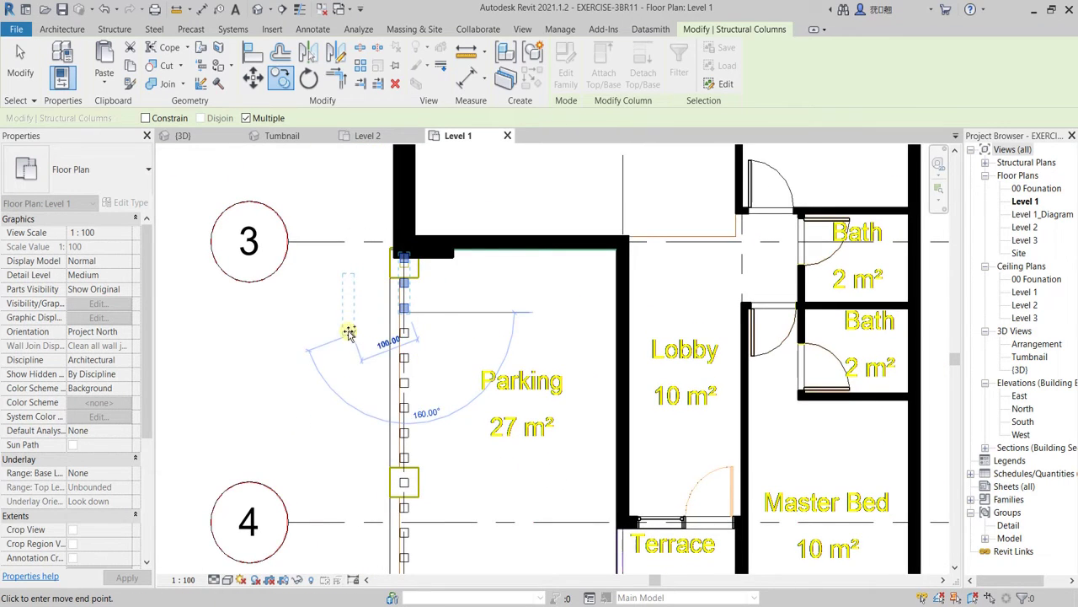
scroll(349, 331, "up", 4)
key("Escape")
key("Escape")
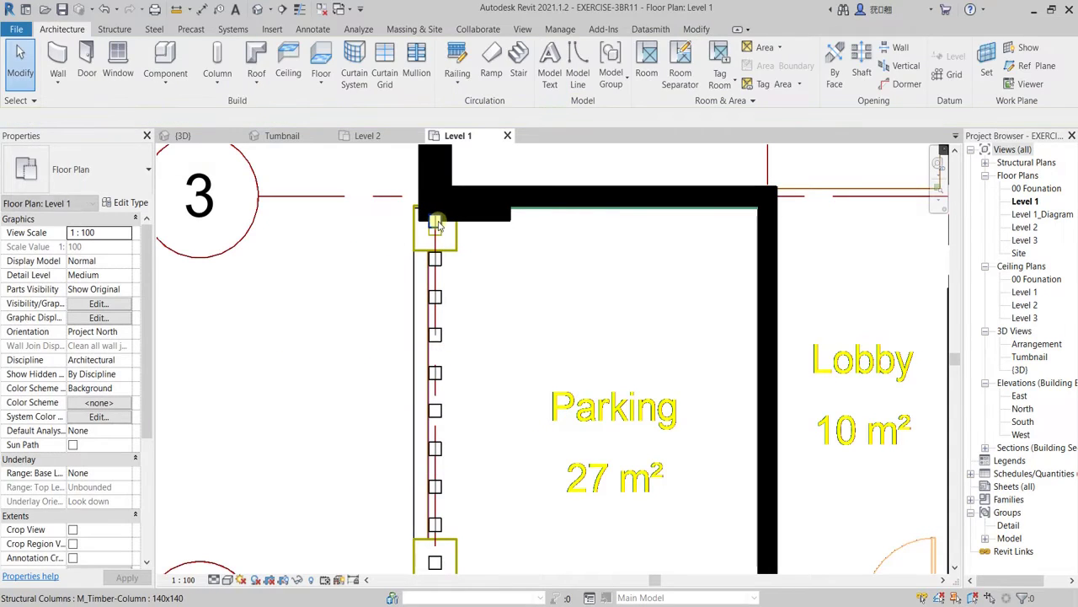
Align the lower edge of the end timber column with its plan outline inside the footing at grid 3
left_click(439, 226)
scroll(434, 227, "up", 2)
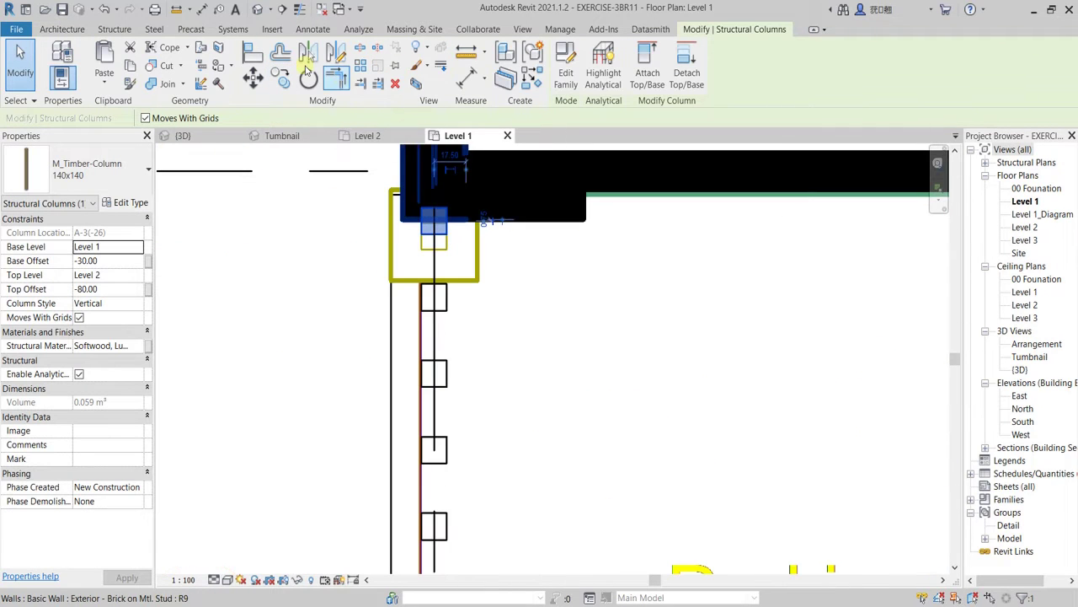
left_click(252, 53)
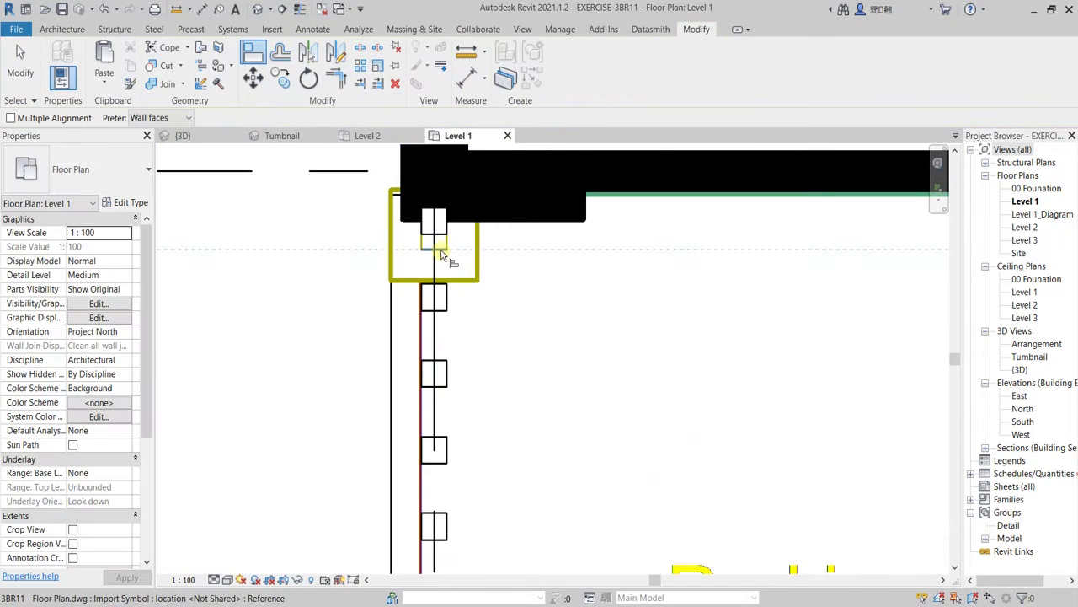
scroll(522, 290, "down", 2)
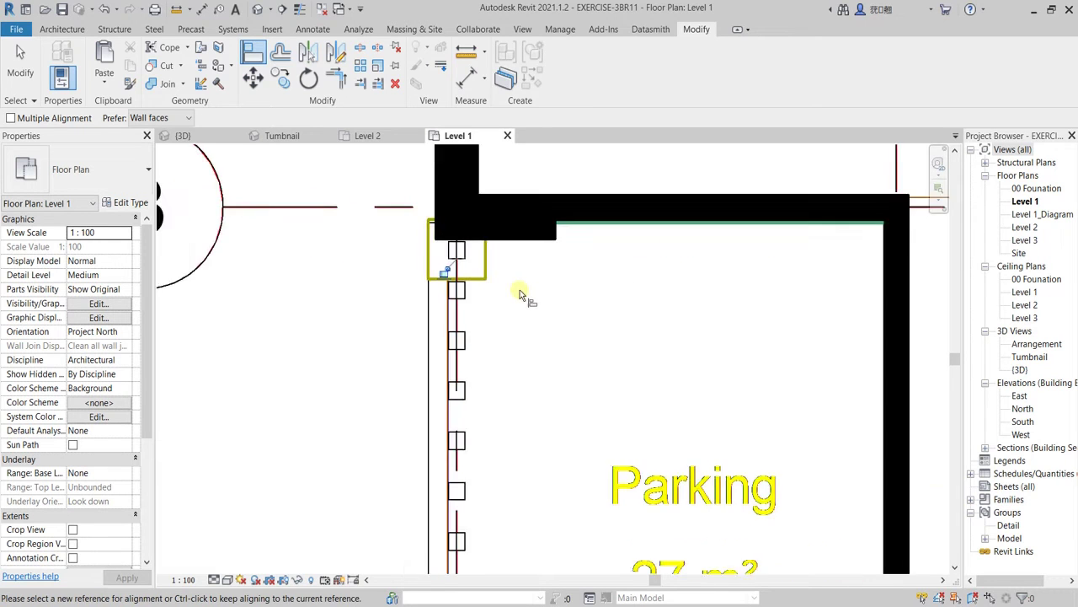
middle_click_drag(522, 296, 487, 369)
scroll(455, 369, "down", 2)
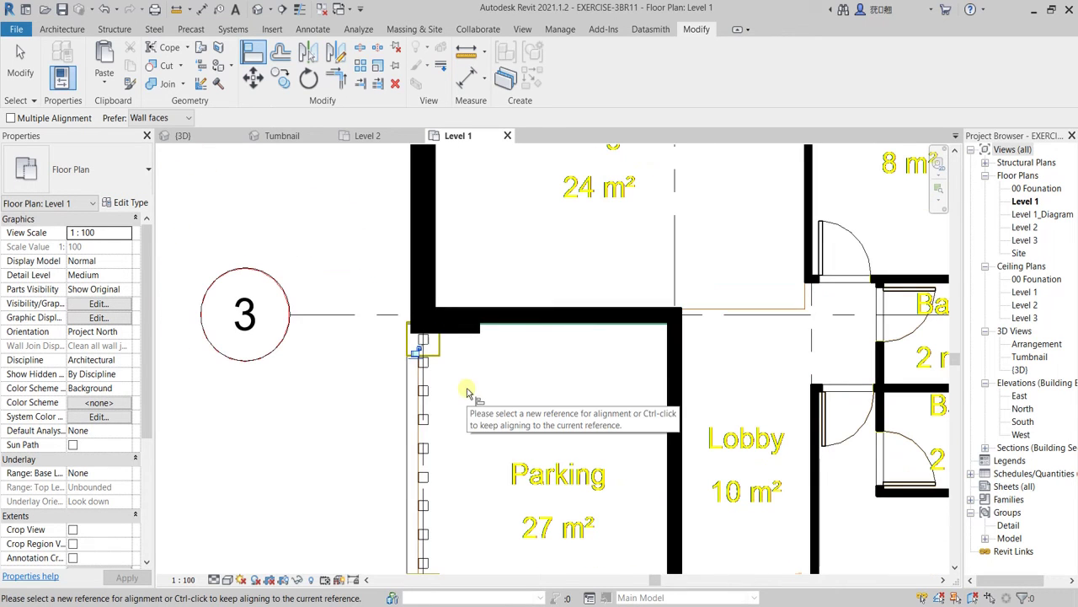
right_click(326, 369)
left_click(356, 378)
right_click(355, 371)
left_click(383, 379)
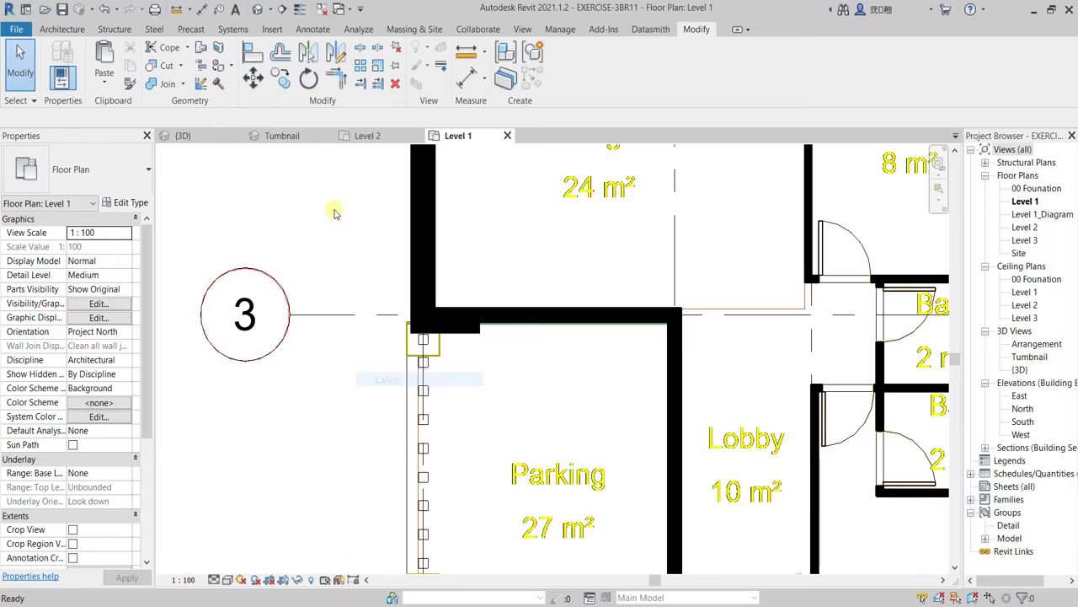
Inspect the timber column row in the Tumbnail 3D view and return to the parking area in the Level 1 plan
left_click(303, 140)
scroll(391, 411, "down", 2)
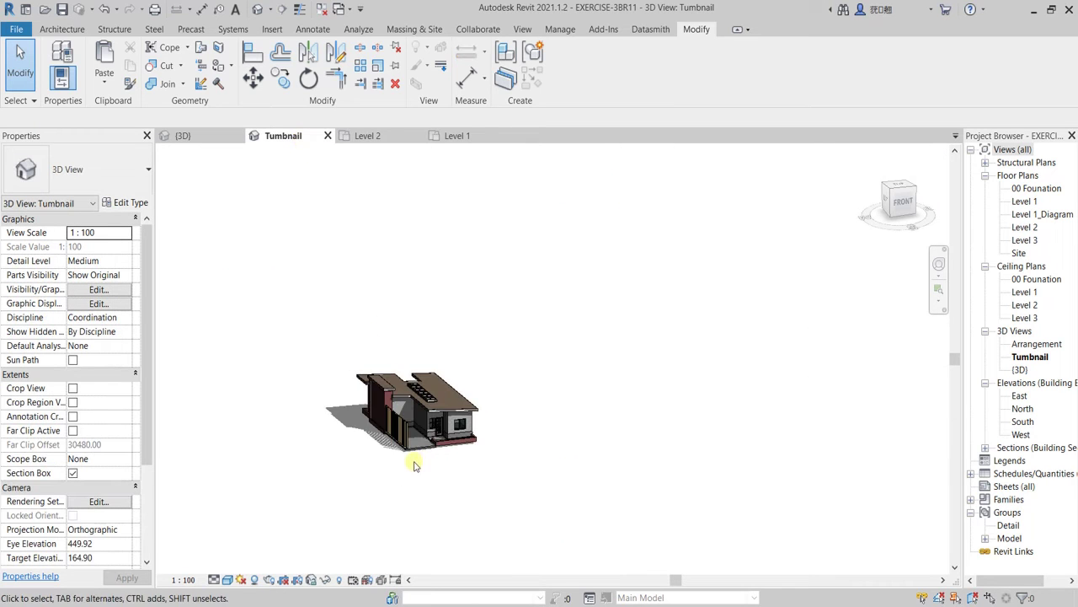
middle_click_drag(400, 461, 345, 464, "shift")
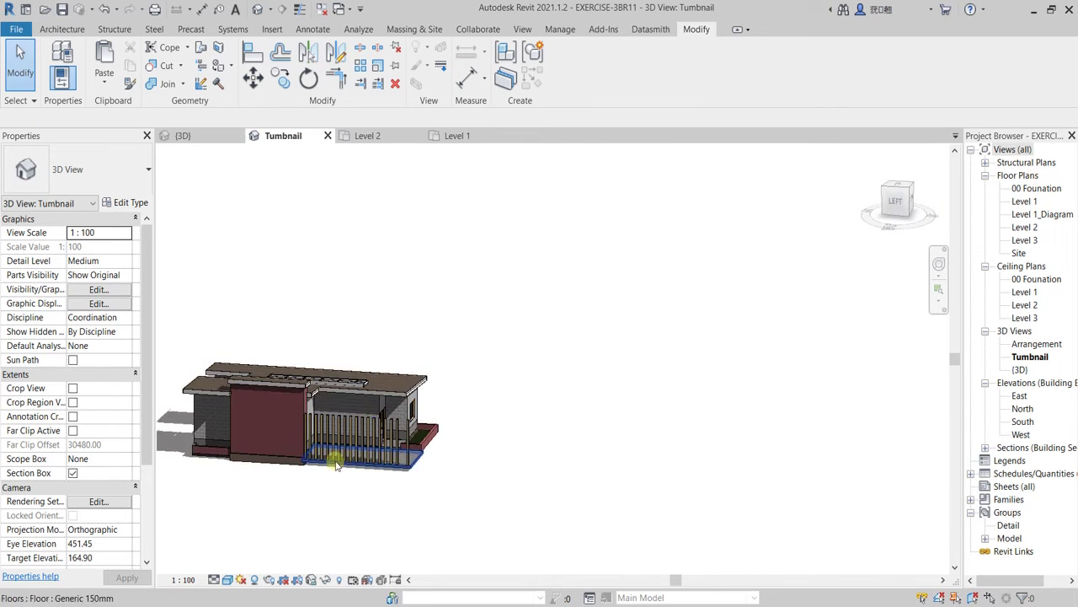
mouse_move(467, 471)
middle_mouse_down("shift")
mouse_move(510, 464)
mouse_move(494, 440)
mouse_move(475, 501)
mouse_move(455, 472)
middle_mouse_up("shift")
left_click(464, 137)
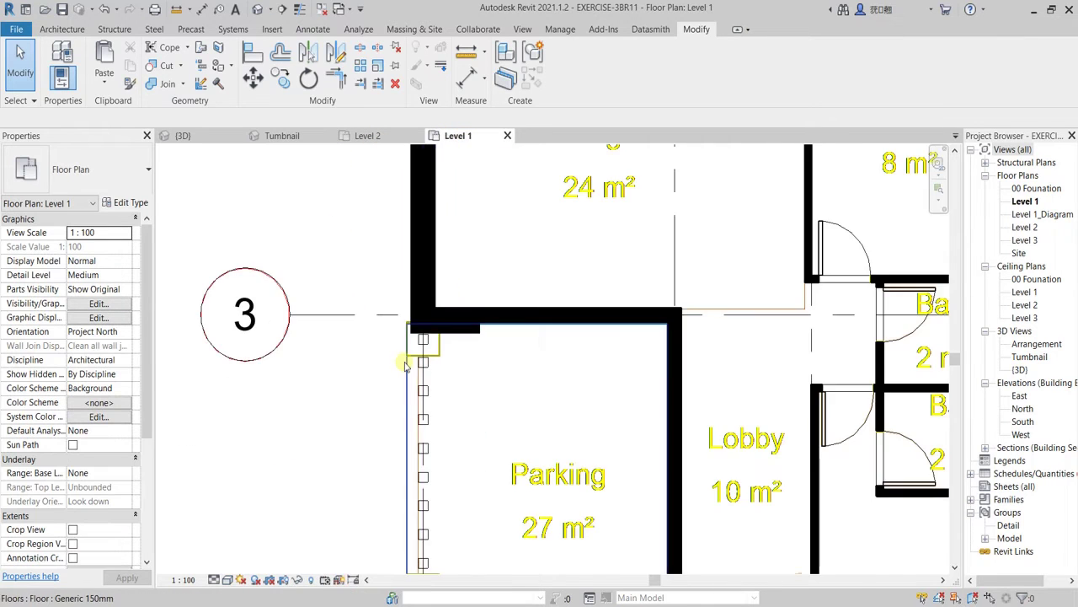
scroll(439, 385, "down", 5)
middle_click_drag(439, 384, 420, 315)
scroll(420, 315, "up", 2)
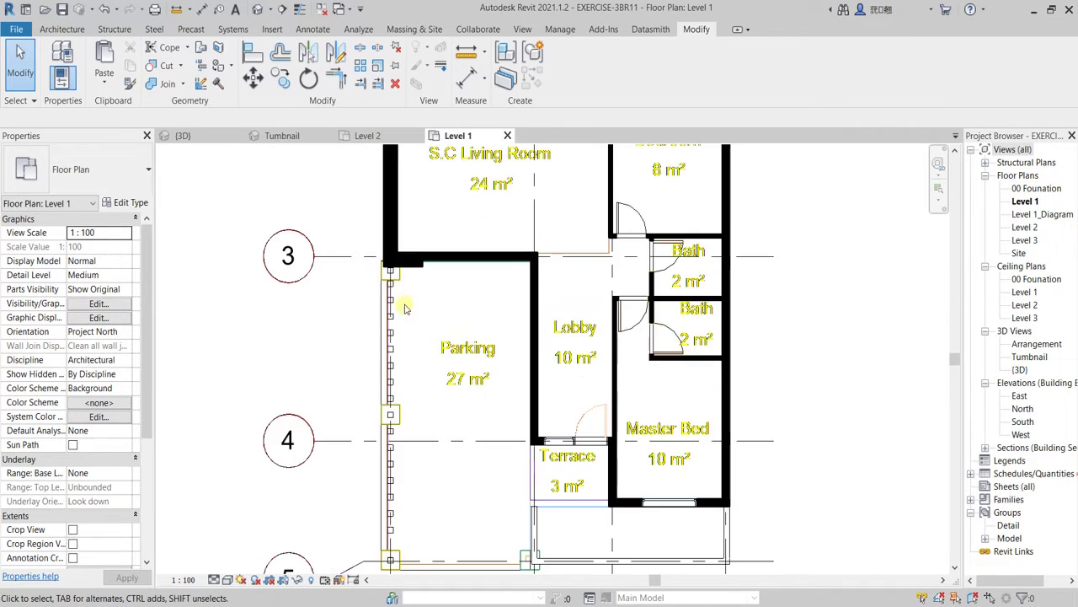
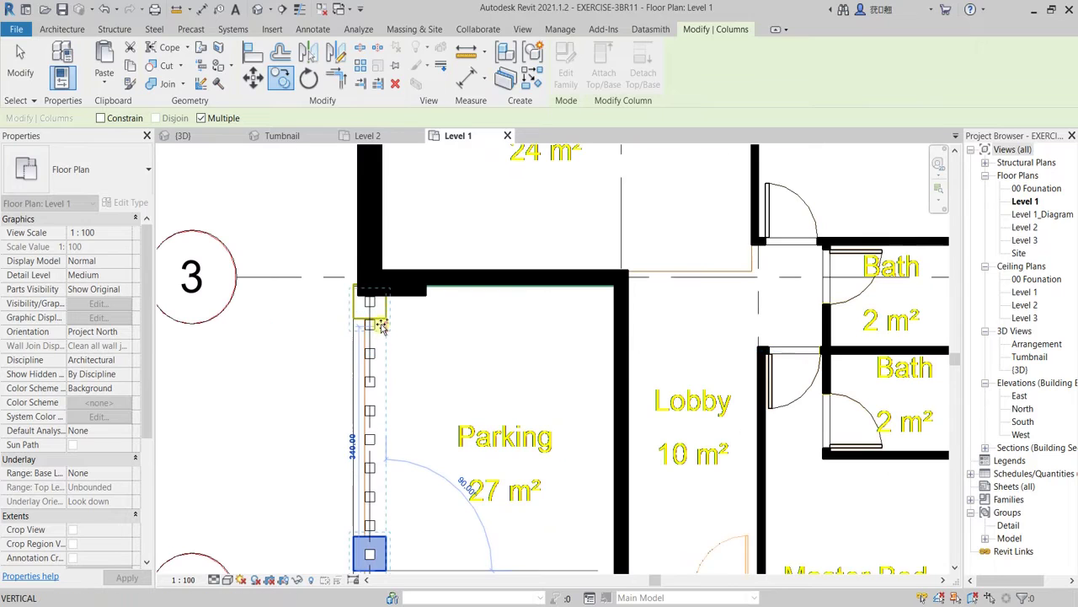
Copy the middle rectangular column vertically along grid A to a position just below the wall at grid 3
scroll(382, 331, "up", 3)
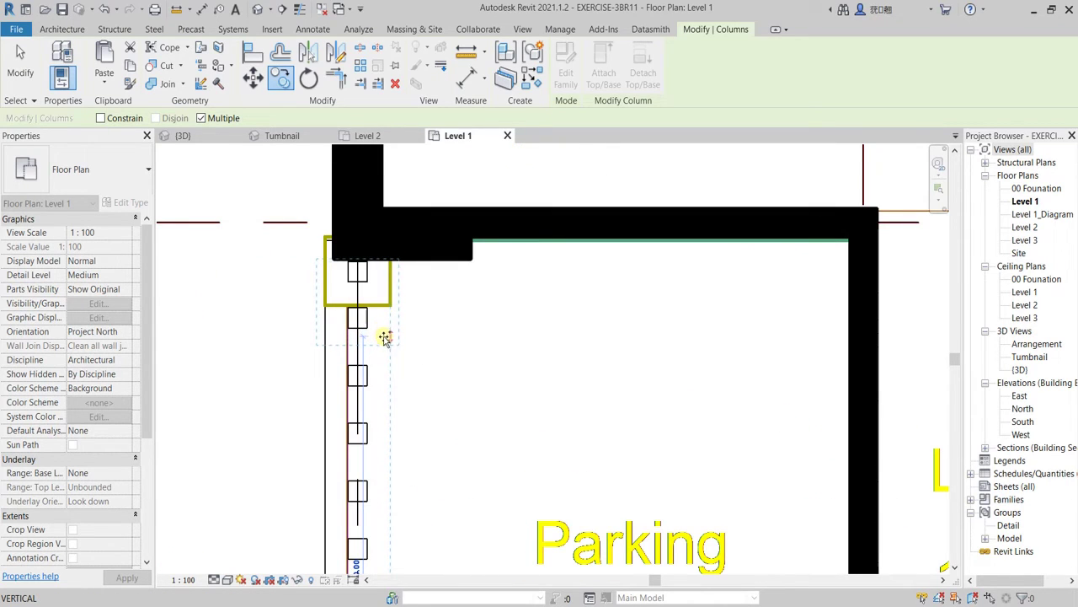
left_click(385, 339)
scroll(404, 353, "down", 2)
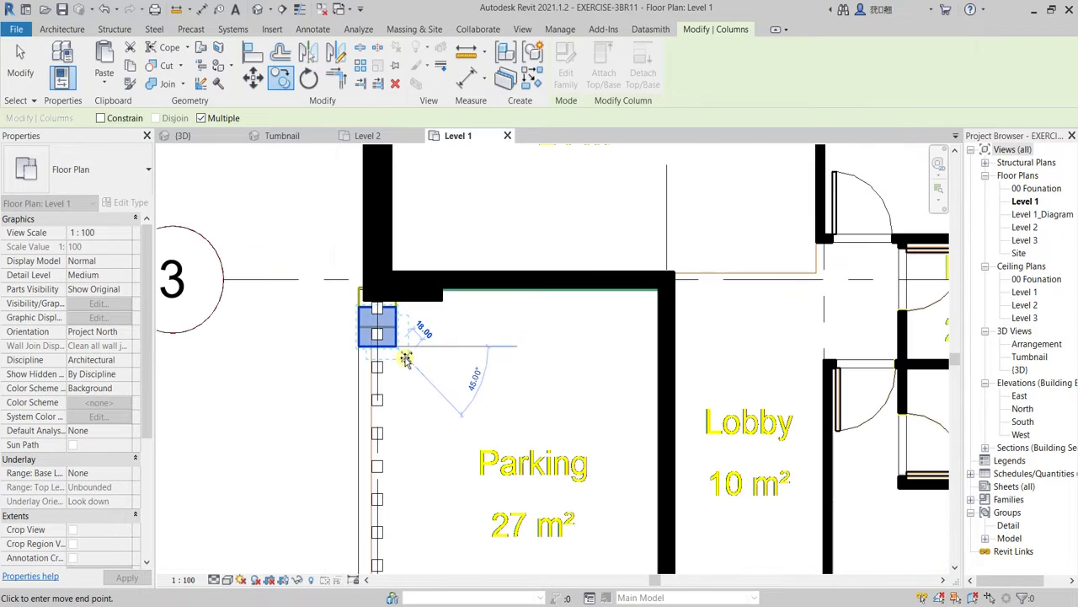
key("Escape")
key("Escape")
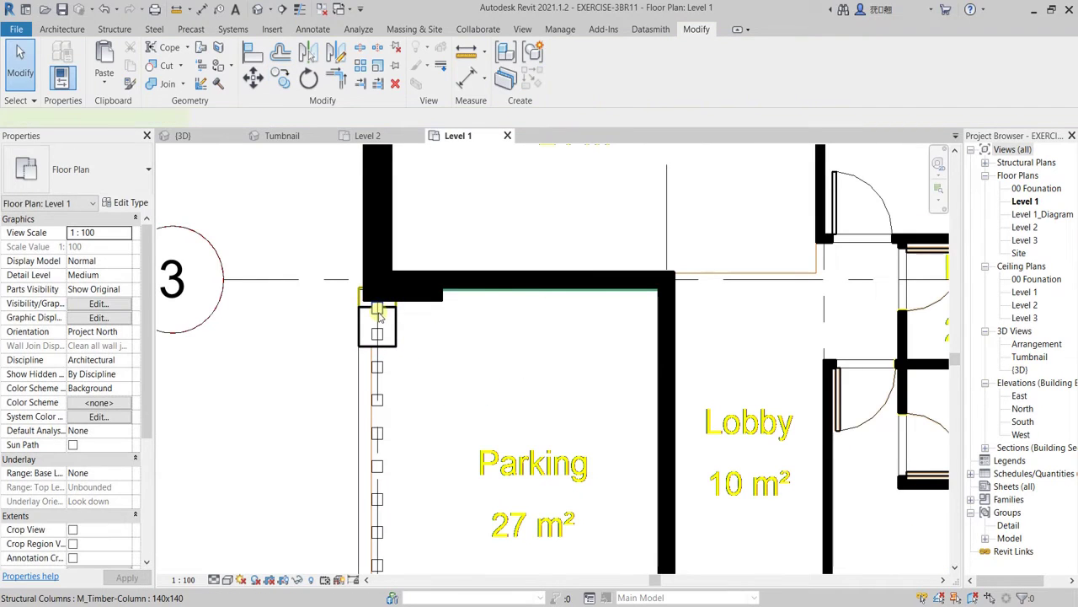
left_click(380, 314)
key("Escape")
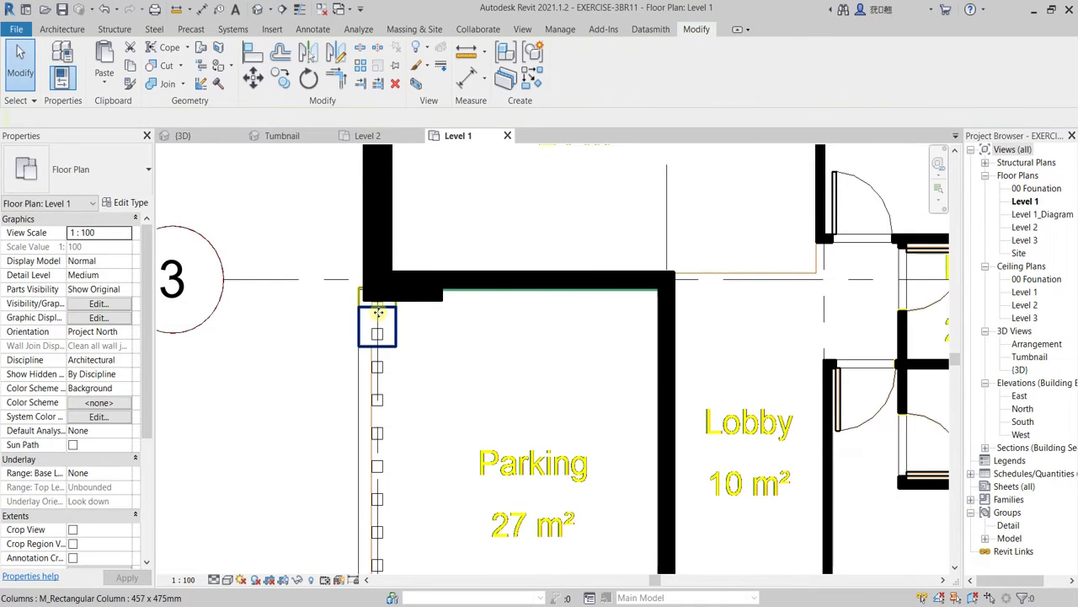
scroll(379, 313, "down", 2)
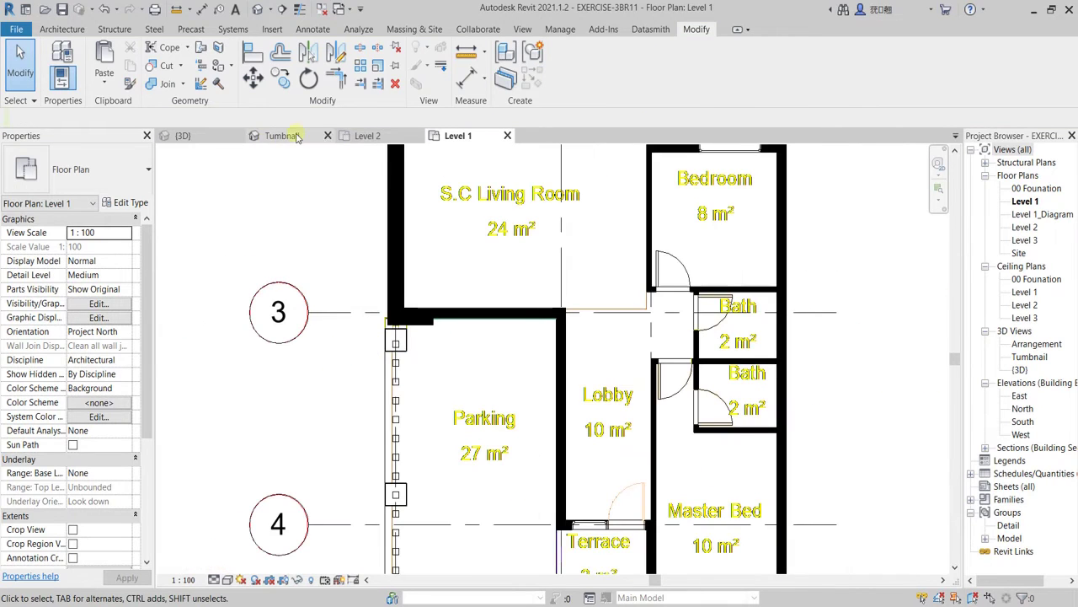
Check the rectangular columns and timber row from the front-left side in the Tumbnail 3D view
left_click(286, 135)
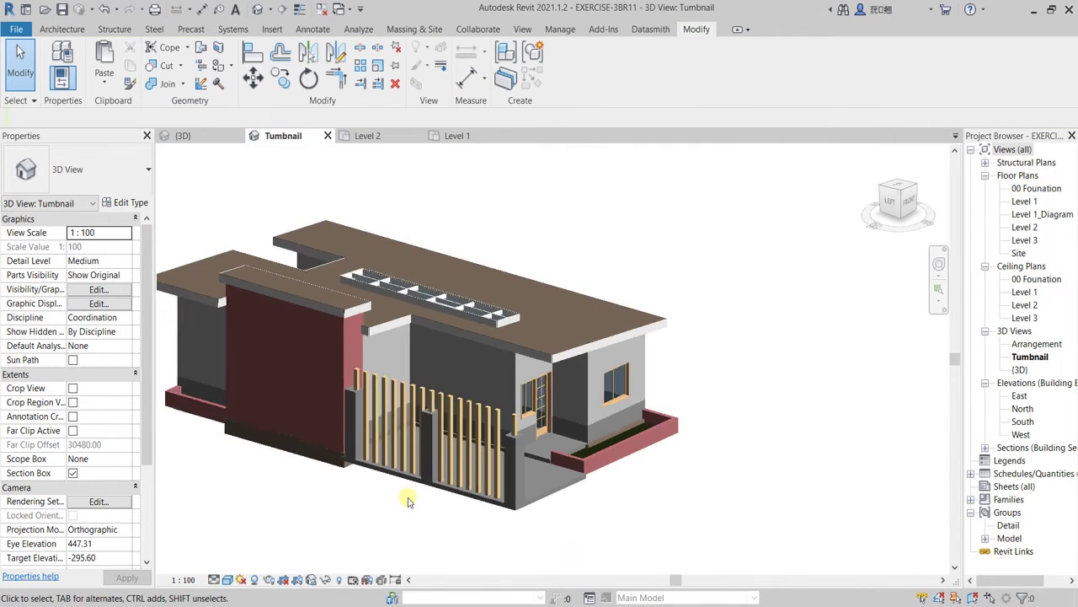
mouse_move(384, 491)
middle_mouse_down("shift")
mouse_move(332, 496)
mouse_move(422, 504)
middle_mouse_up("shift")
scroll(455, 522, "down", 2)
scroll(460, 523, "up", 2)
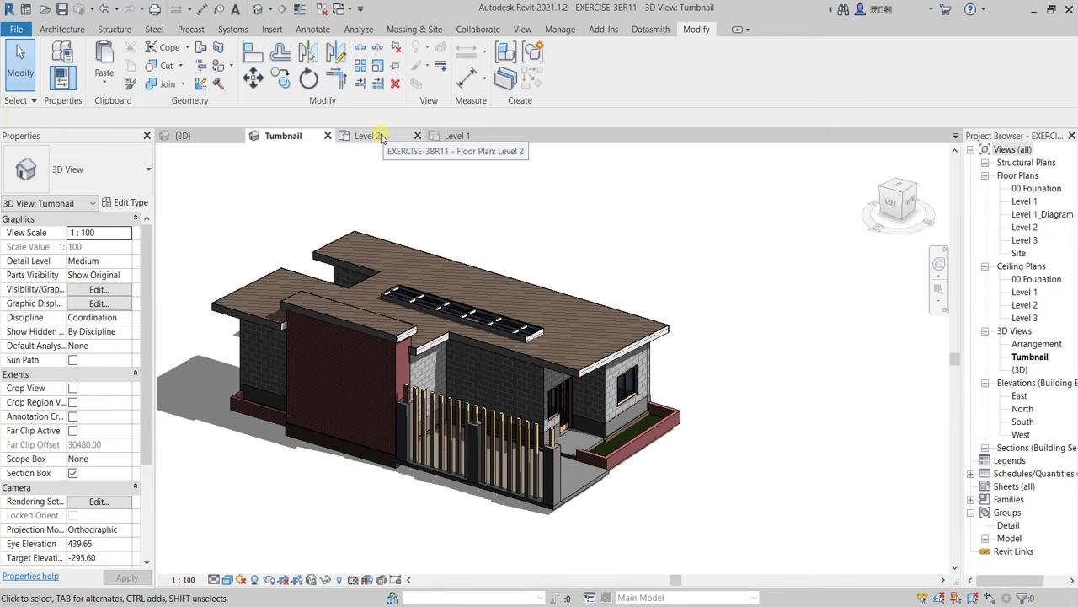
In the Level 1 plan, copy the rectangular column at grids A and 5 onto the column outline at grid B
left_click(457, 136)
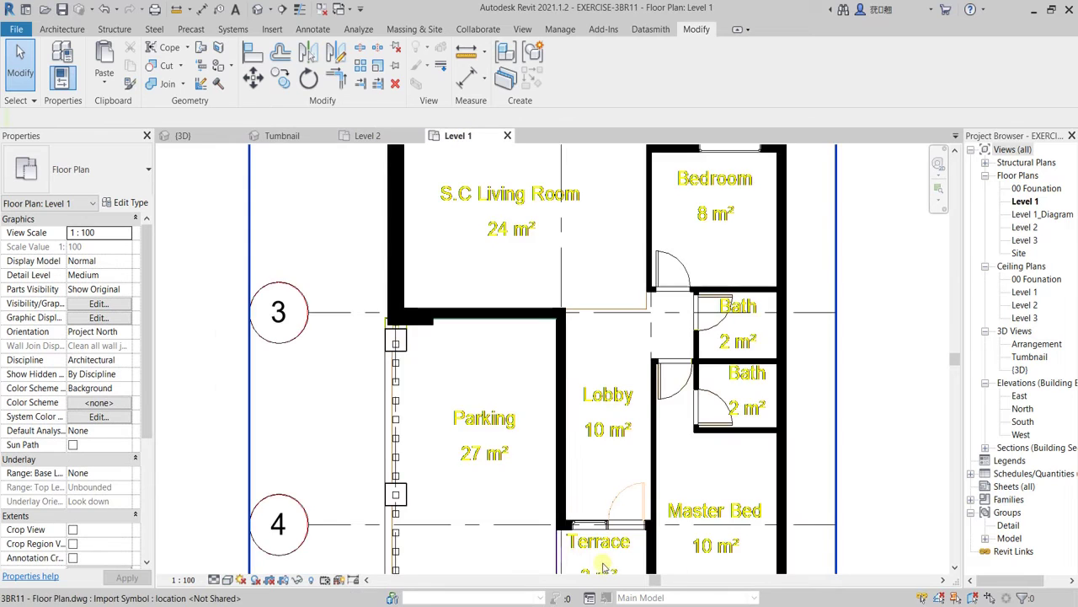
scroll(555, 492, "down", 3)
scroll(555, 491, "down", 3)
middle_click_drag(503, 408, 428, 273)
scroll(467, 359, "down", 1)
scroll(441, 461, "up", 4)
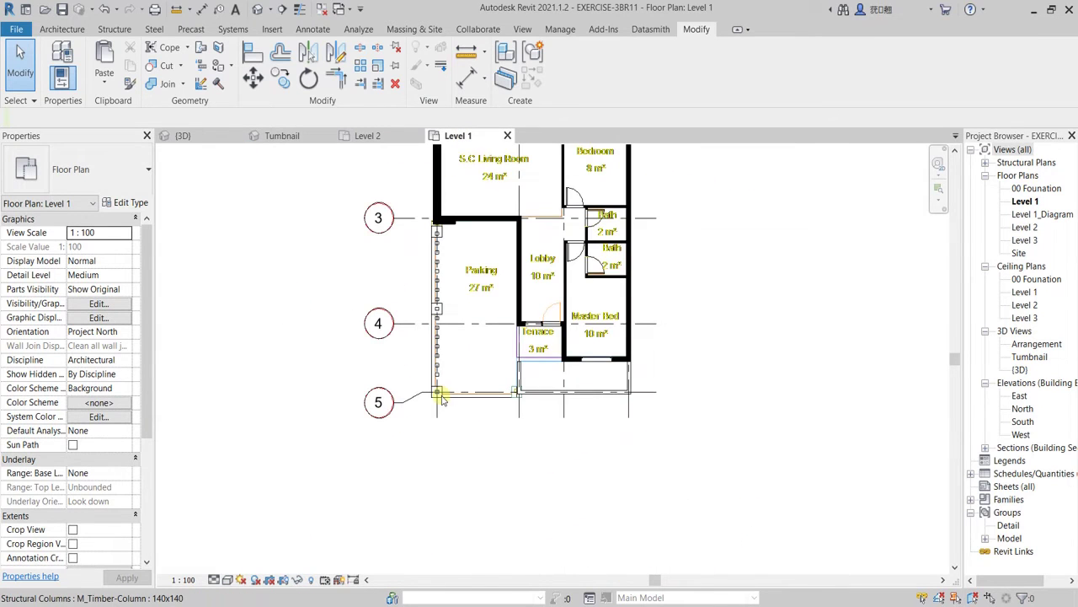
scroll(444, 398, "up", 3)
left_click(439, 394)
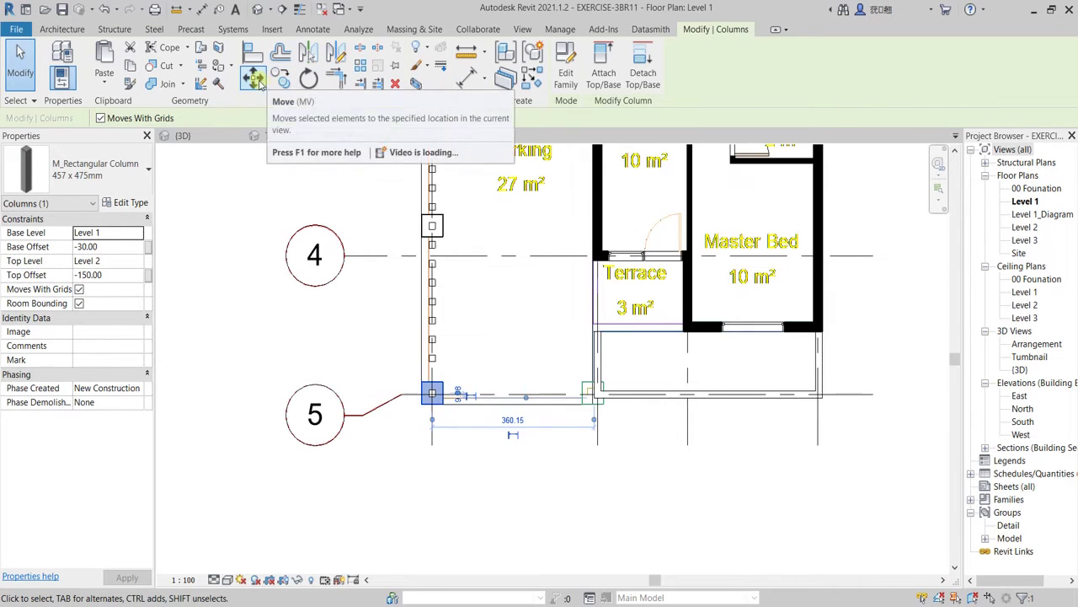
left_click(280, 77)
scroll(518, 394, "up", 2)
left_click(357, 397)
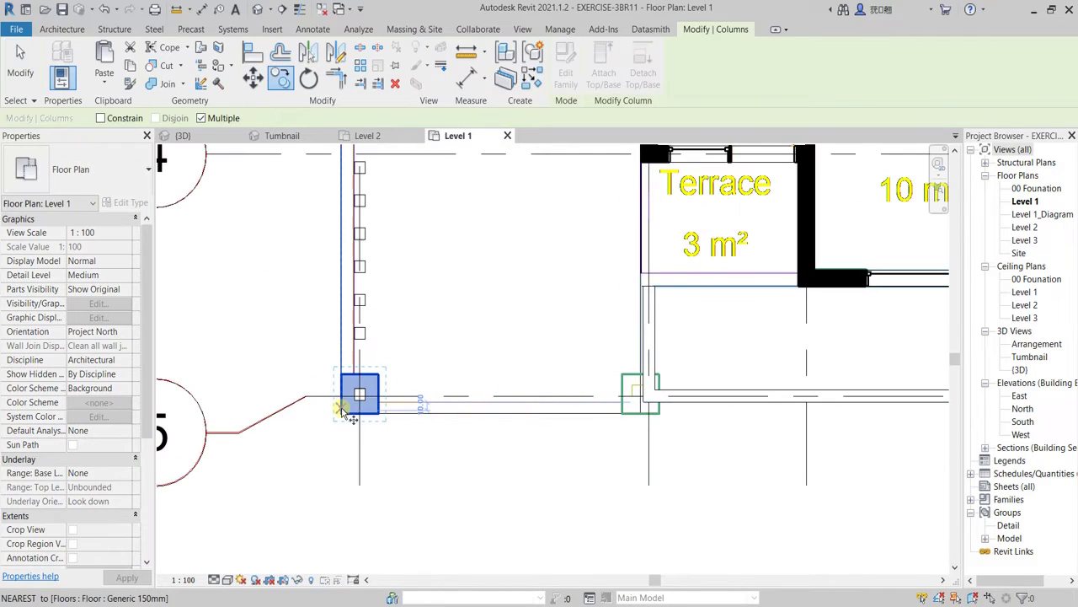
left_click(623, 412)
scroll(653, 442, "down", 1)
middle_click_drag(703, 445, 549, 473)
key("Escape")
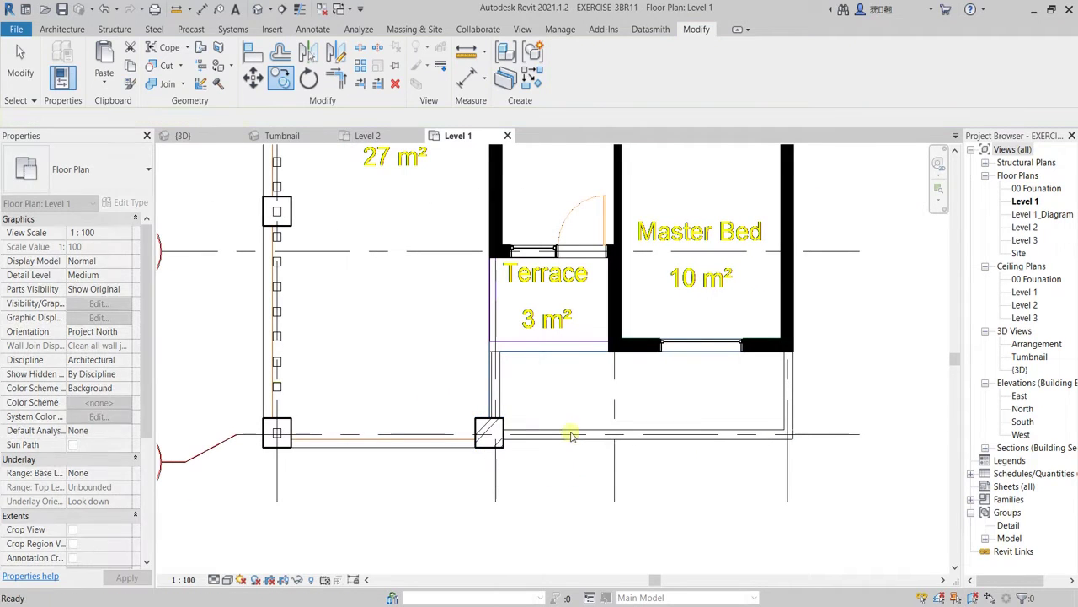
Pull the end of the 150 mm brick wall along grid 5 back out of the new column at grid B
left_click(623, 434)
scroll(498, 434, "up", 2)
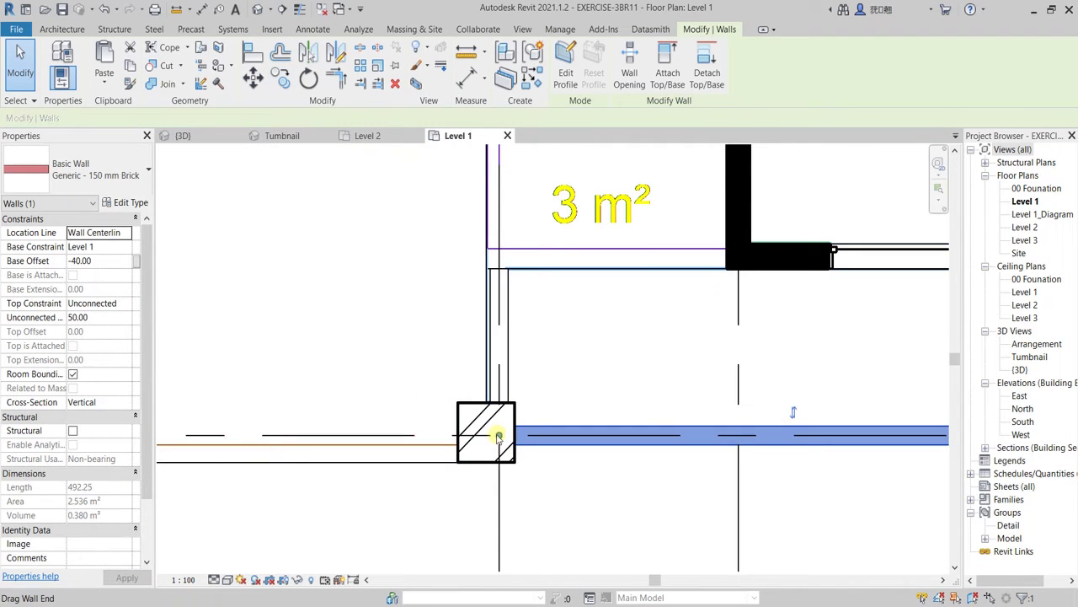
left_click_drag(500, 435, 574, 438)
left_click(618, 528)
Shorten the brick wall along grid B so that it ends at the upper face of the new column
left_click(507, 357)
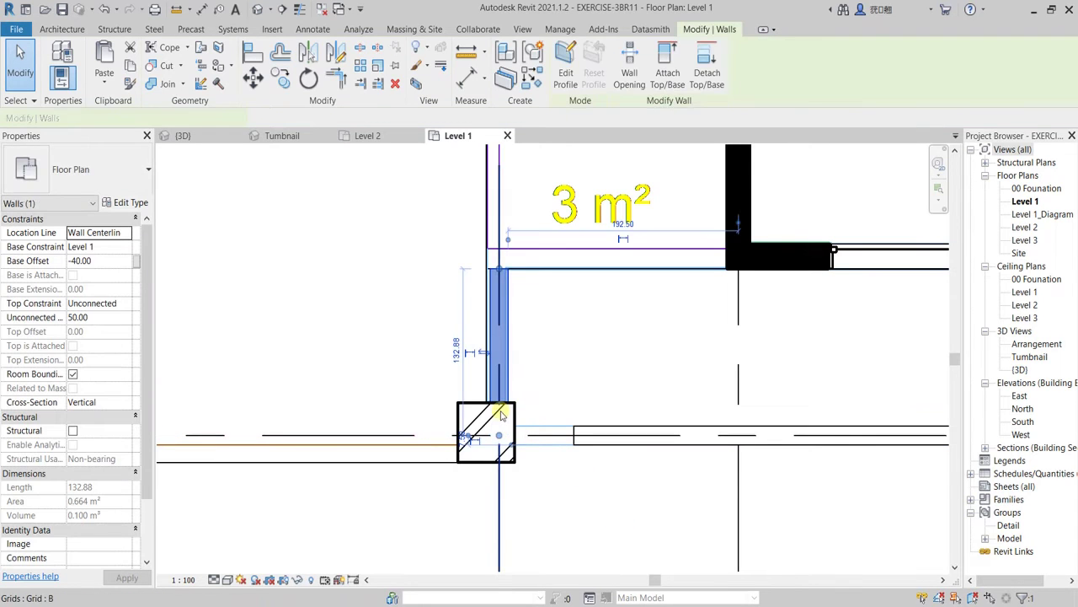
scroll(501, 417, "up", 2)
left_click_drag(496, 445, 497, 379)
left_click(585, 356)
Extend the end of the grid 5 brick wall back towards the face of the column at grid B
left_click(642, 434)
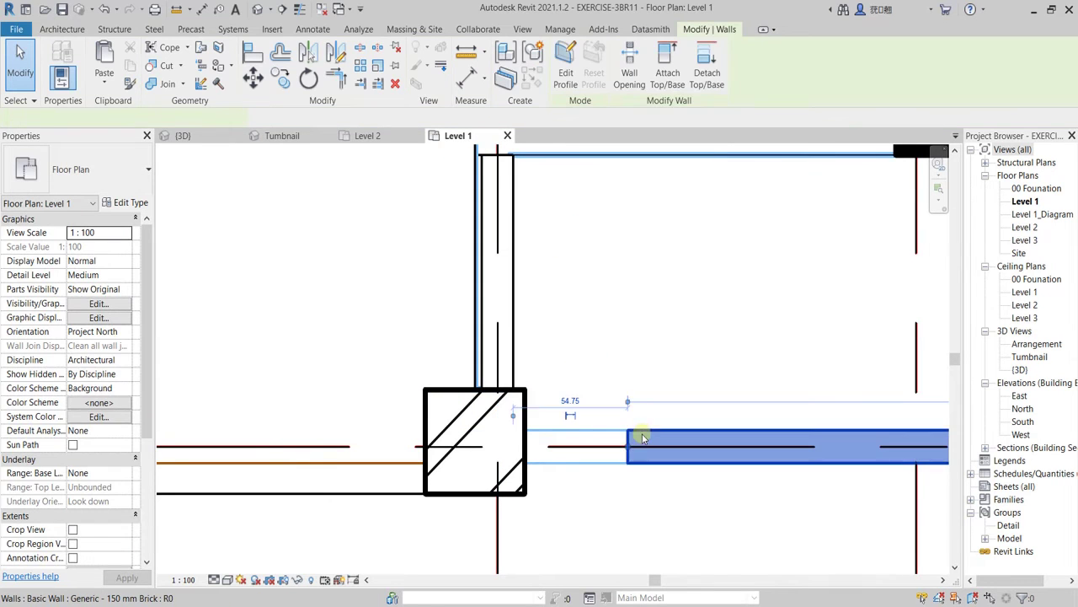
left_click_drag(628, 447, 544, 457)
left_click(373, 169)
Inspect the new corner column and its brick walls in the Tumbnail 3D view, and open the Level 2 plan
left_click(283, 136)
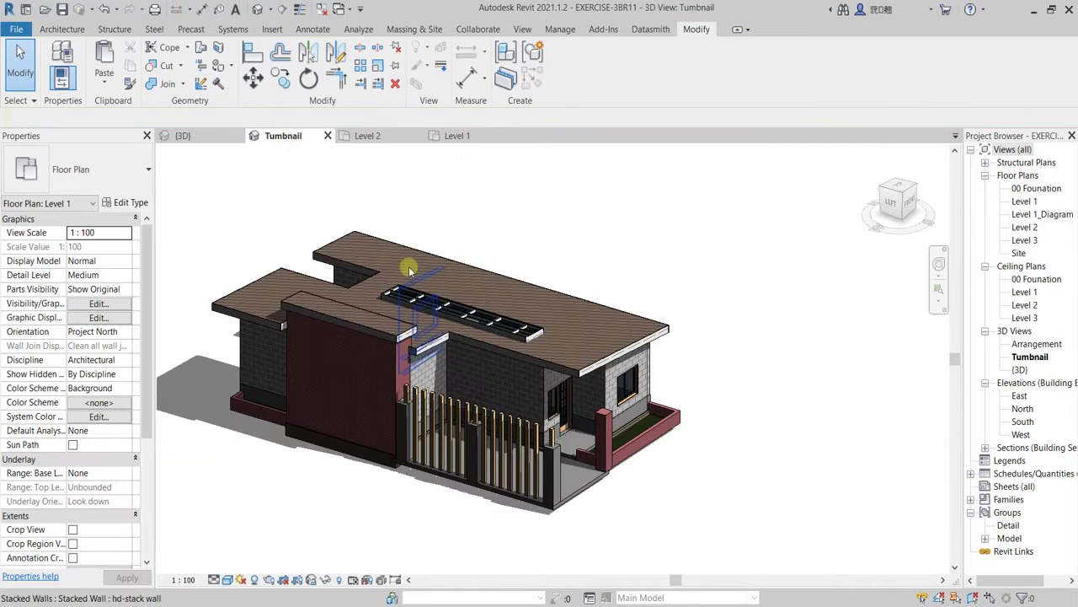
scroll(481, 429, "down", 2)
mouse_move(525, 466)
middle_mouse_down("shift")
mouse_move(541, 470)
mouse_move(506, 468)
mouse_move(543, 476)
middle_mouse_up("shift")
scroll(543, 476, "up", 4)
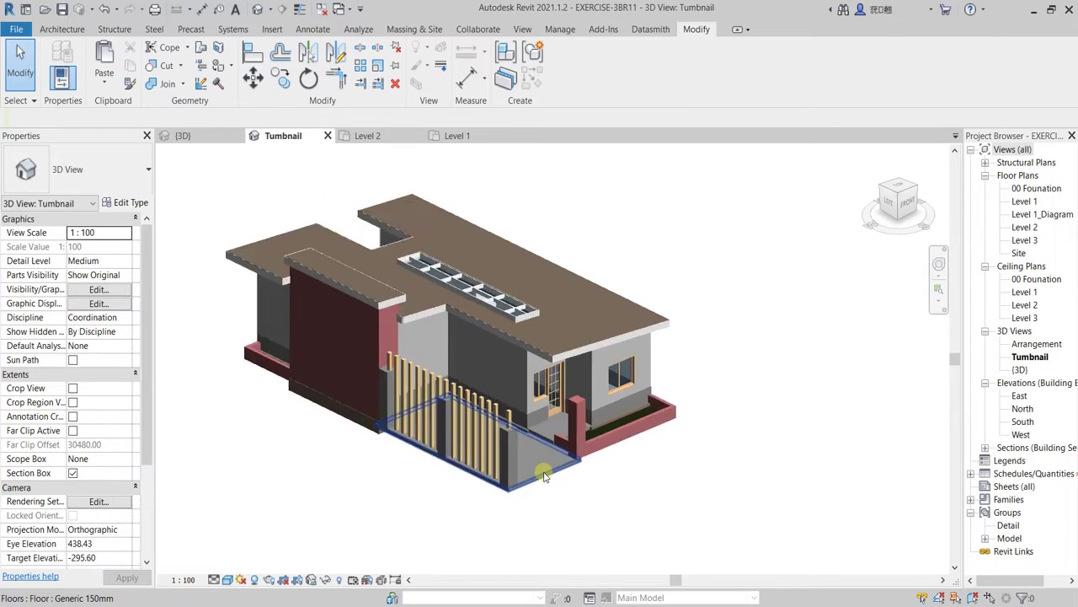
scroll(541, 497, "up", 2)
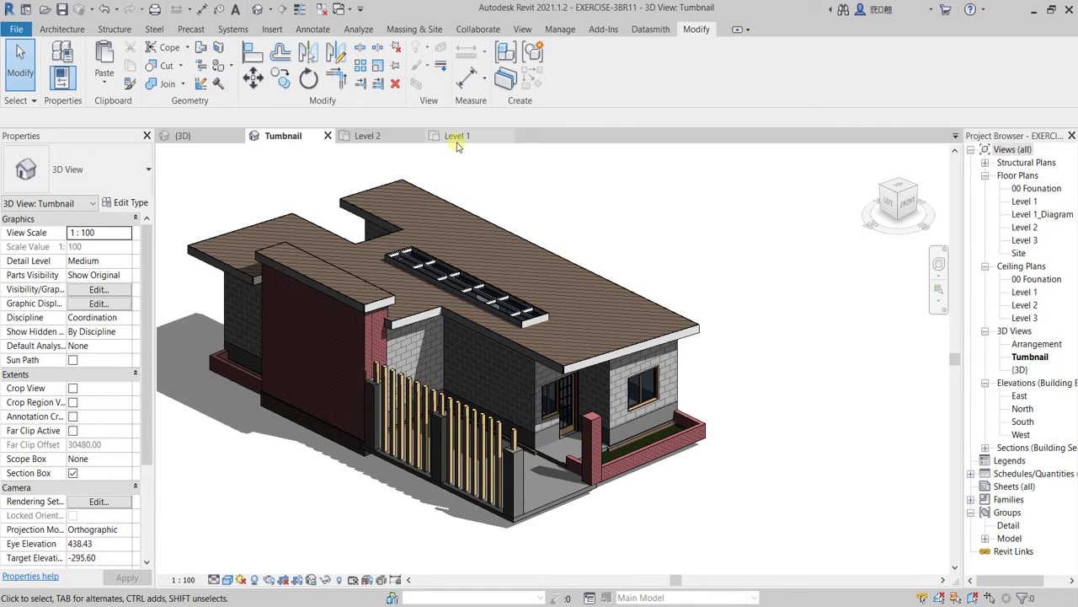
left_click(376, 136)
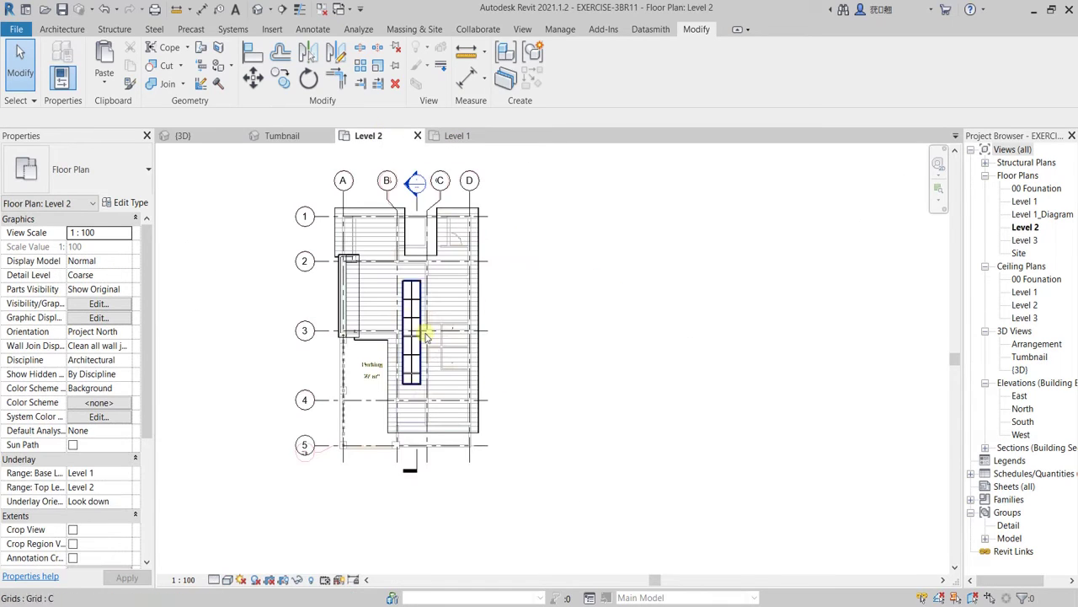
Sketch a rectangular roof footprint over the parking area, from the wall corner near grids A-3 to the outer corner of column B-5
scroll(426, 335, "up", 3)
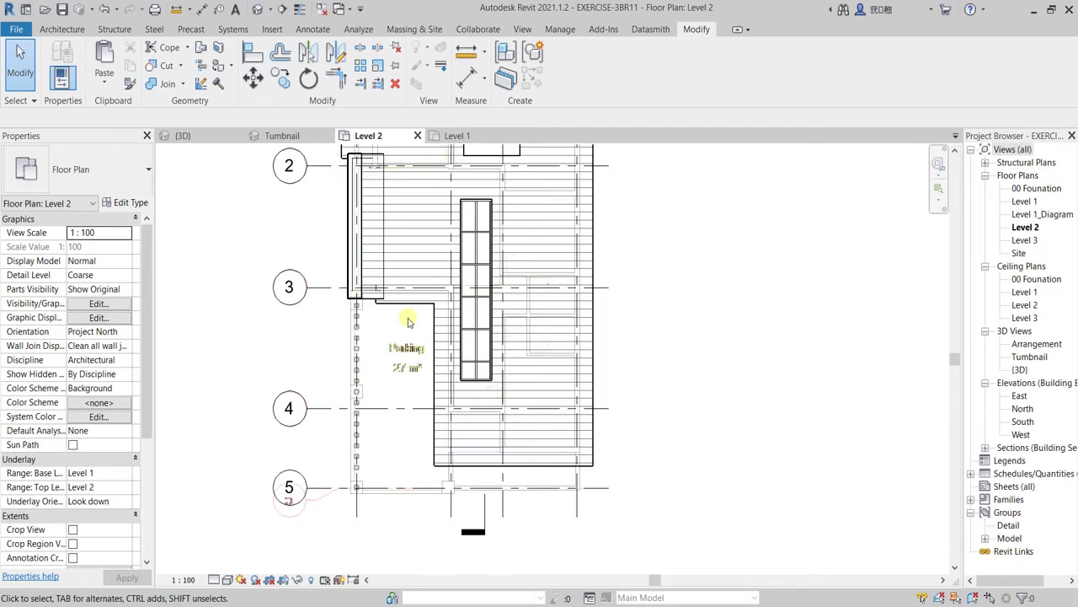
scroll(408, 322, "down", 2)
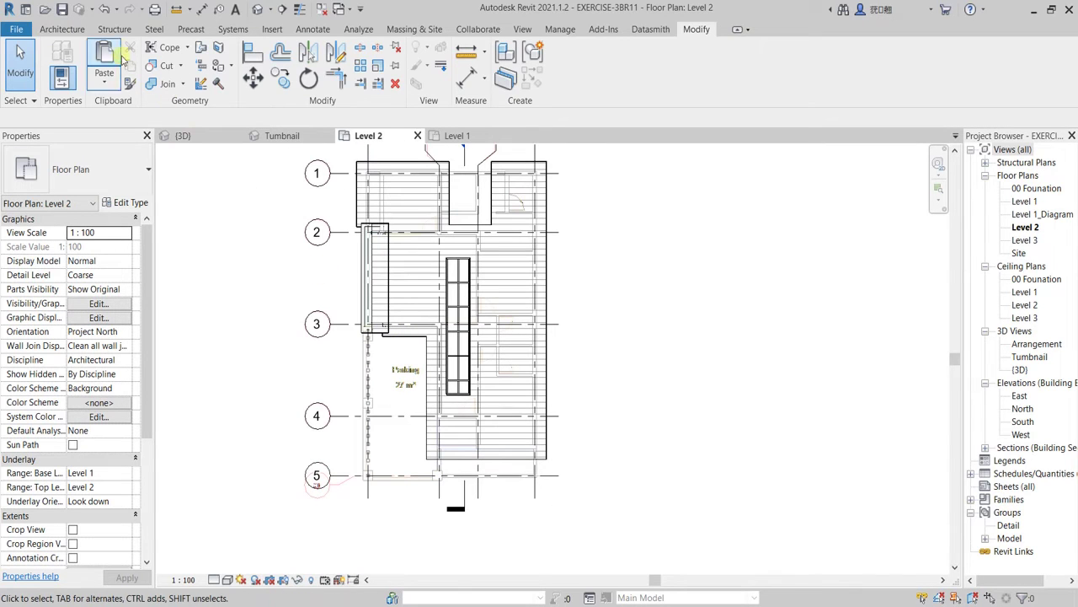
left_click(68, 30)
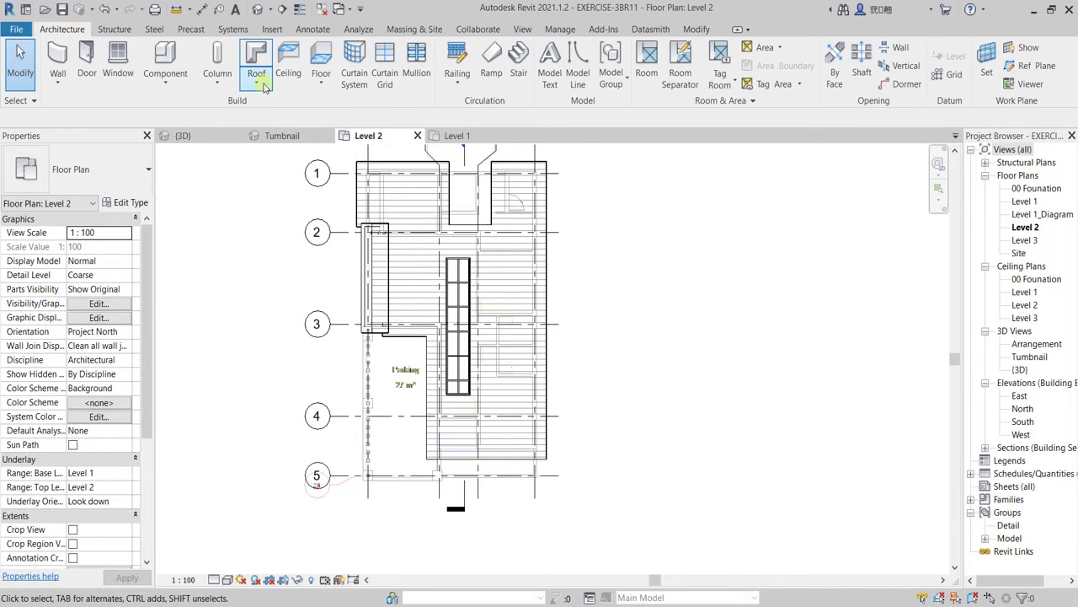
left_click(253, 58)
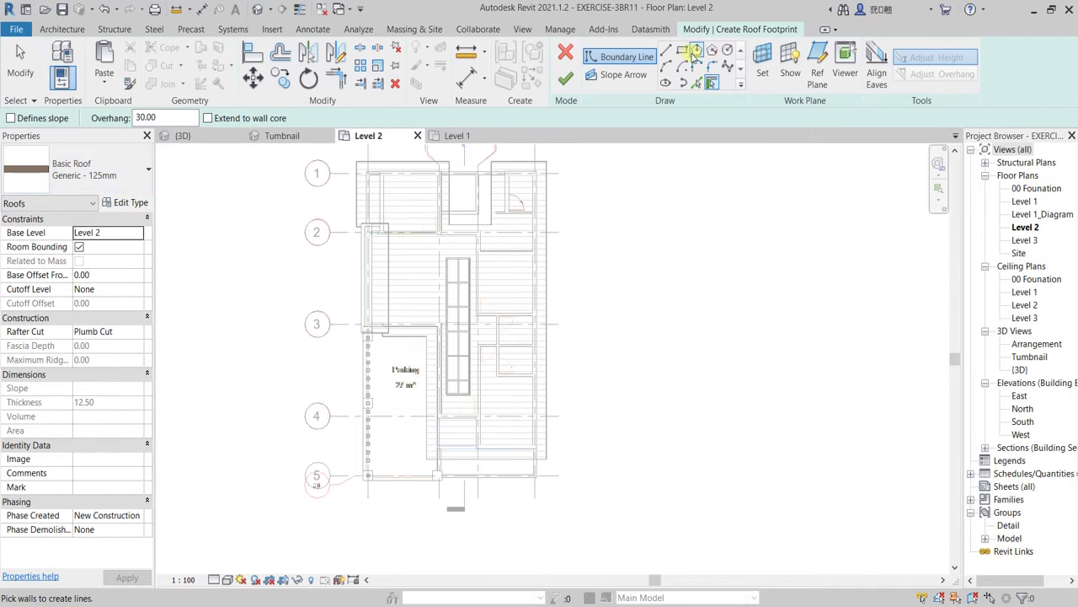
left_click(682, 52)
scroll(396, 360, "up", 3)
middle_click_drag(394, 362, 403, 303)
scroll(385, 292, "up", 2)
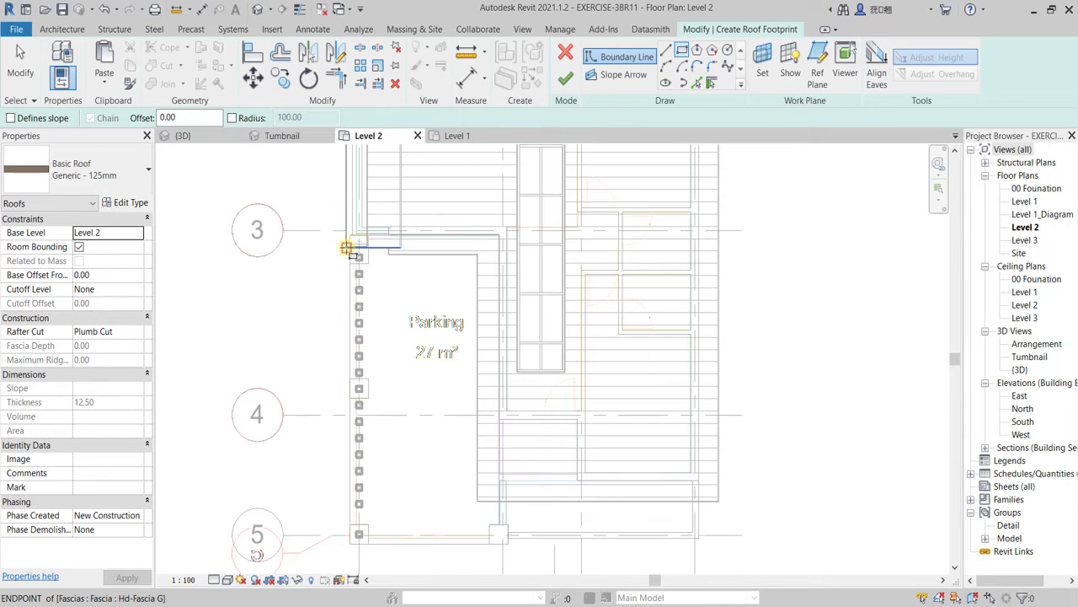
scroll(350, 252, "up", 2)
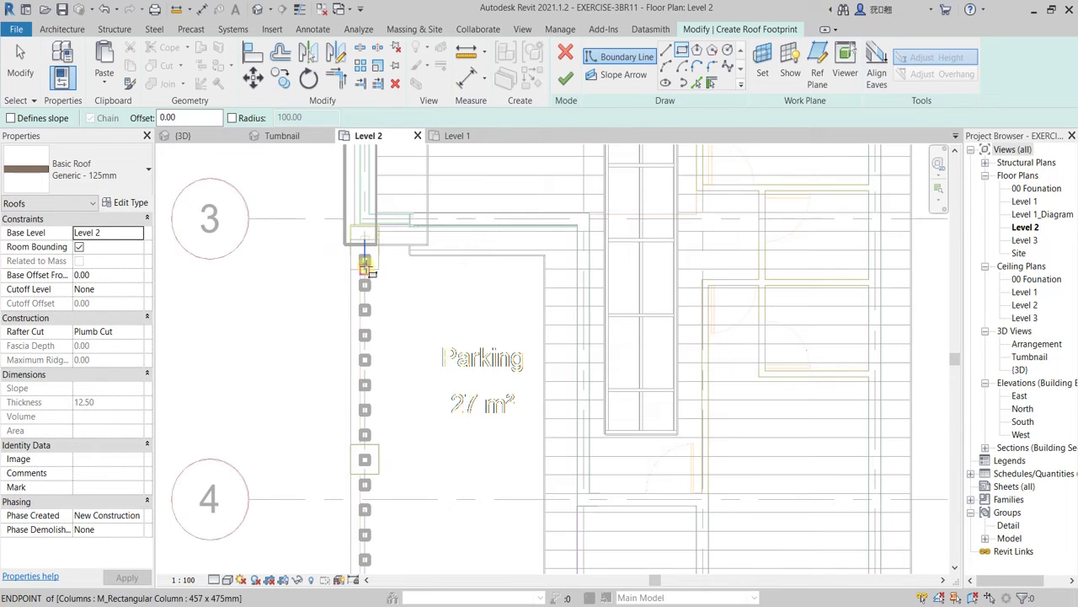
left_click(346, 224)
scroll(450, 362, "down", 2)
middle_click_drag(474, 411, 441, 241)
scroll(465, 338, "up", 2)
scroll(464, 341, "up", 1)
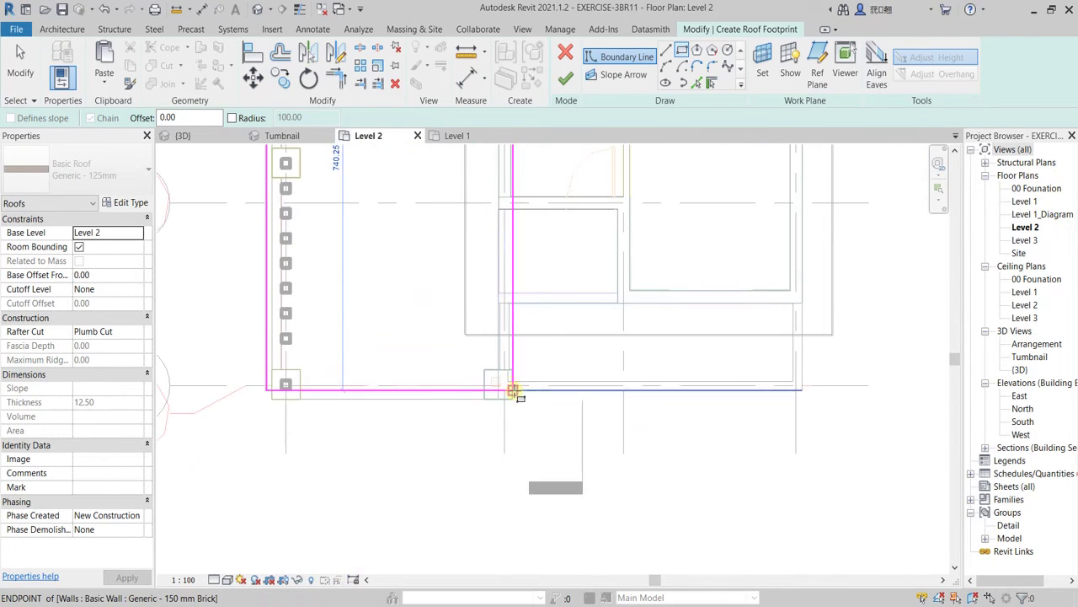
left_click(513, 398)
left_click(513, 398)
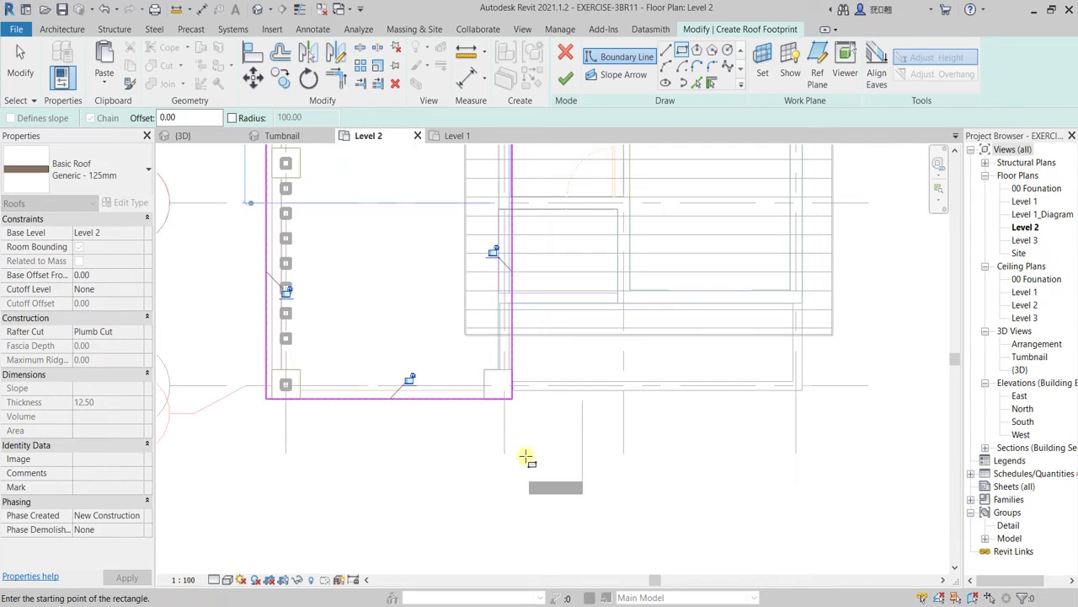
Finish the Generic - 125mm parking roof and set its base offset to -110 in the Tumbnail 3D view
scroll(396, 433, "down", 1)
middle_click_drag(385, 446, 422, 437)
scroll(348, 342, "up", 1)
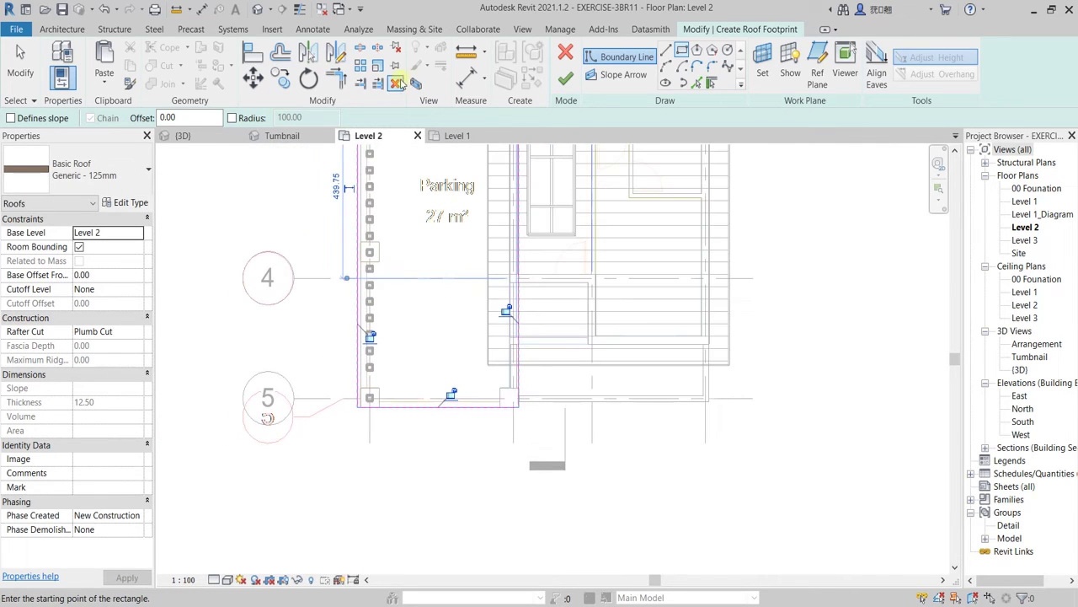
left_click(562, 82)
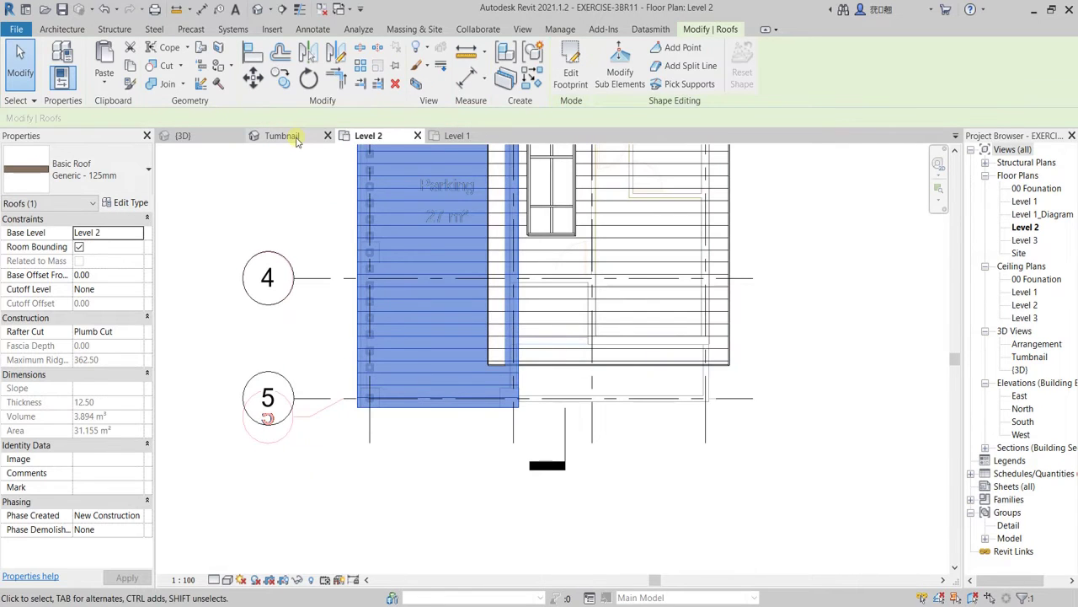
left_click(295, 139)
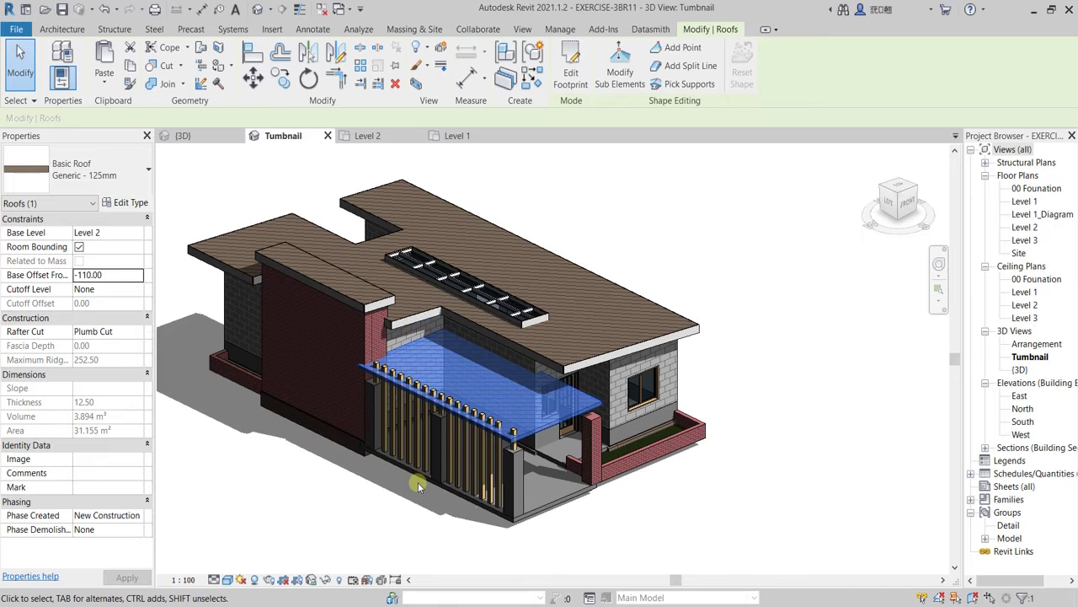
scroll(421, 490, "down", 2)
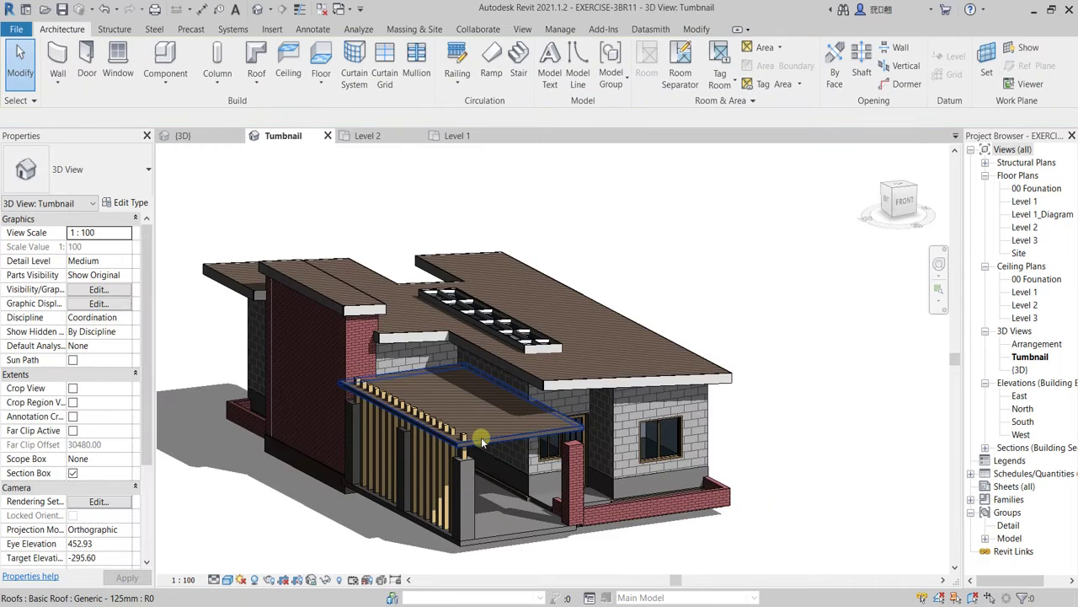
Select all 140x140 timber columns in the entire project and set their top offset to -110
scroll(483, 442, "up", 3)
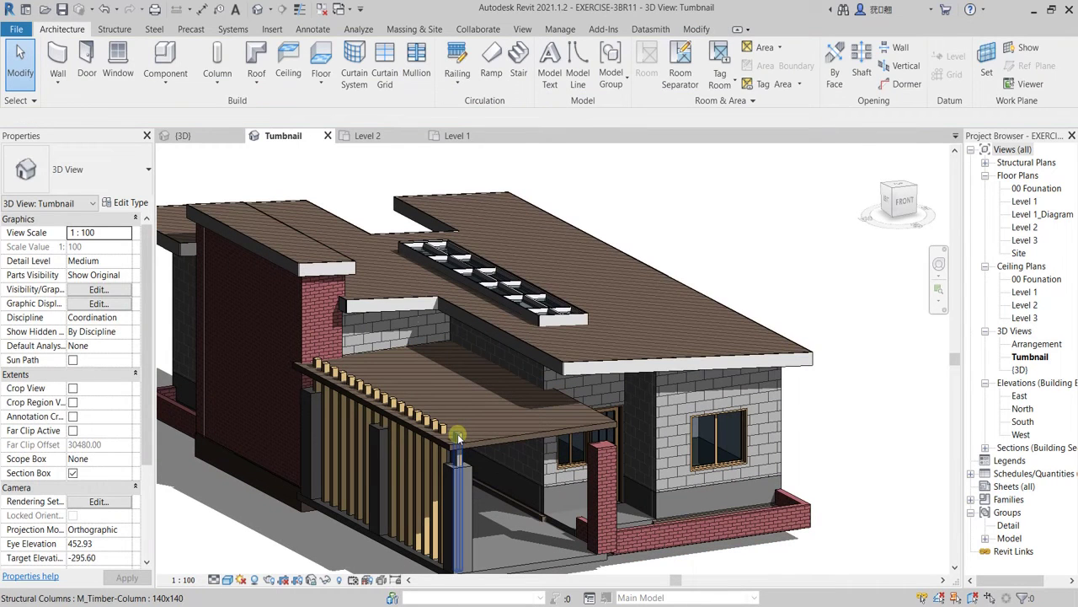
left_click(457, 437)
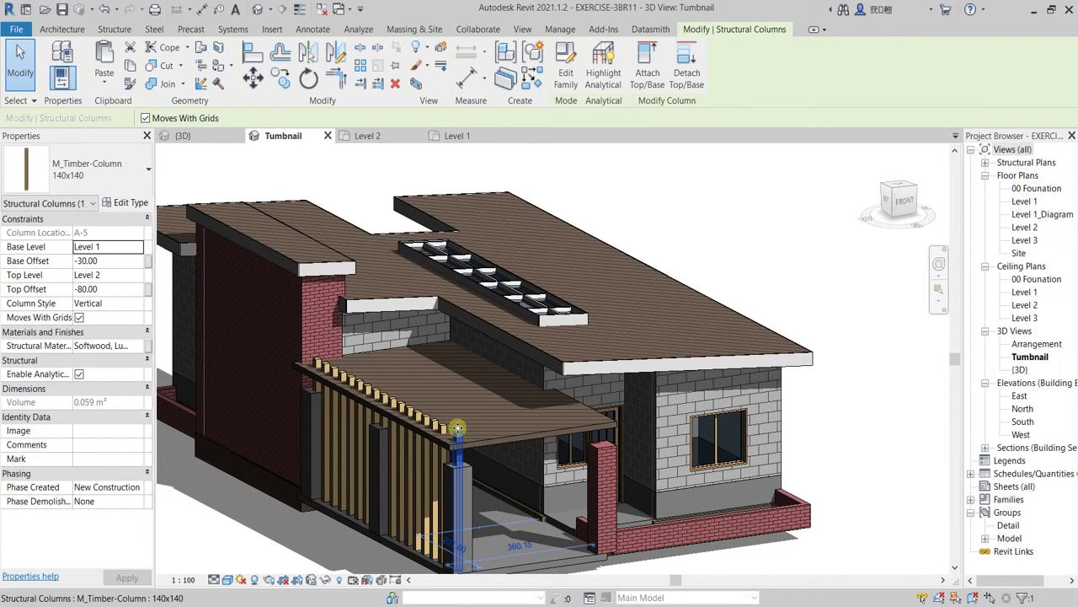
right_click(664, 198)
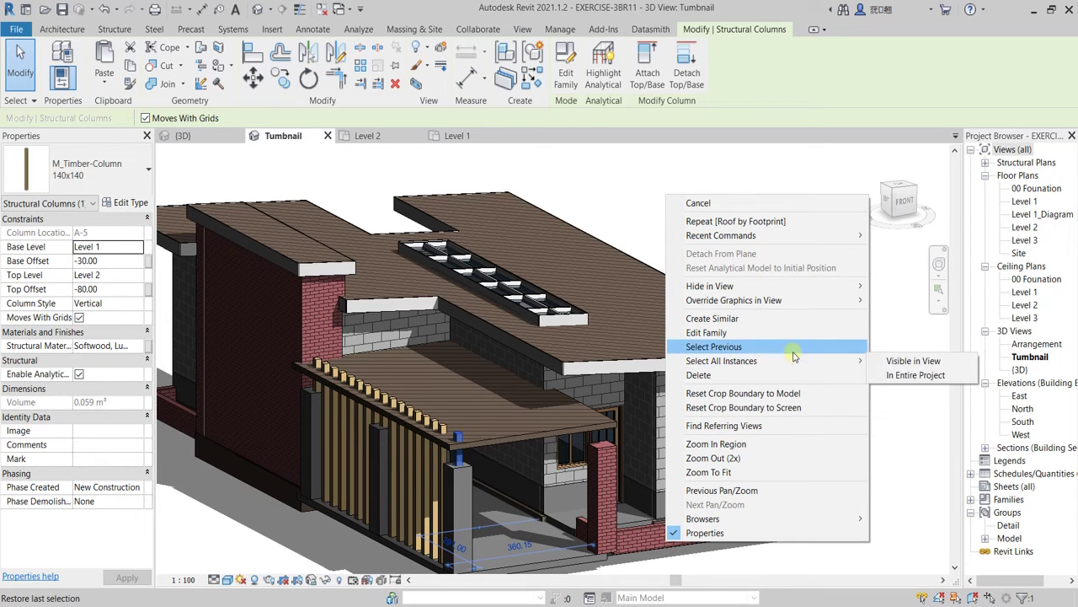
left_click(903, 376)
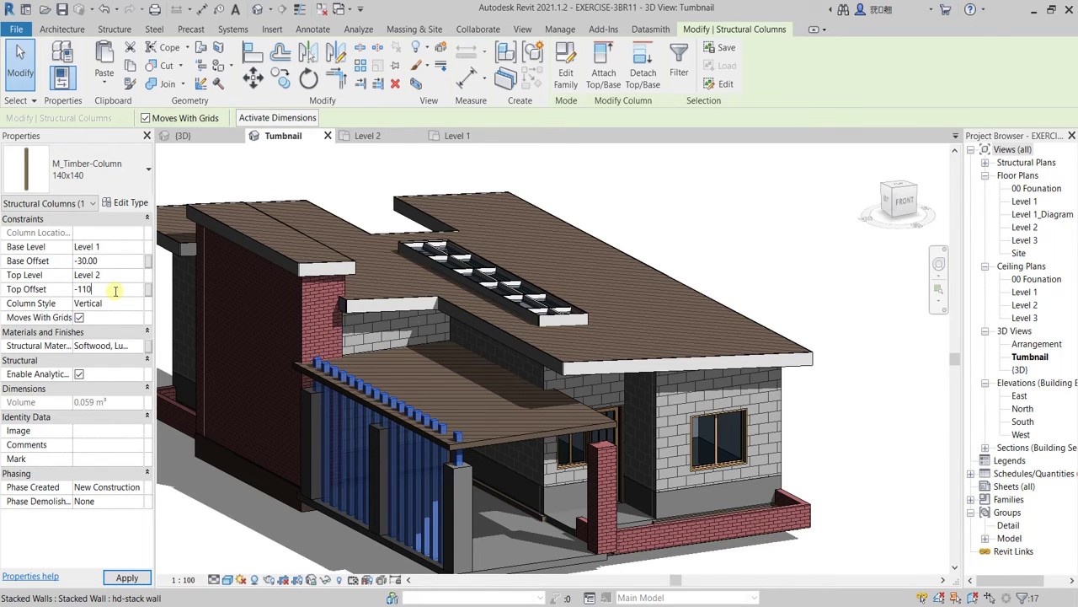
scroll(361, 373, "down", 2)
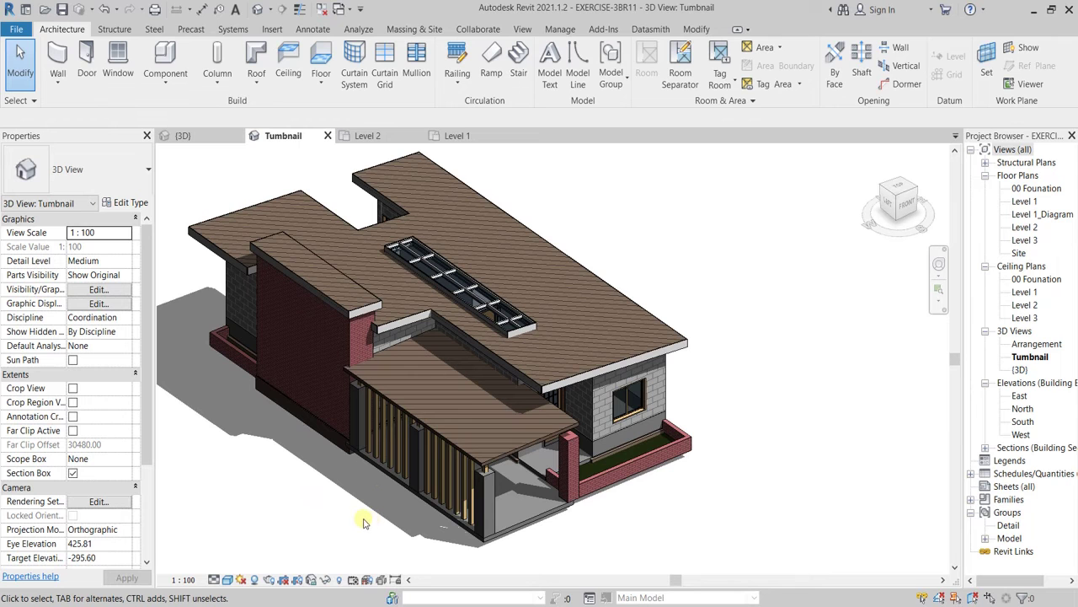
Examine the fascia and sloped-glazing skylight of the parking roof in the 3BR11 reference model's 3D view
left_click(213, 138)
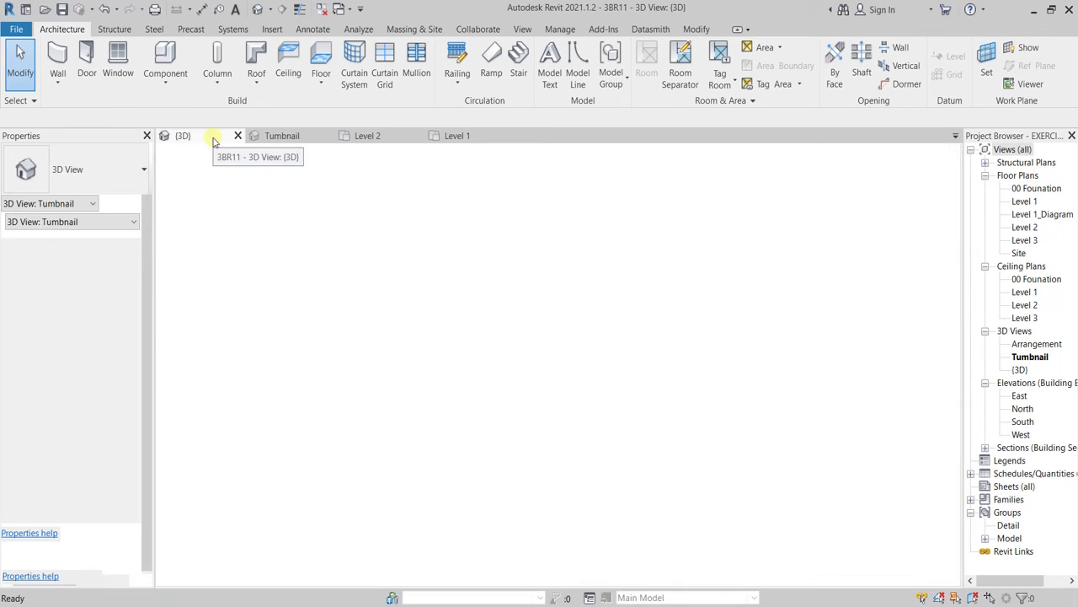
scroll(462, 435, "up", 3)
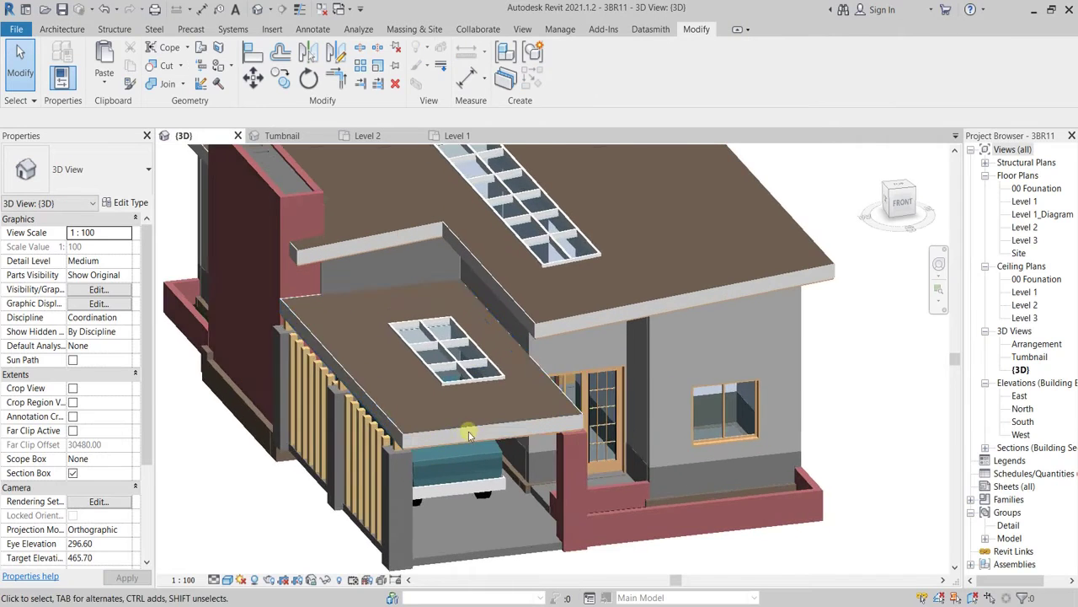
left_click(463, 435)
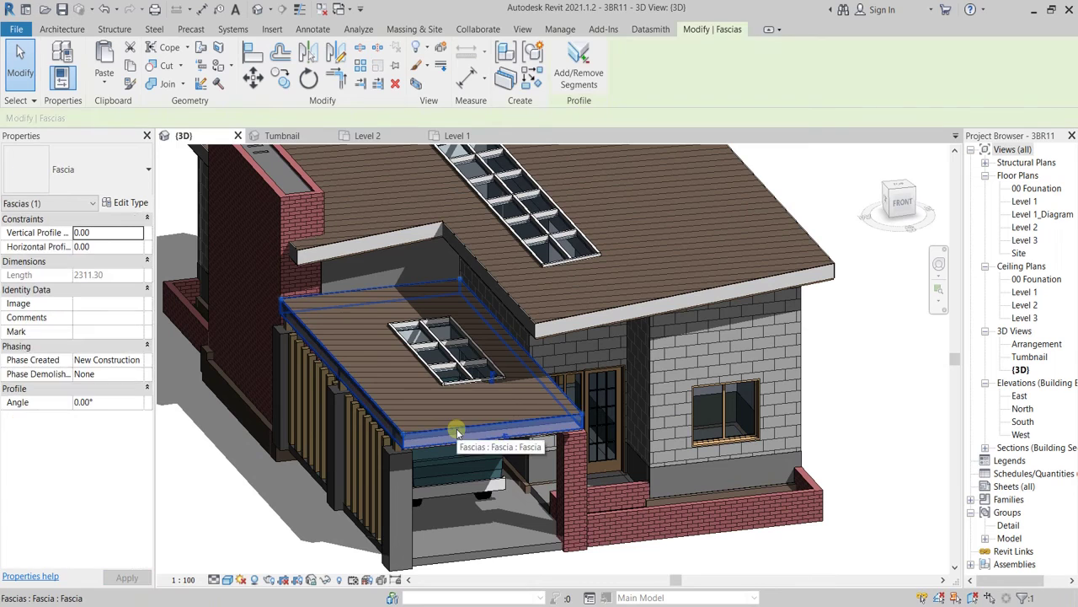
left_click(272, 526)
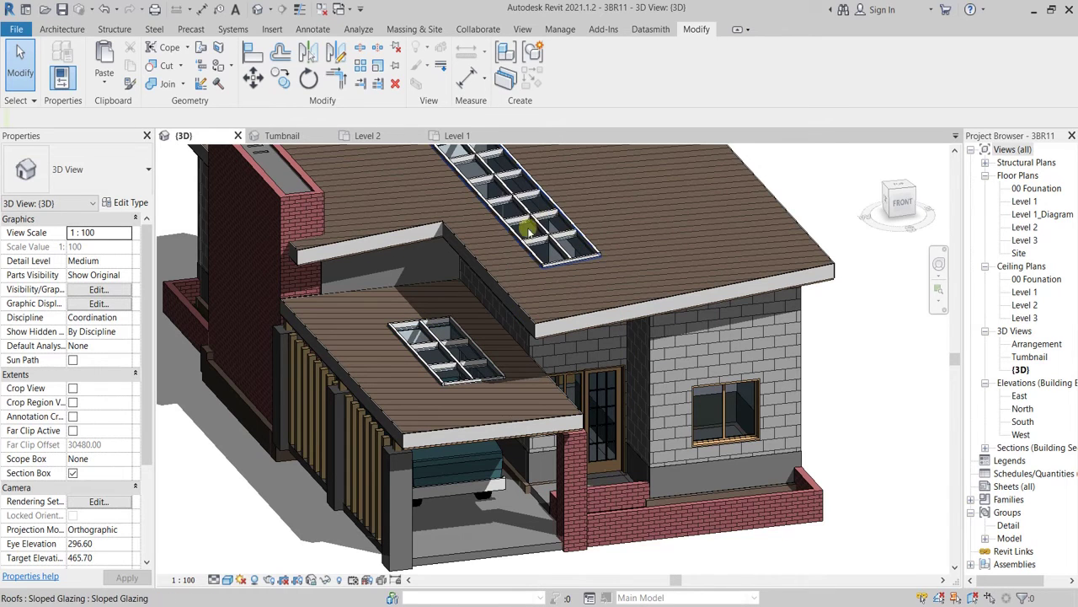
scroll(467, 337, "down", 2)
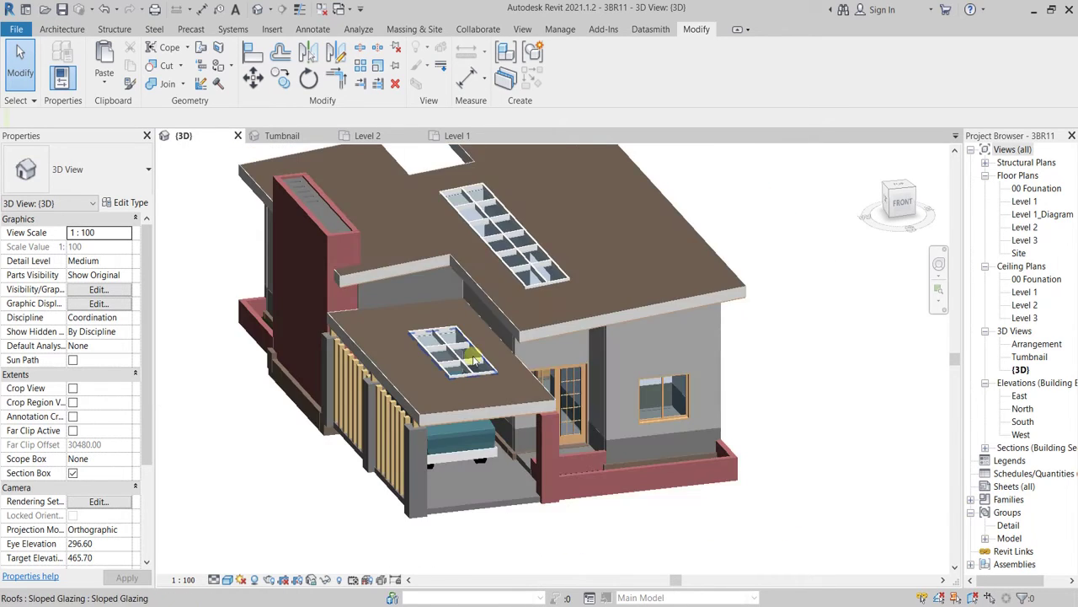
middle_click_drag(475, 325, 481, 361, "shift")
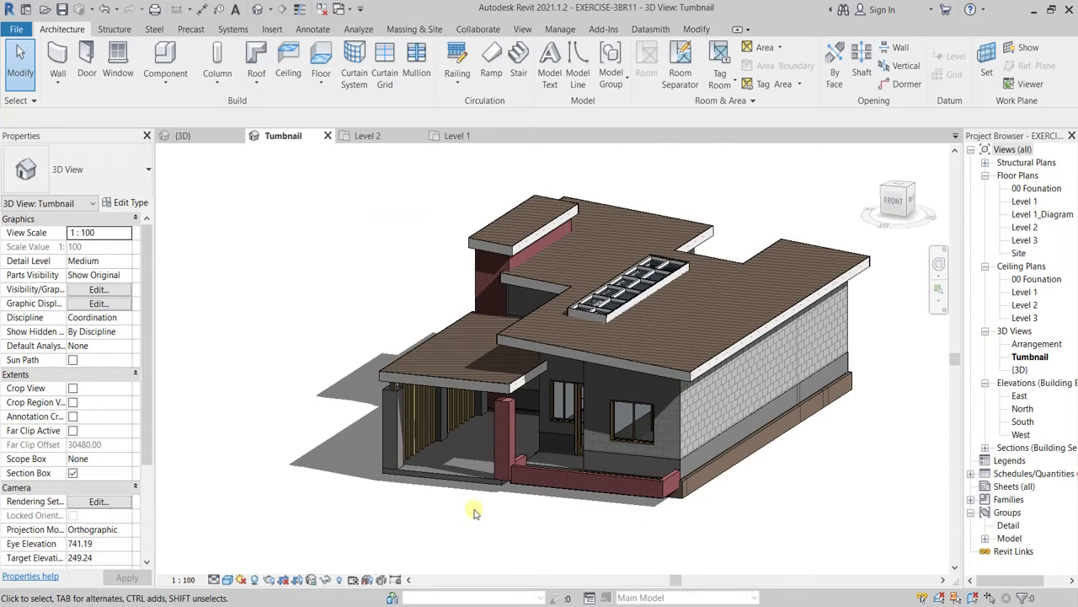
Create a vertical opening in the parking roof, sketching its boundary in the Level 2 plan as a rectangle about 120 by 340
middle_click_drag(463, 433, 587, 547, "shift")
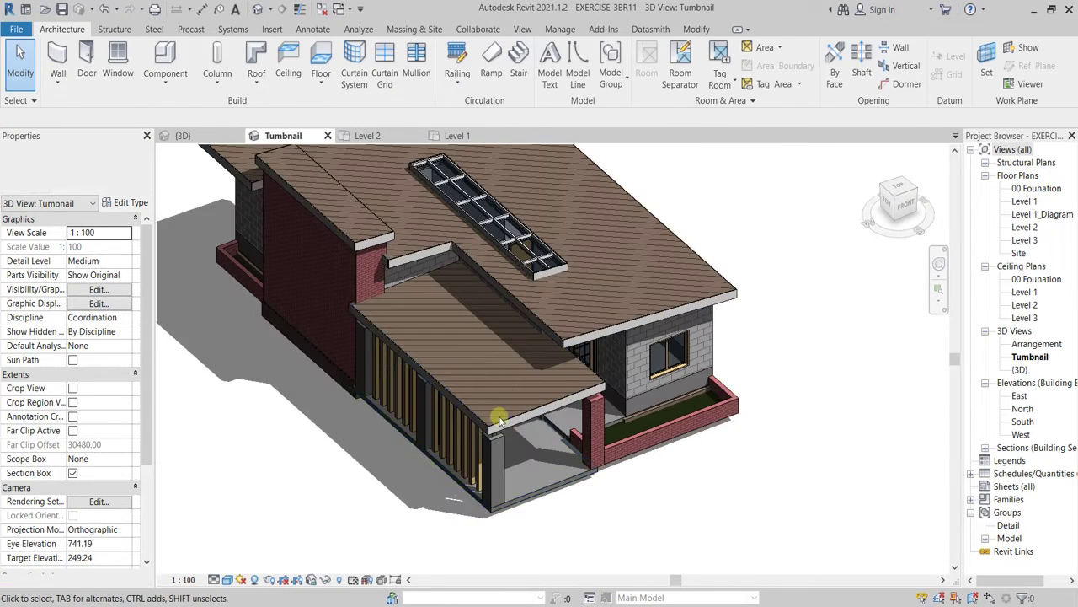
middle_click_drag(507, 428, 555, 465)
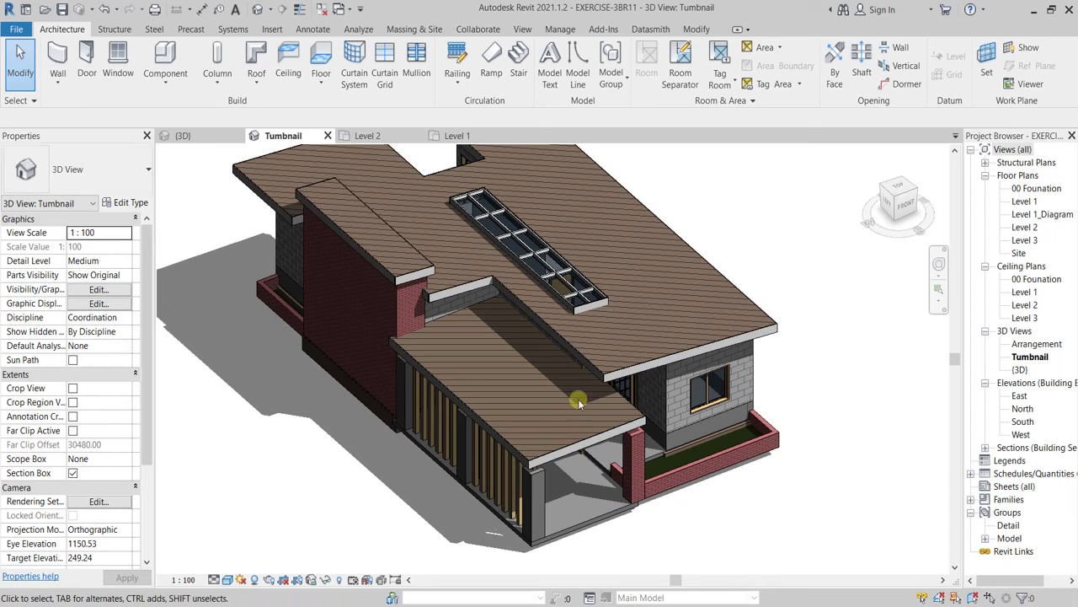
left_click(911, 69)
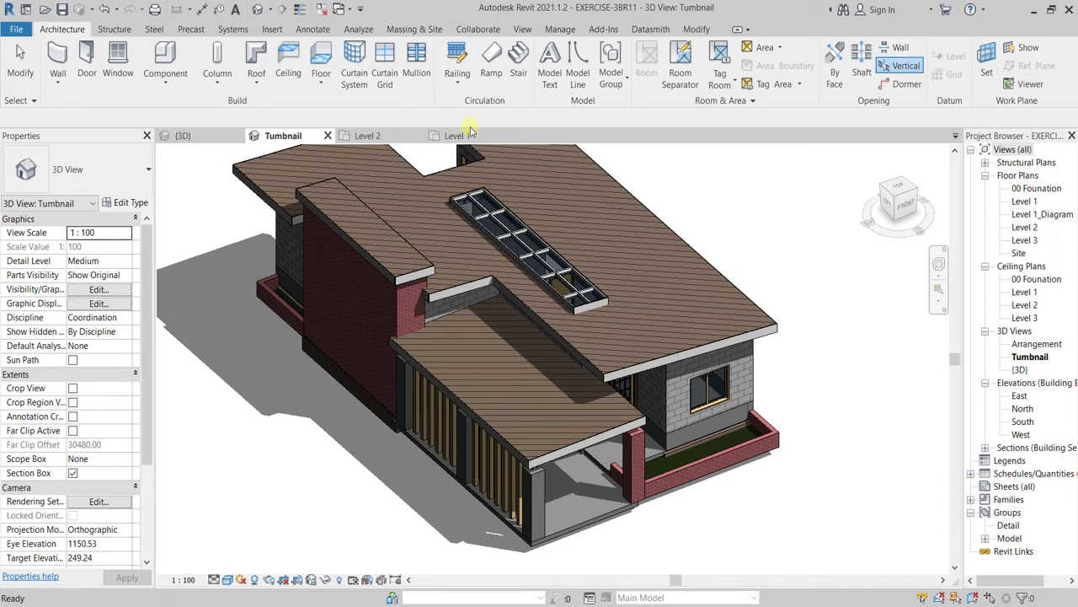
left_click(627, 405)
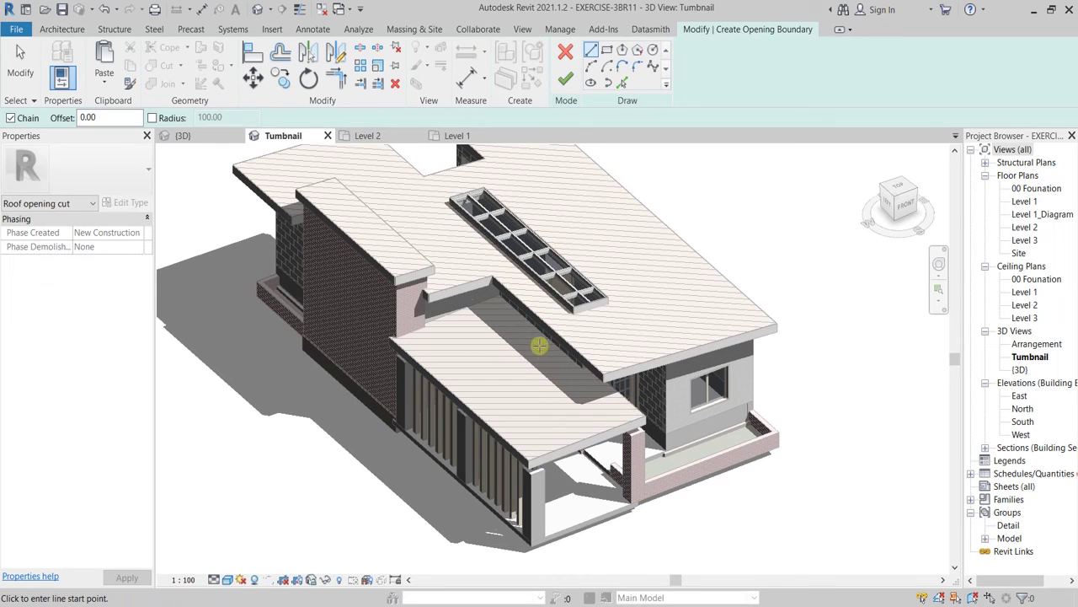
scroll(510, 337, "up", 2)
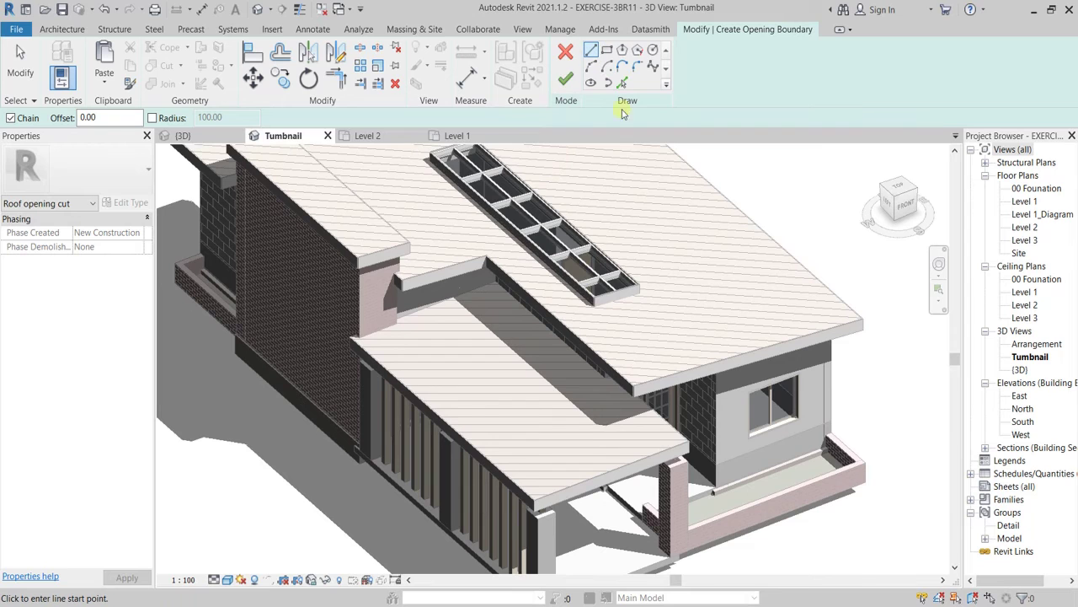
left_click(382, 136)
scroll(397, 291, "down", 2)
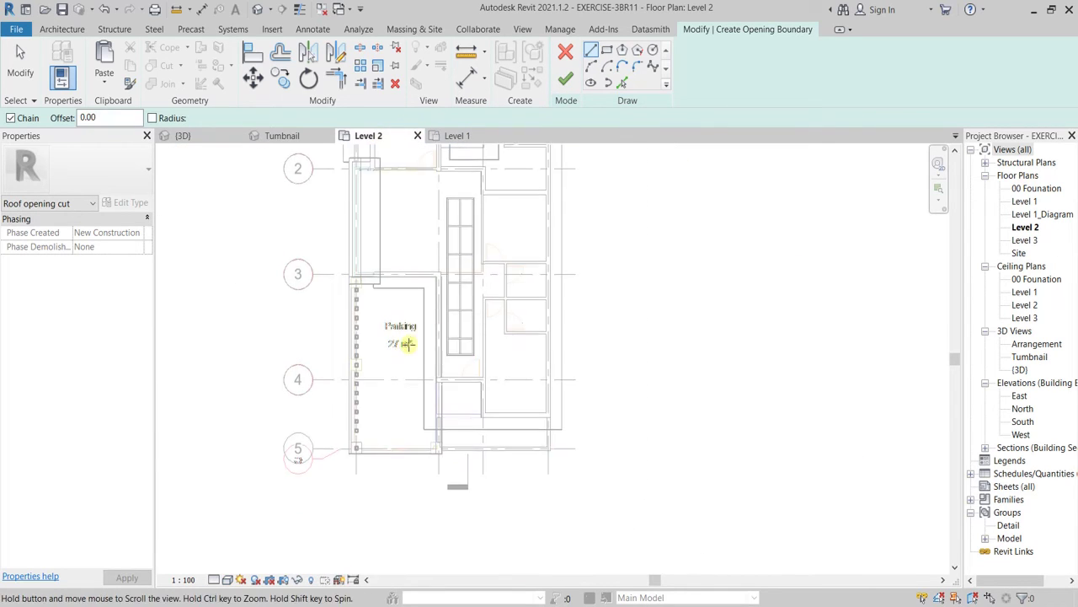
middle_click_drag(410, 337, 438, 285)
left_click(608, 50)
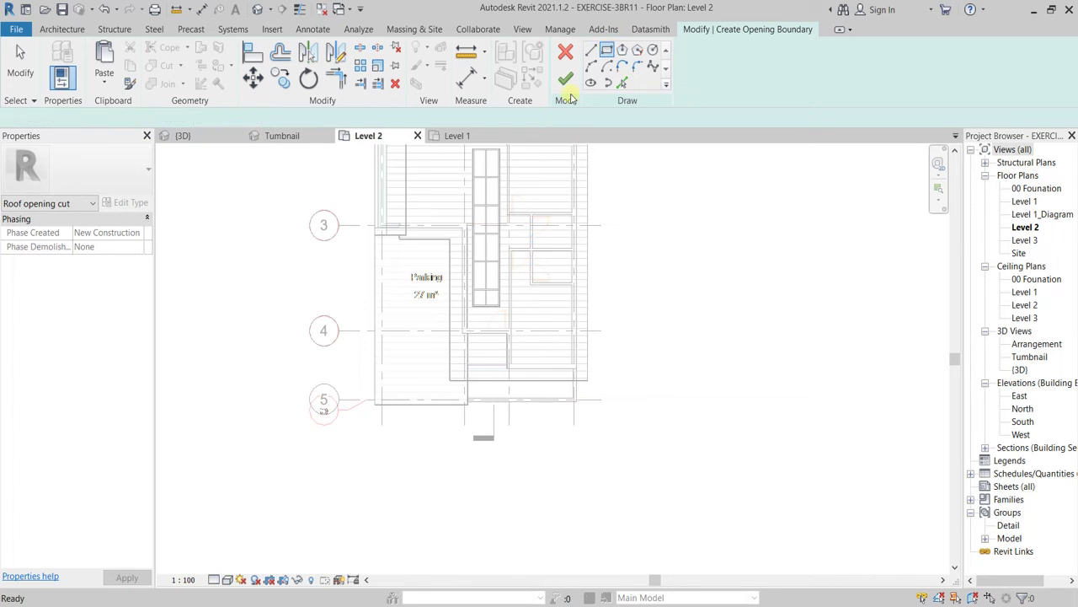
scroll(403, 300, "up", 2)
middle_click_drag(423, 293, 413, 251)
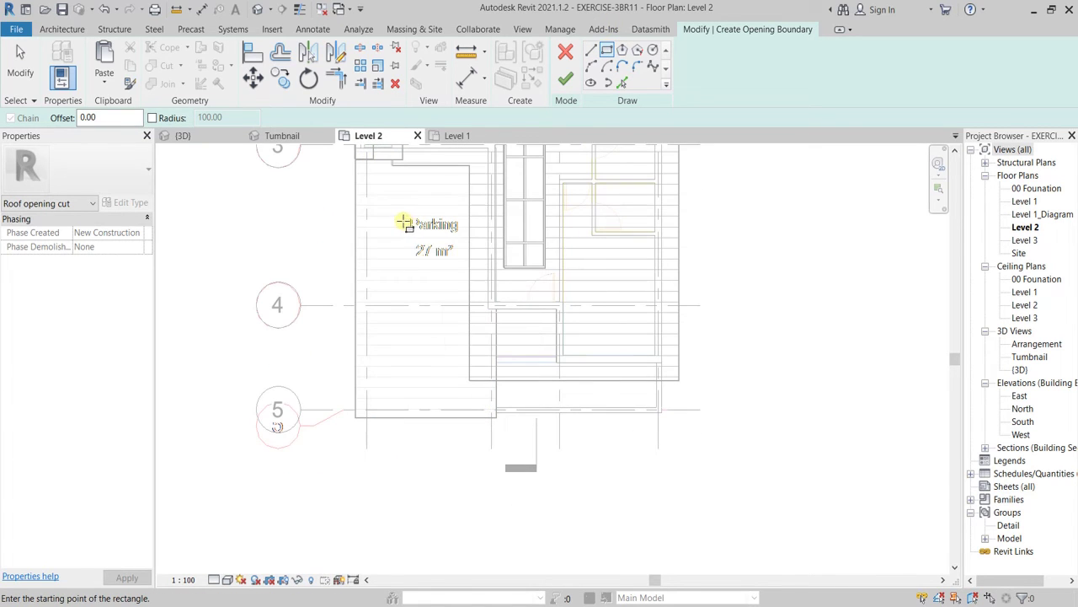
left_click(400, 222)
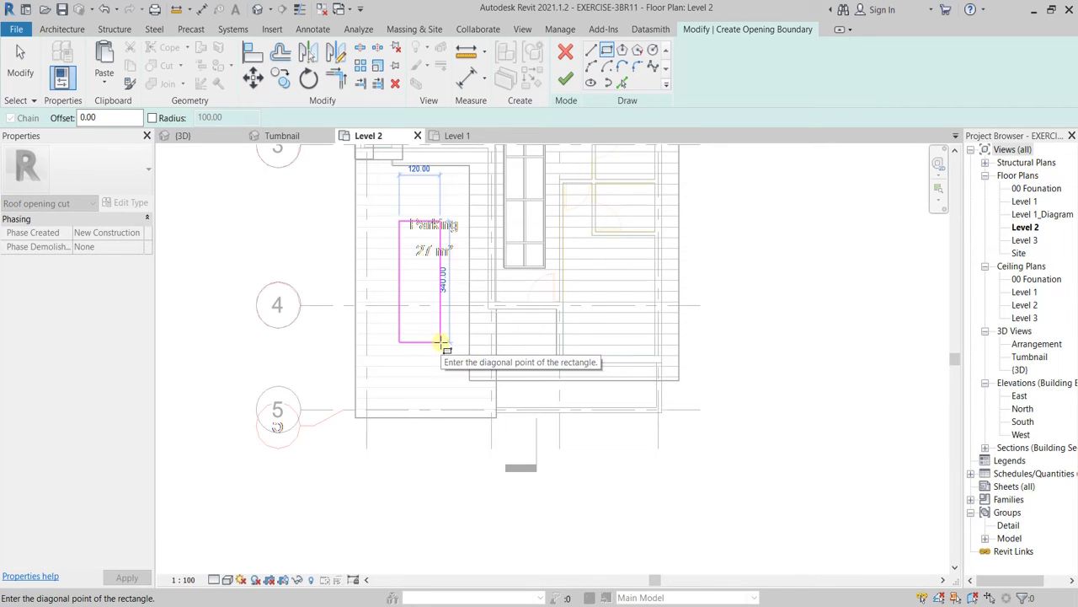
left_click(441, 342)
Finish the parking roof opening and show it in the Tumbnail 3D view
scroll(464, 285, "down", 2)
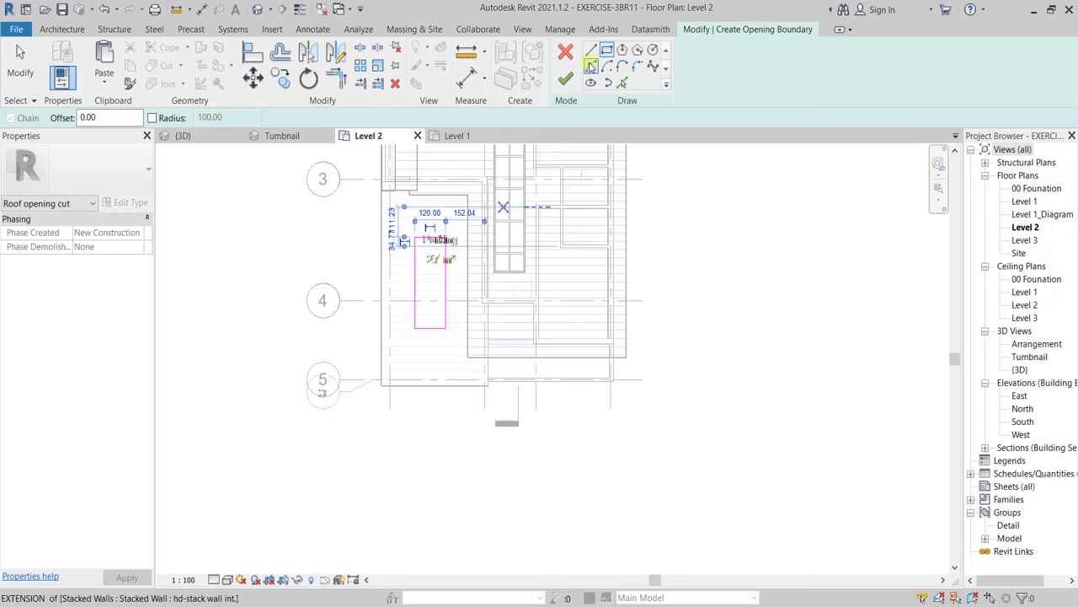
left_click(566, 78)
scroll(489, 265, "down", 2)
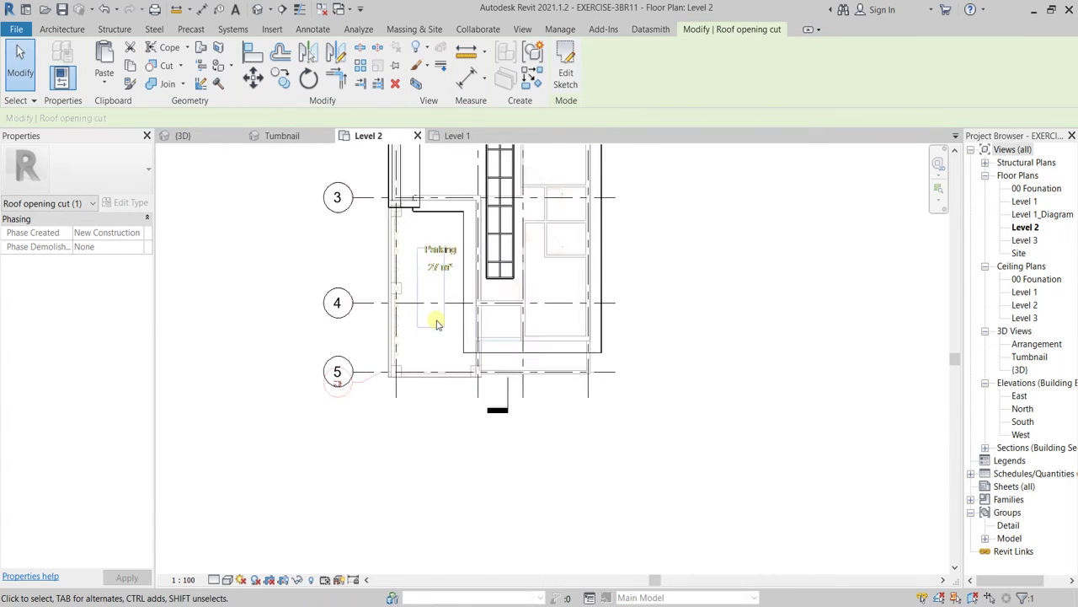
left_click(286, 138)
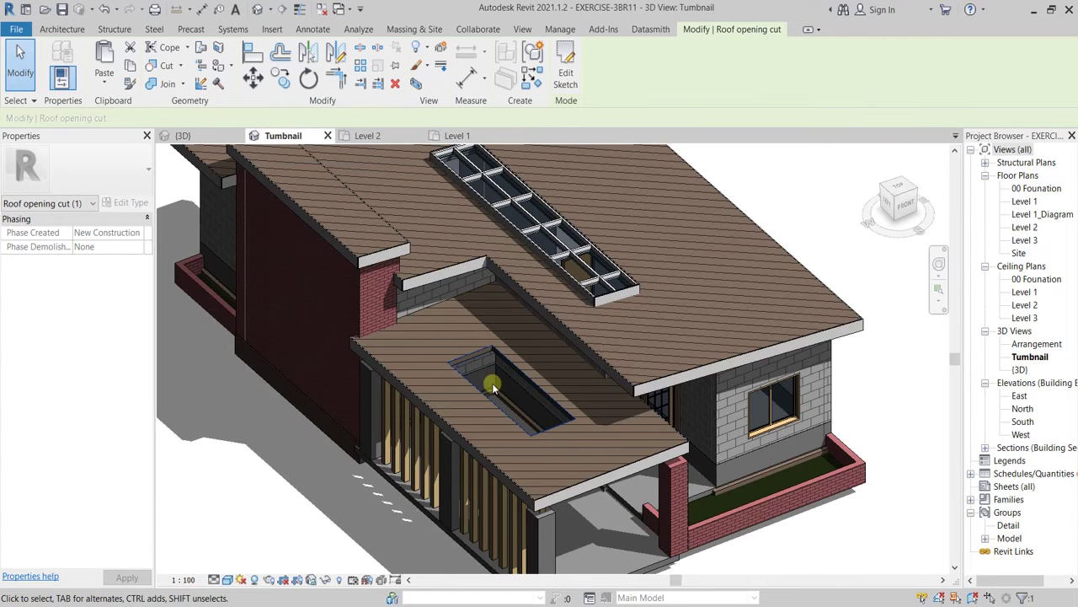
middle_click_drag(492, 382, 502, 376, "shift")
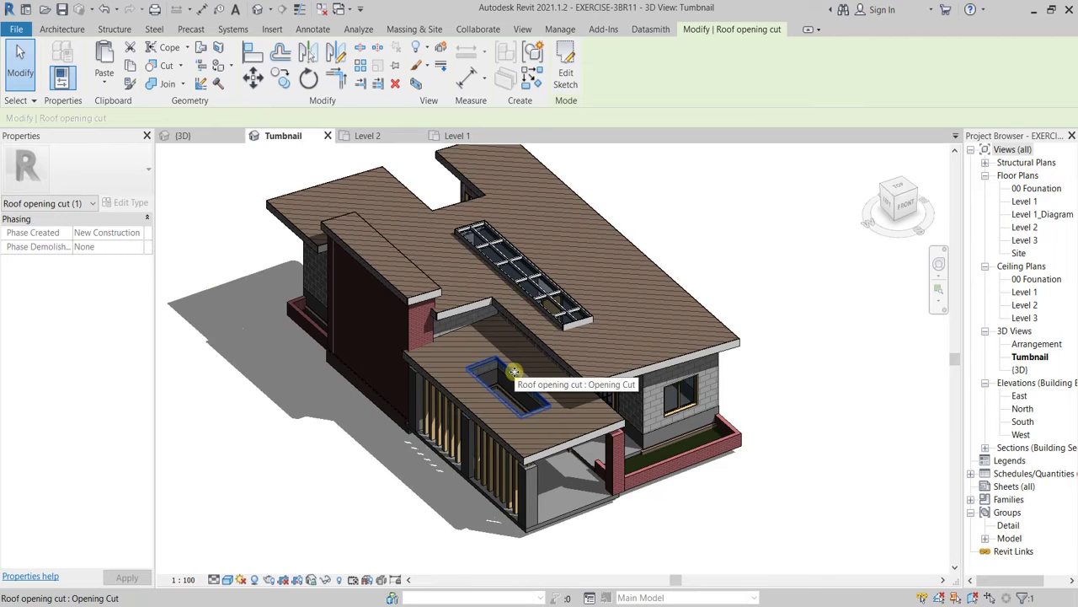
left_click(548, 322)
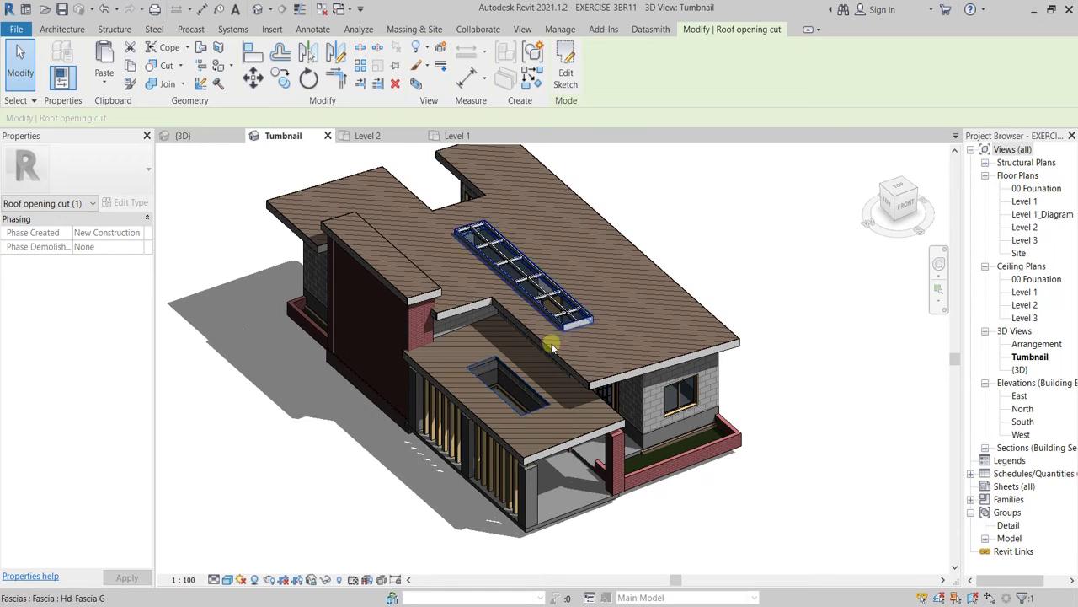
left_click(733, 210)
scroll(734, 210, "up", 2)
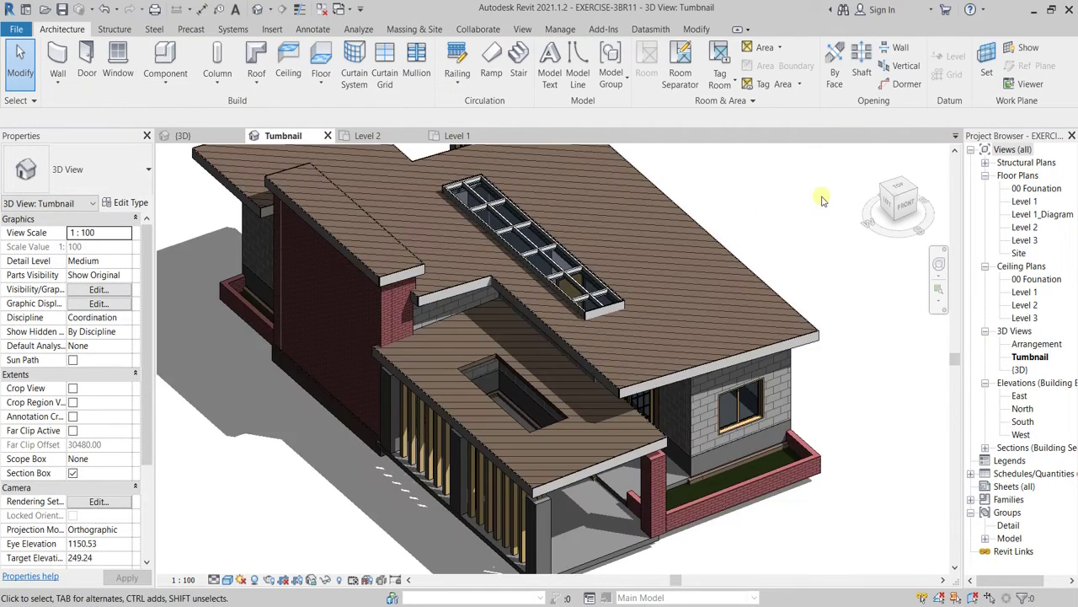
Create a flat roof by footprint in the Level 2 plan, sketching its boundary as a rectangle that traces the parking roof opening
left_click(466, 139)
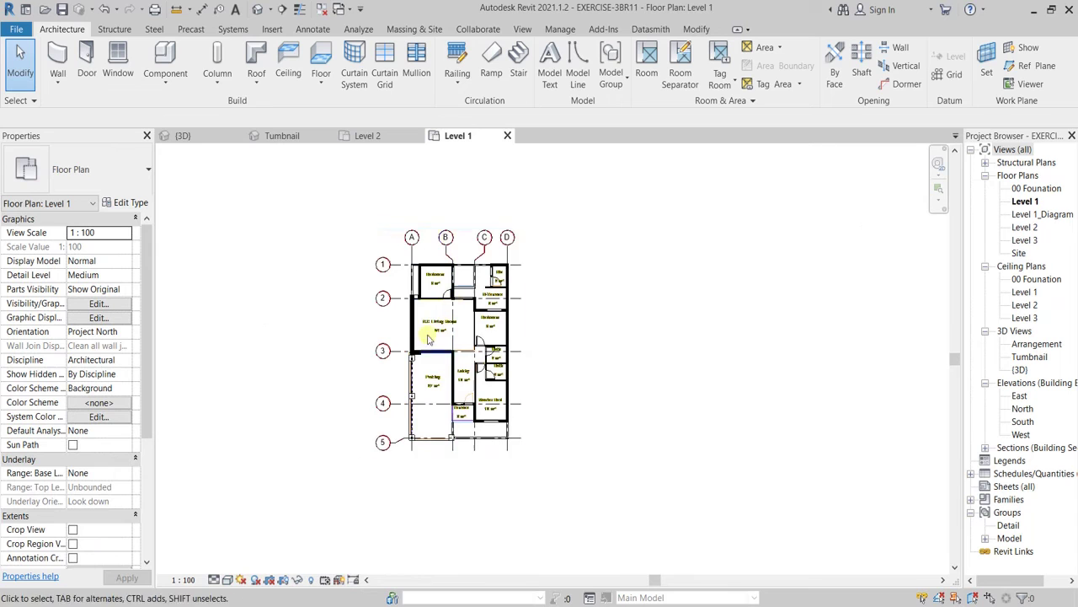
left_click(383, 139)
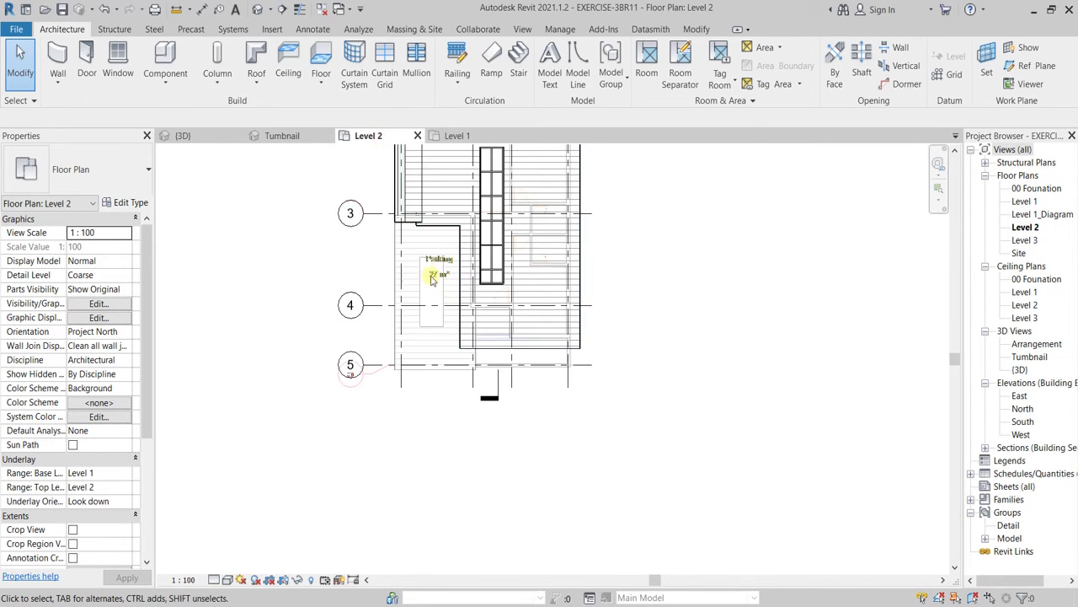
left_click(257, 84)
left_click(273, 116)
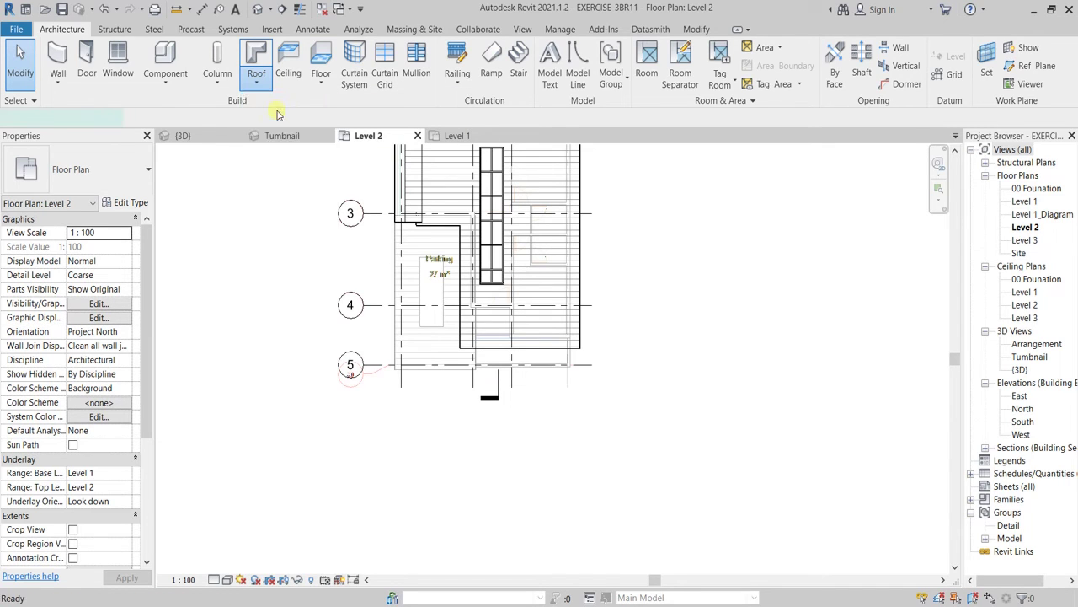
scroll(423, 252, "up", 2)
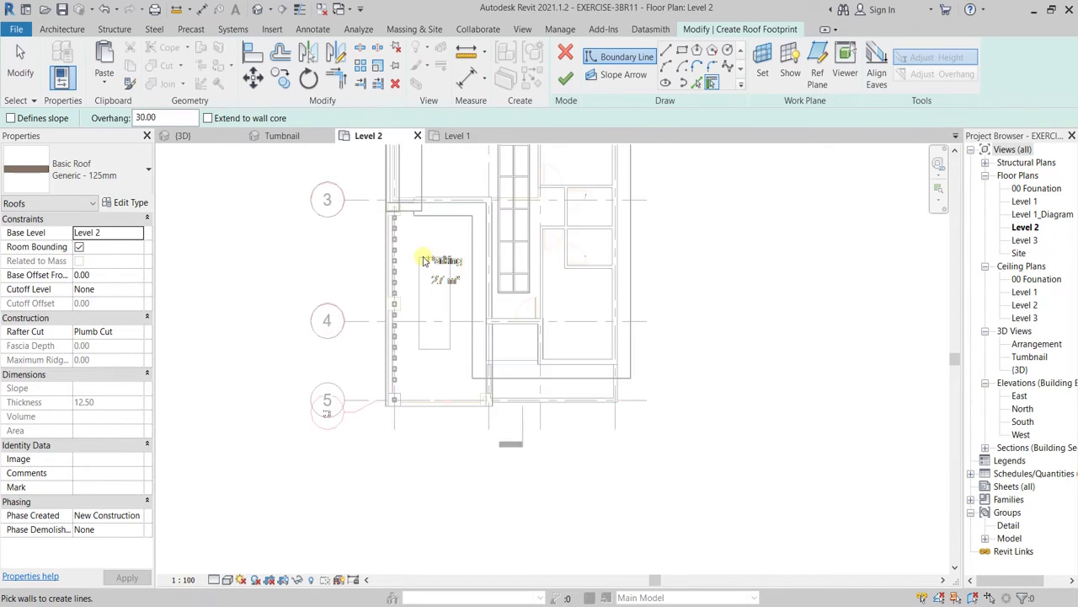
left_click(680, 52)
scroll(450, 270, "up", 2)
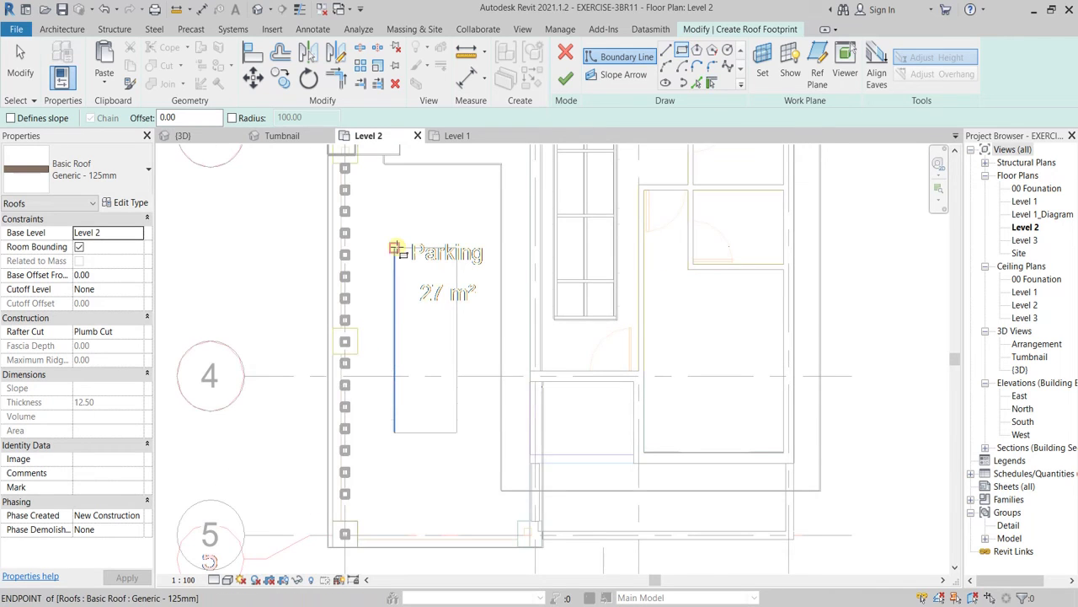
left_click(396, 249)
left_click(456, 433)
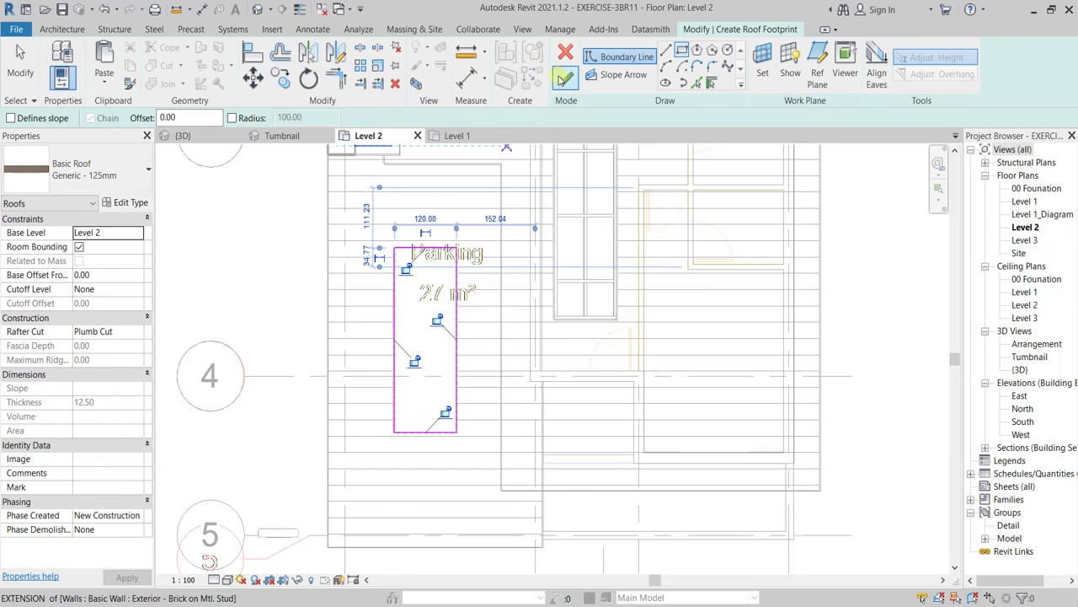
left_click(564, 78)
scroll(424, 288, "down", 2)
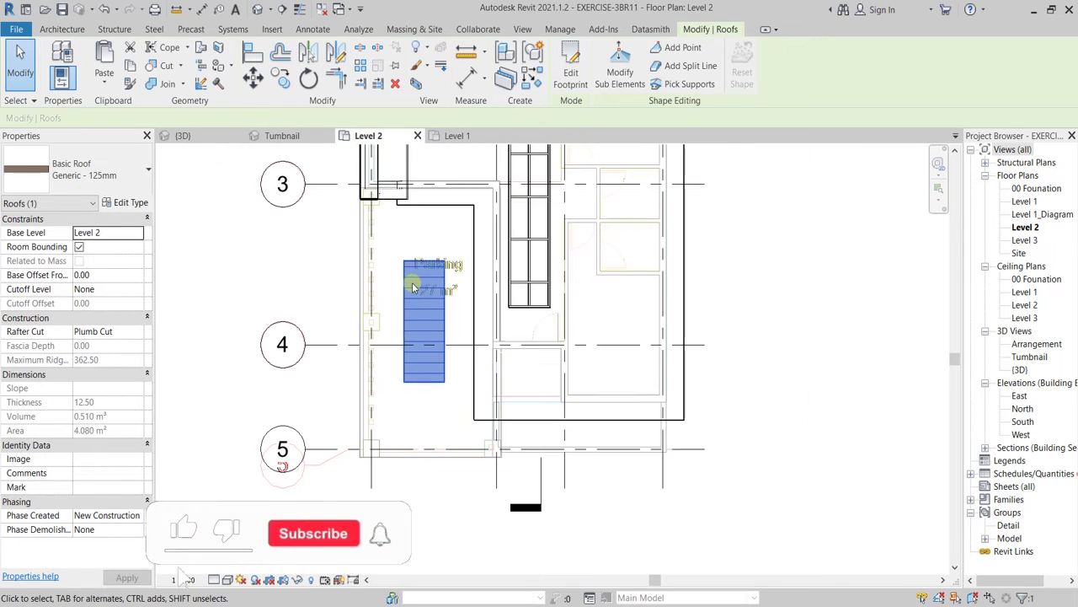
Change the type of the new roof over the parking opening to Sloped Glazing
left_click(140, 176)
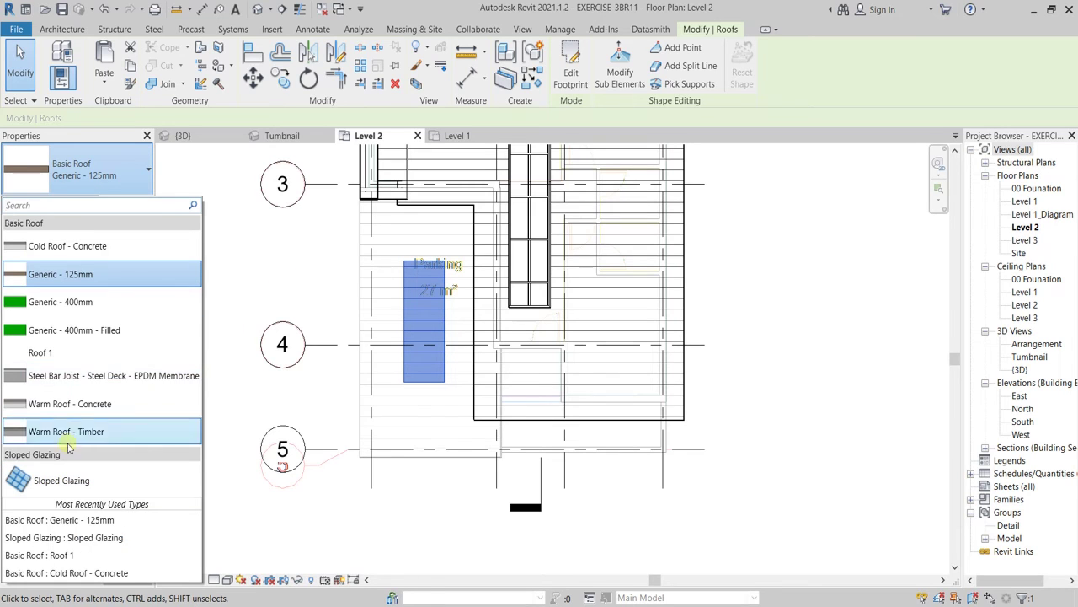
left_click(57, 482)
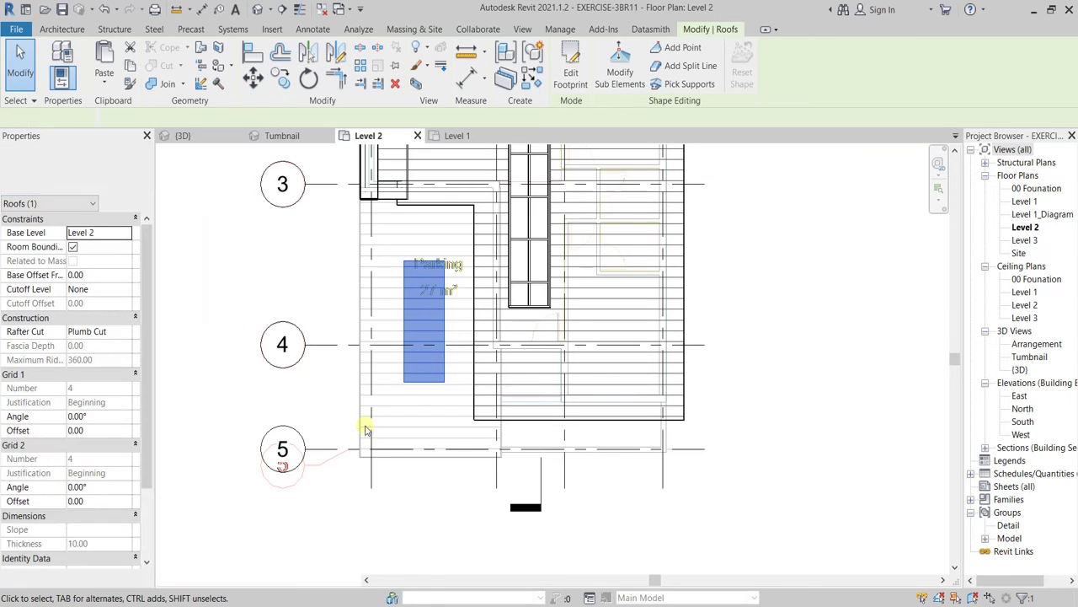
scroll(419, 257, "up", 2)
scroll(418, 284, "down", 1)
middle_click_drag(418, 284, 442, 291)
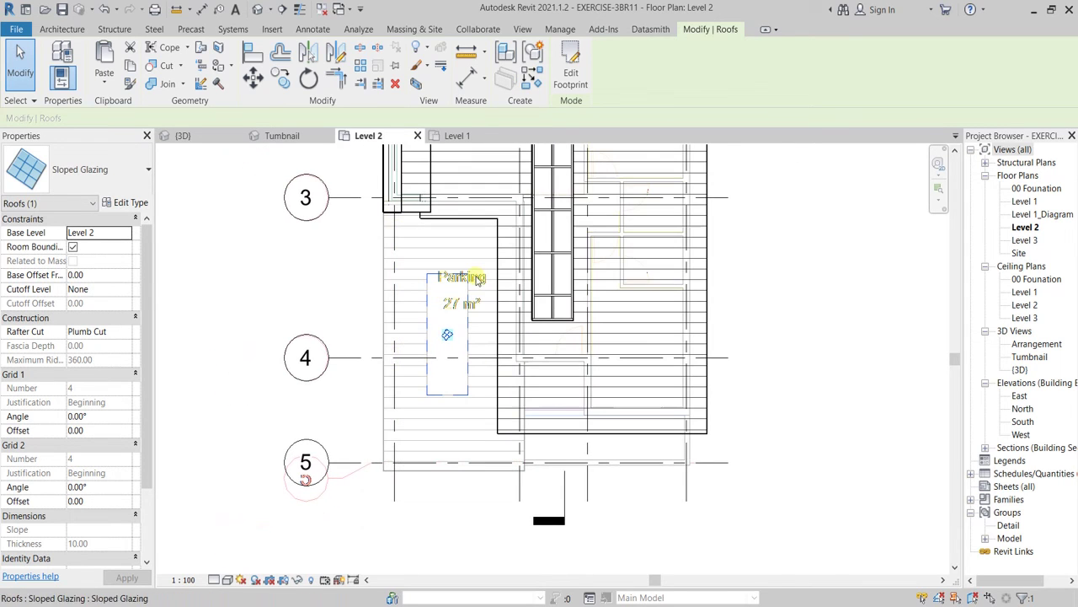
Set the sloped glazing's base offset from Level 2 to -110 in the Tumbnail 3D view, then deselect it
left_click(283, 136)
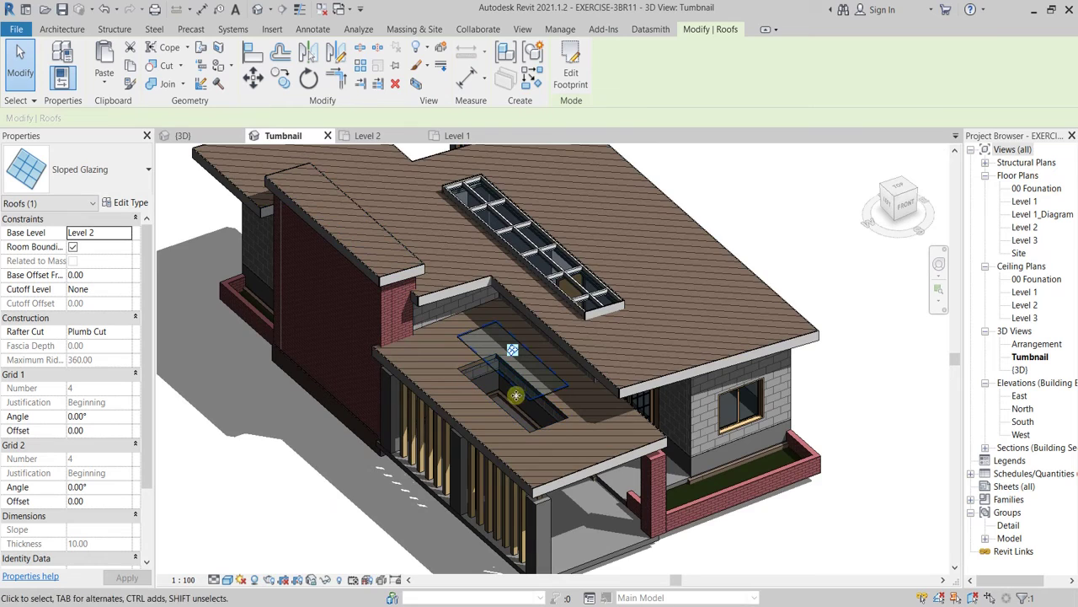
middle_click_drag(513, 380, 494, 300)
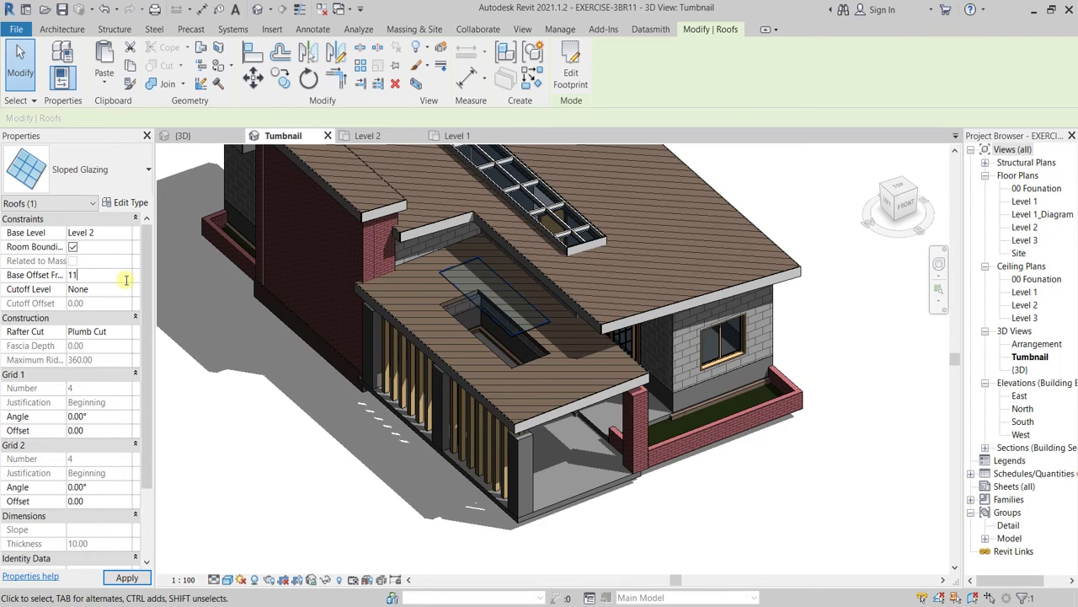
key("Return")
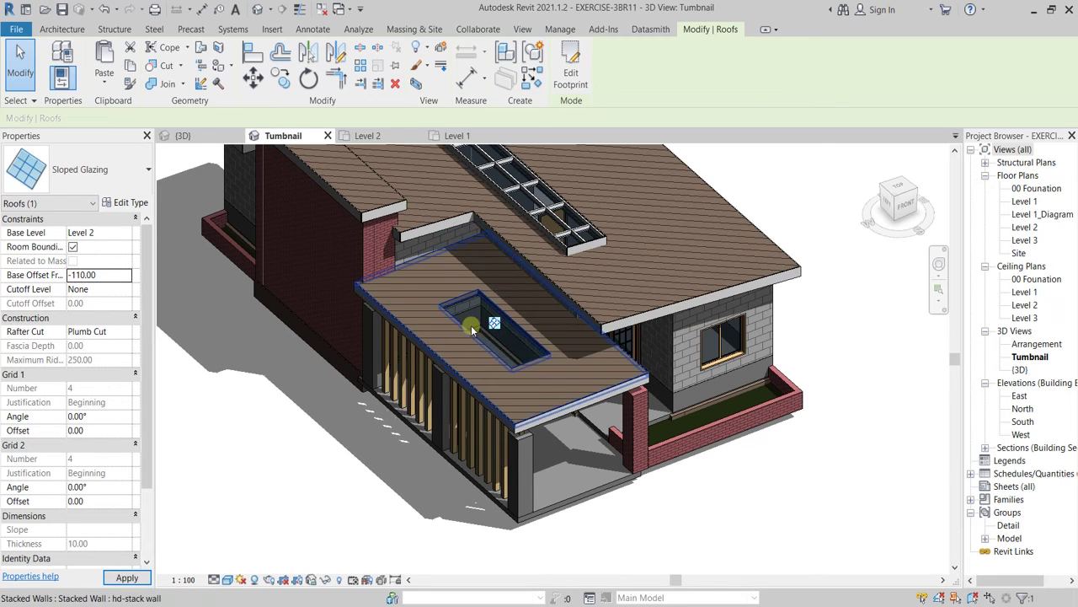
middle_click_drag(505, 312, 514, 348, "shift")
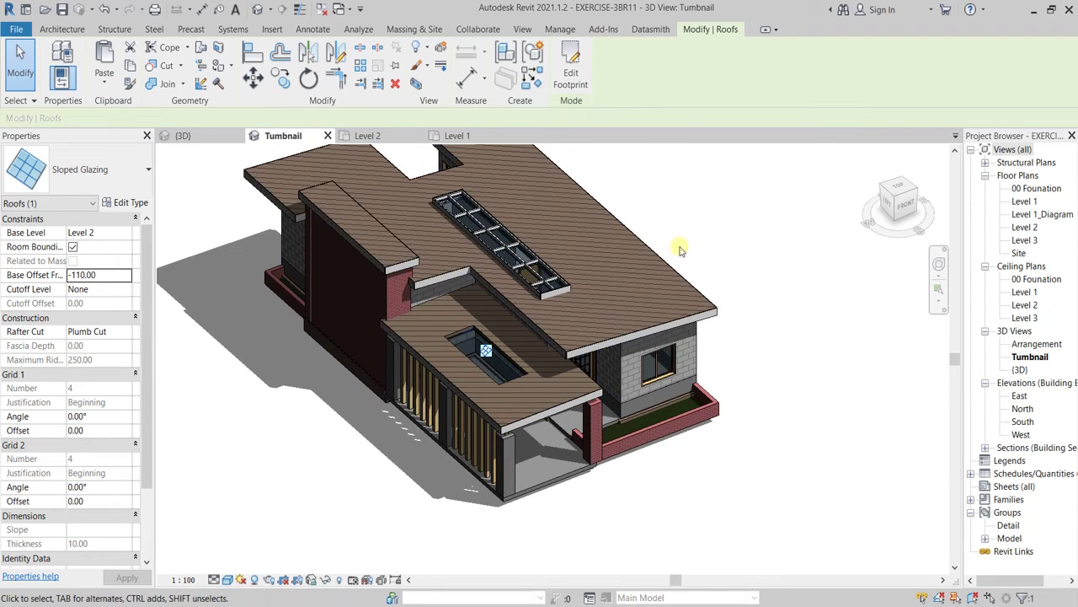
left_click(758, 239)
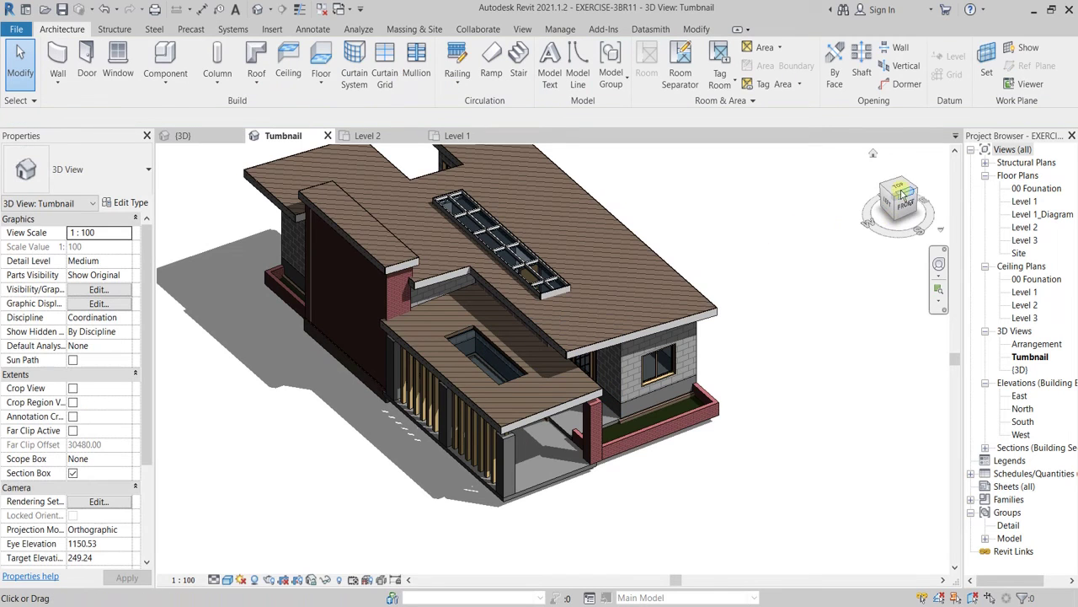
Divide the parking skylight's glazing, viewed from the top, with one lengthwise curtain grid line through the middle and two crosswise grid lines
left_click(900, 187)
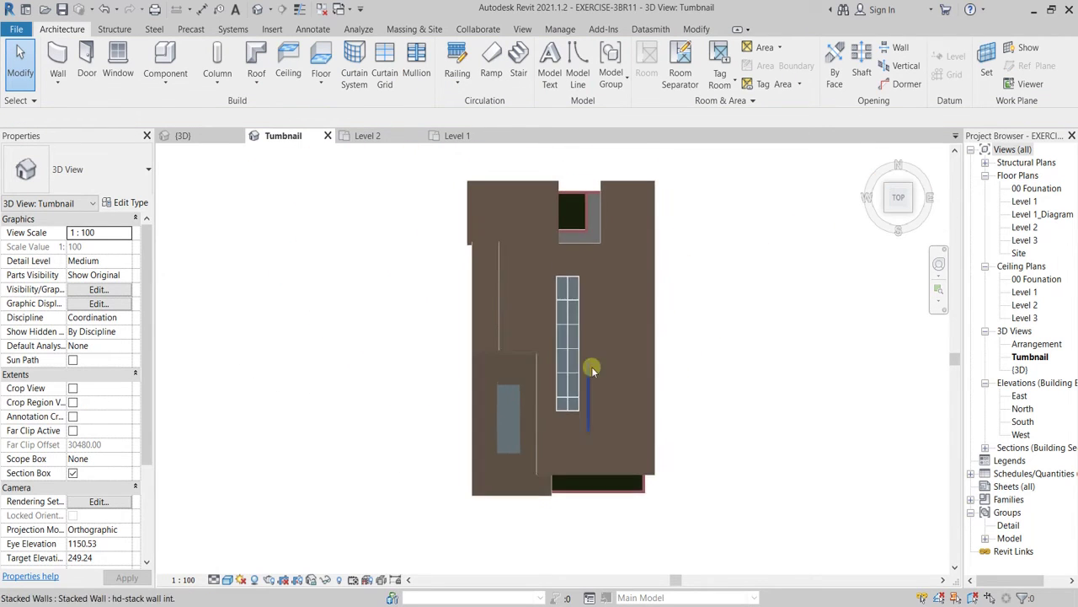
scroll(590, 366, "up", 3)
scroll(502, 426, "down", 1)
middle_click_drag(503, 399, 458, 353)
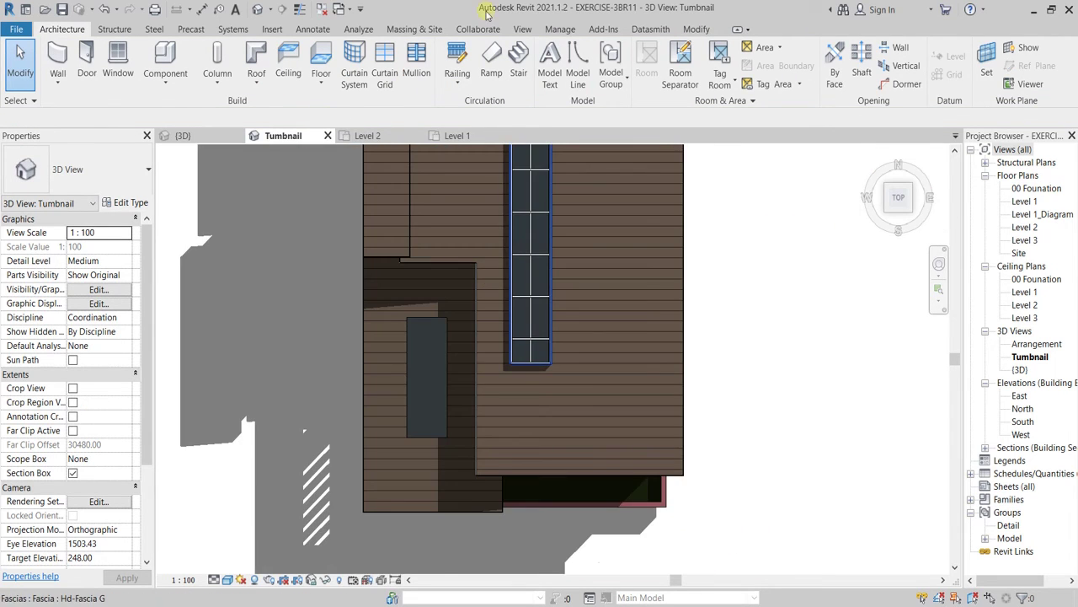
left_click(357, 59)
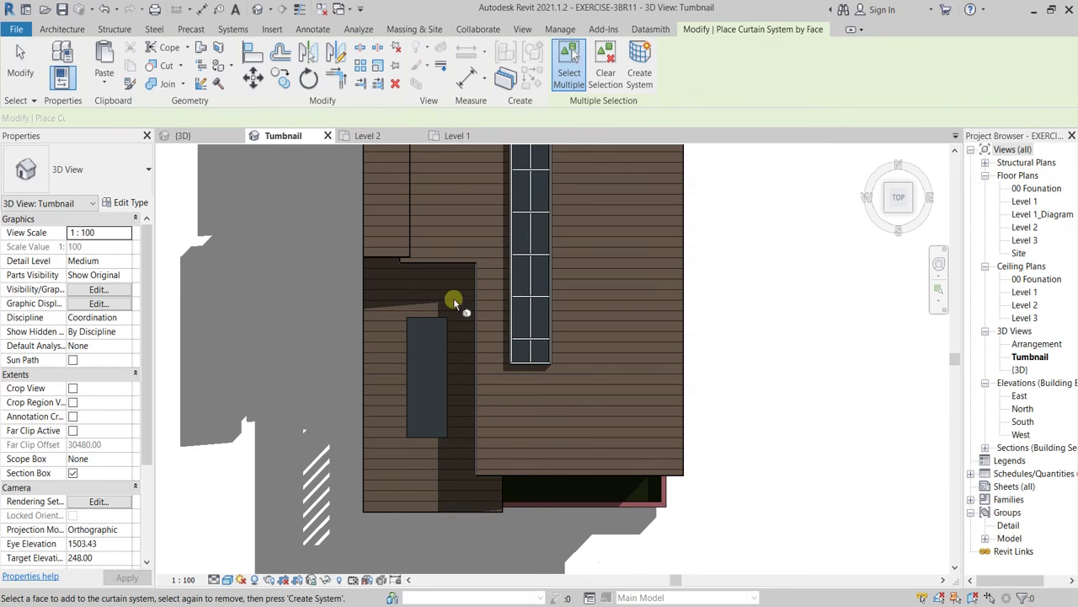
key("Escape")
left_click(385, 68)
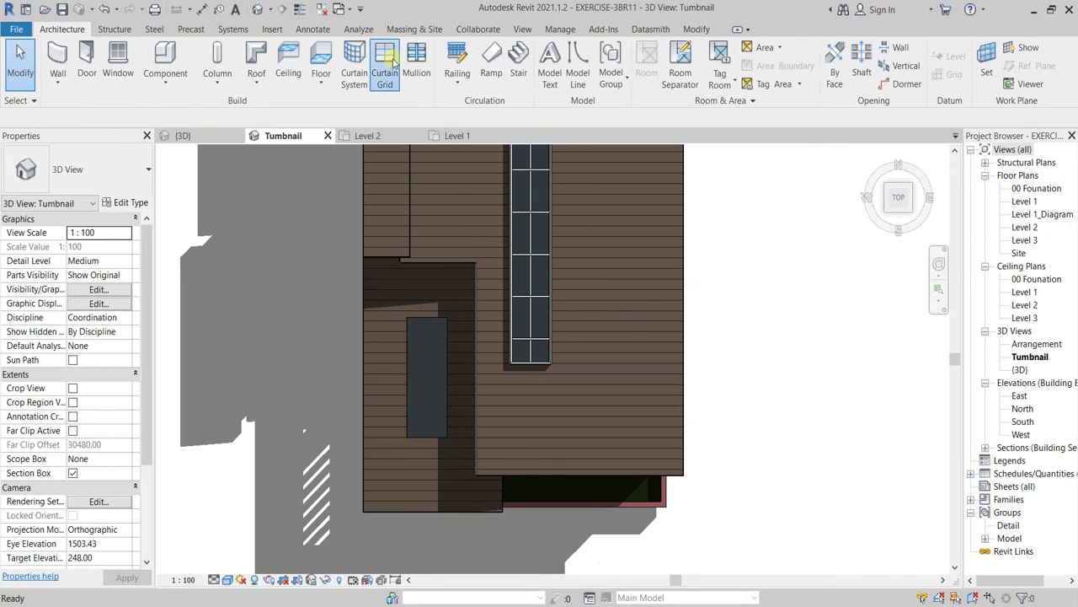
scroll(422, 354, "up", 3)
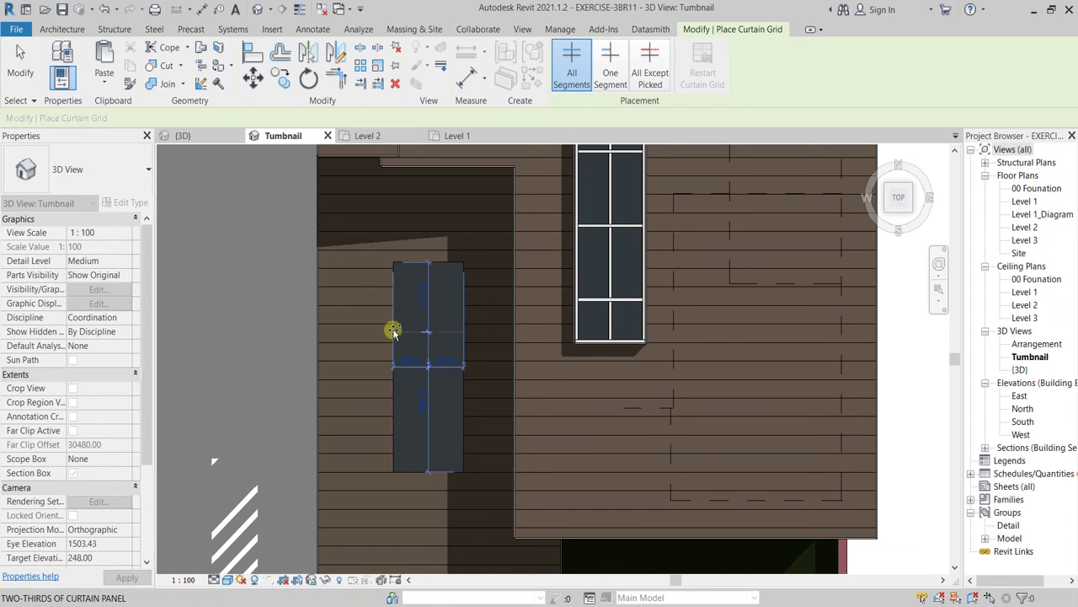
scroll(391, 327, "up", 2)
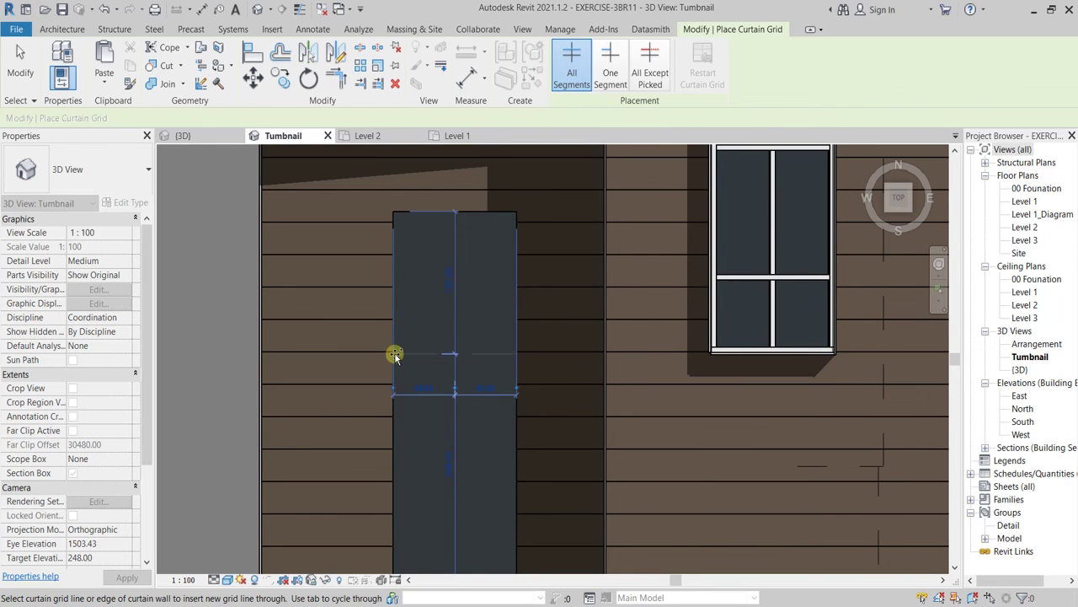
scroll(396, 355, "down", 5)
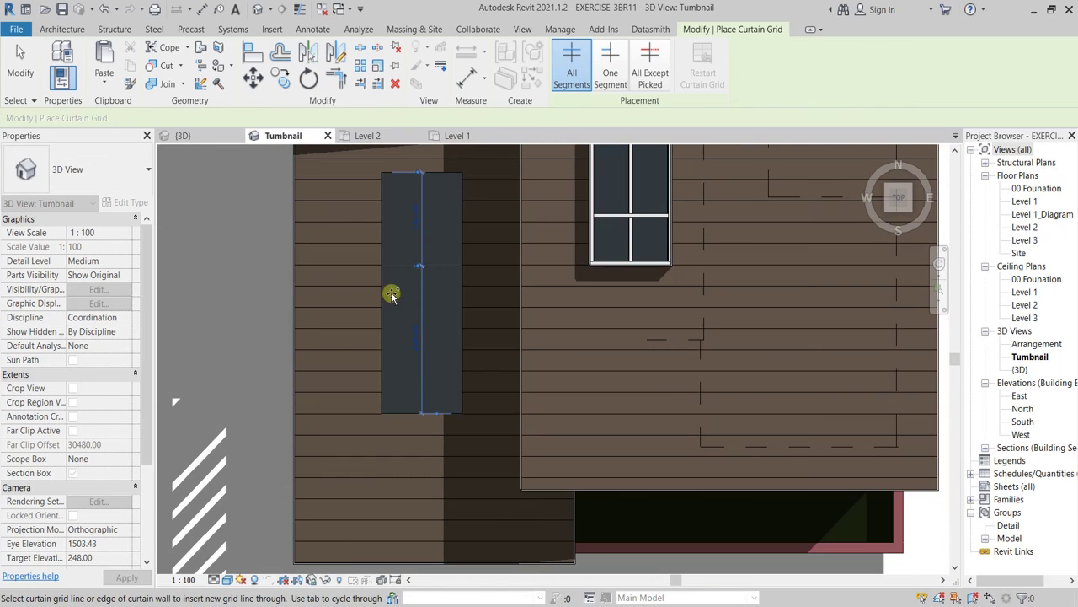
left_click(380, 345)
right_click(218, 208)
left_click(240, 218)
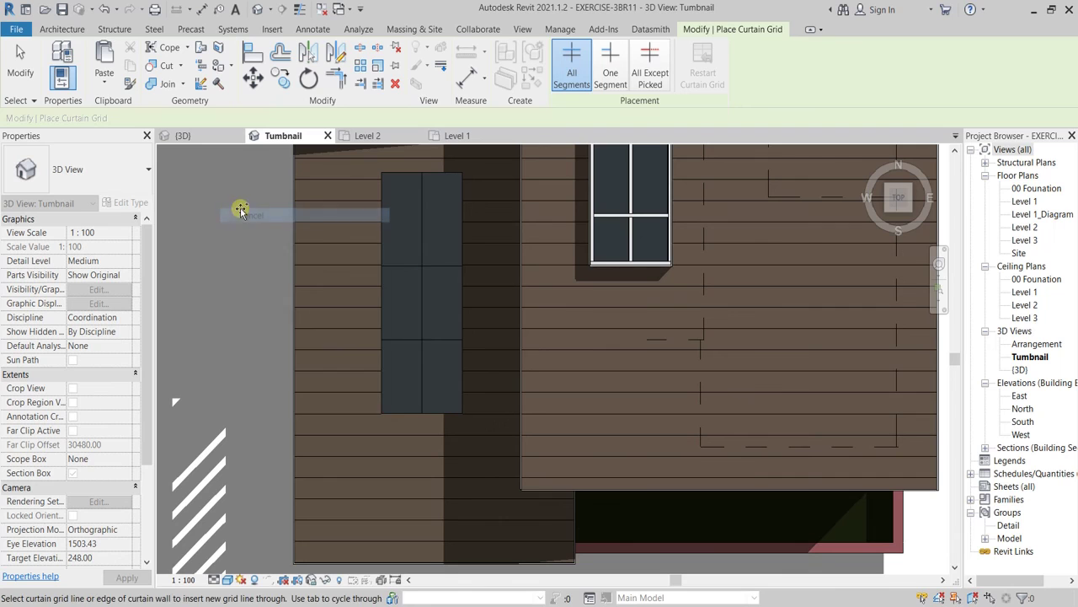
right_click(241, 209)
left_click(272, 218)
Set the distance between the parking skylight's north edge and its nearest crosswise grid line to 120
left_click(423, 264)
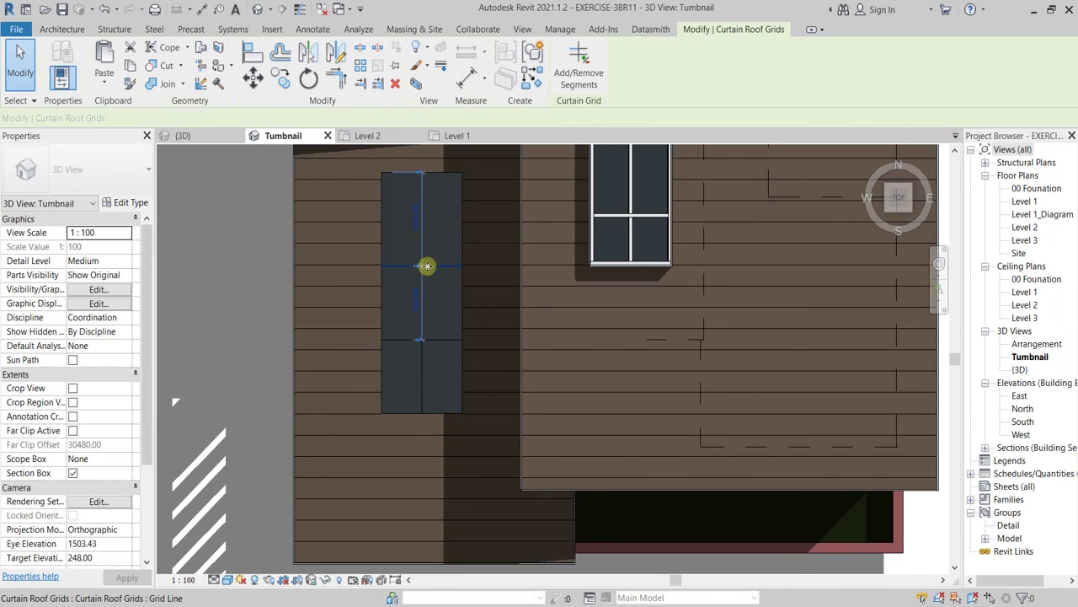
left_click(421, 221)
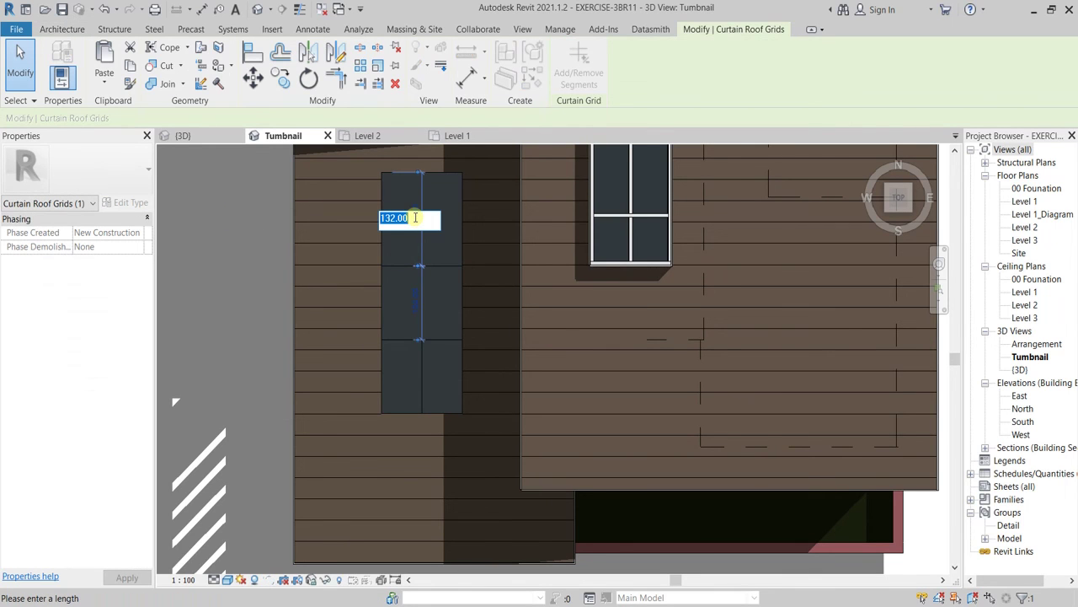
key("Return")
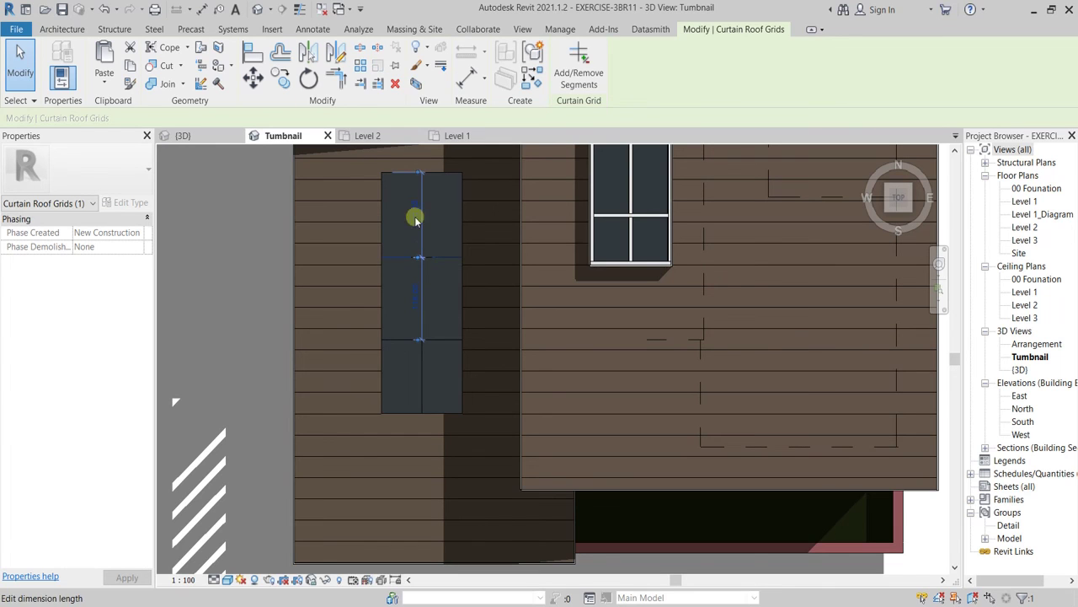
left_click(417, 296)
key("Escape")
key("Escape")
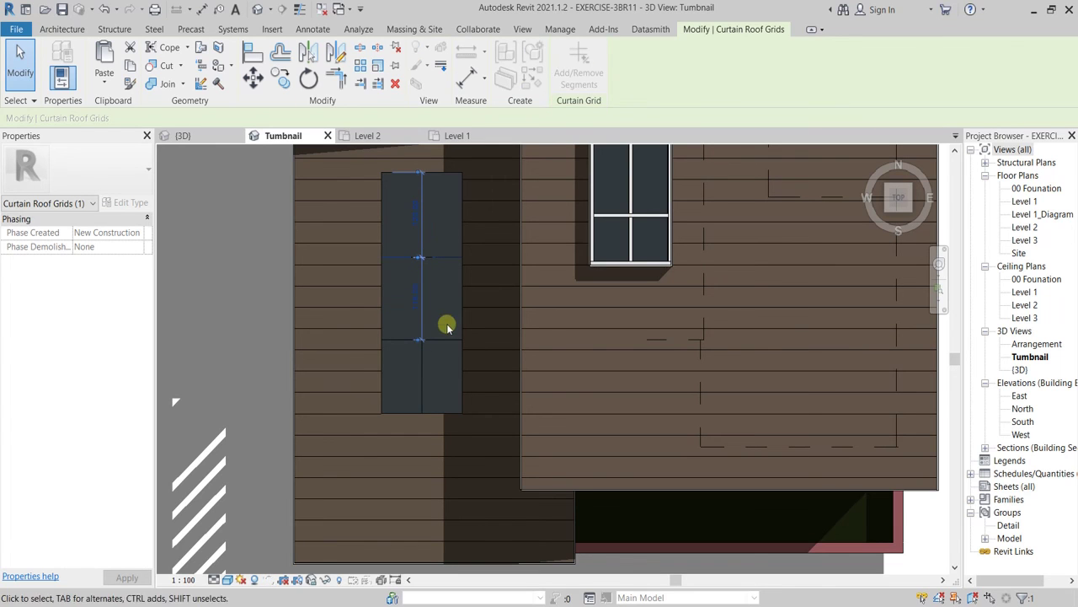
Set the spacing between the parking skylight's two crosswise grid lines to 120 and leave the remaining southern spacing as it is
left_click(451, 342)
left_click(411, 297)
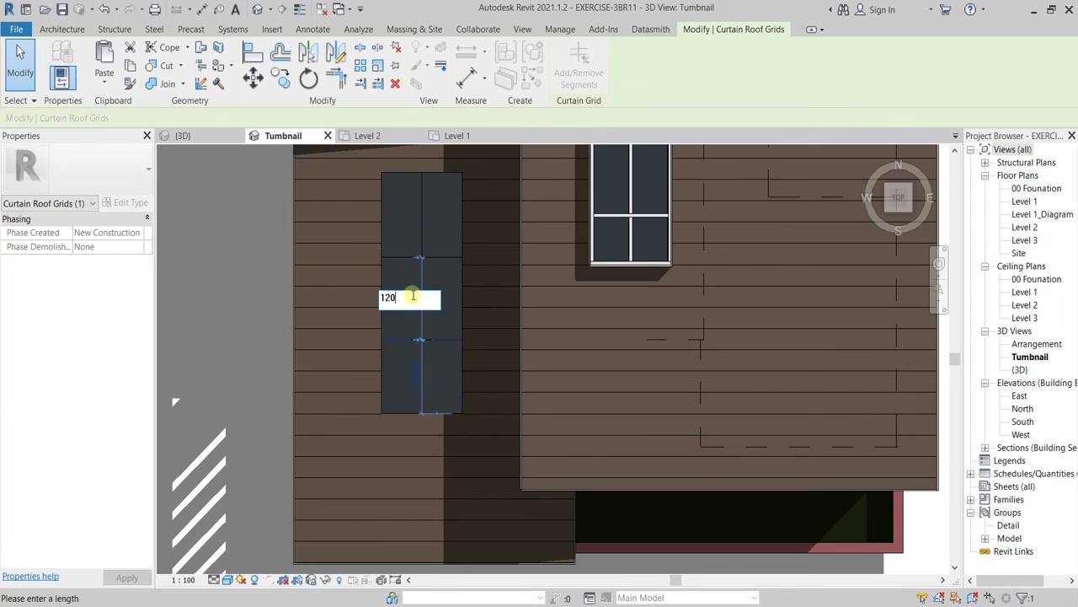
type("120")
key("Return")
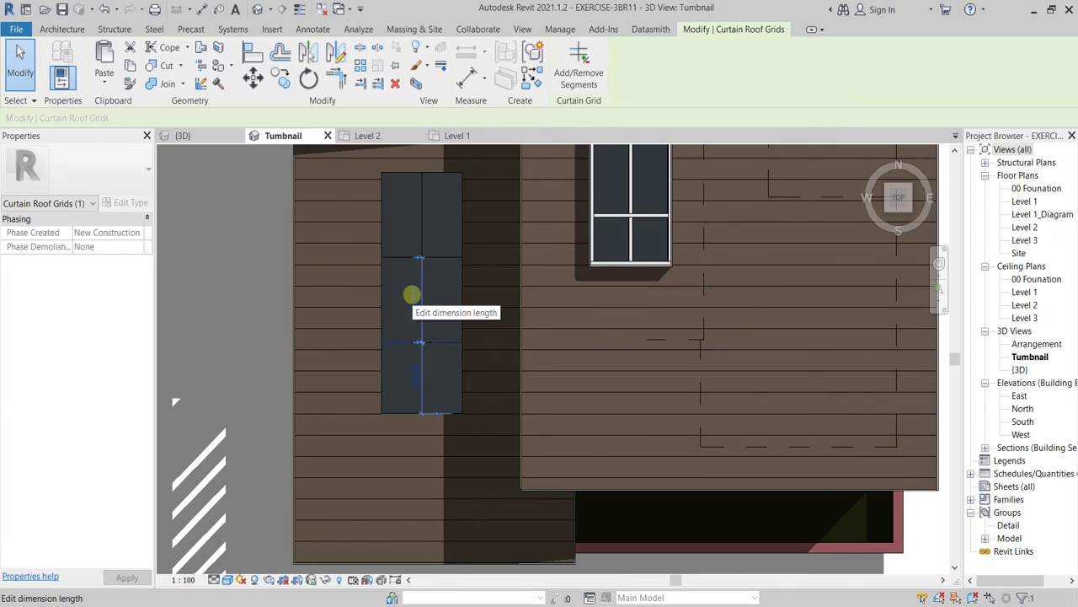
left_click(415, 380)
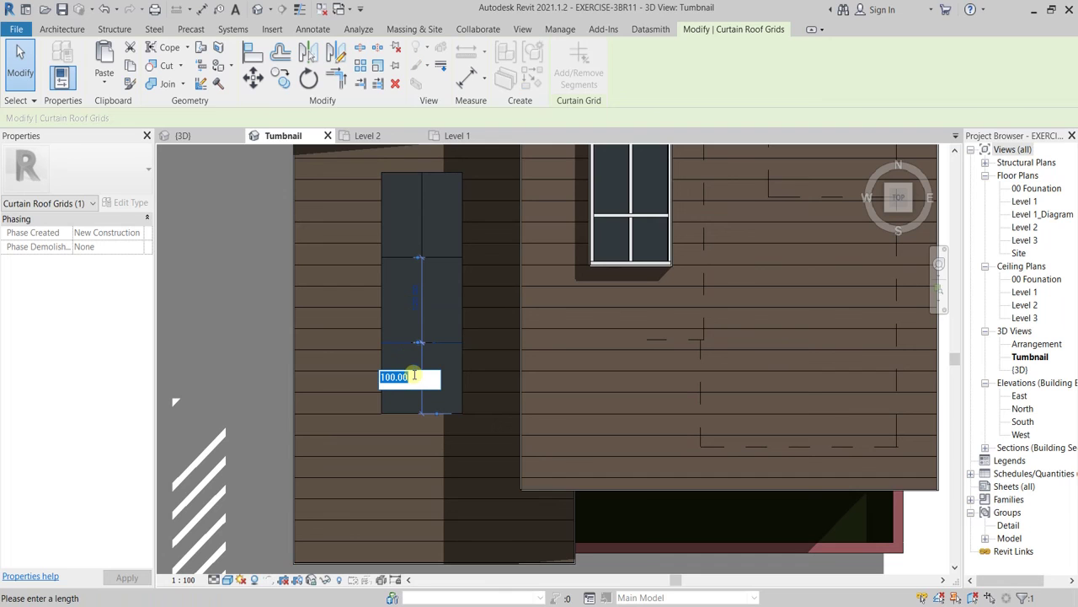
scroll(414, 376, "down", 2)
key("Escape")
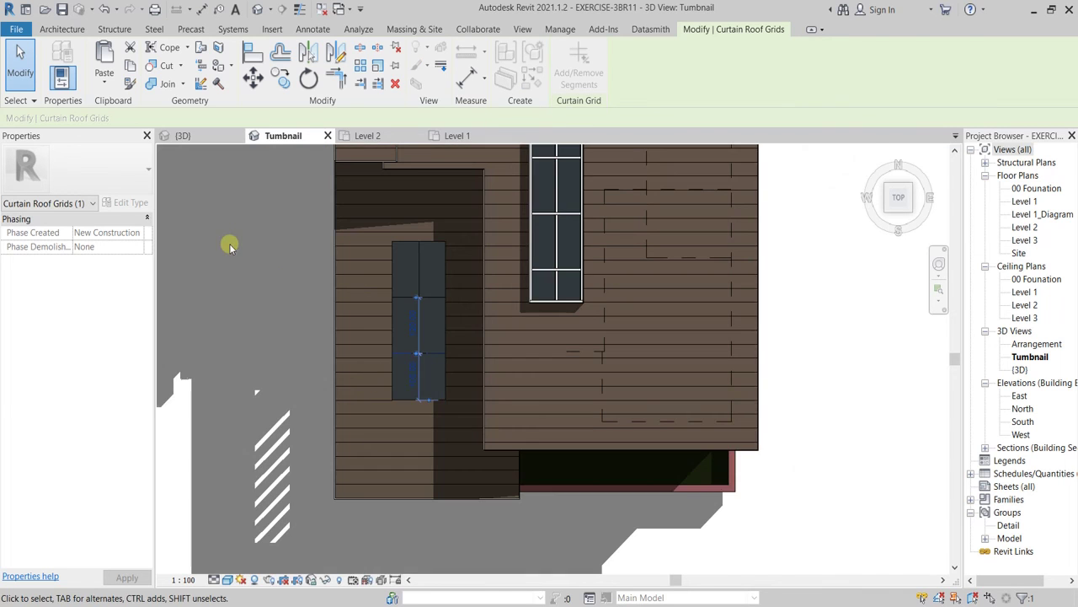
scroll(449, 294, "up", 3)
key("Escape")
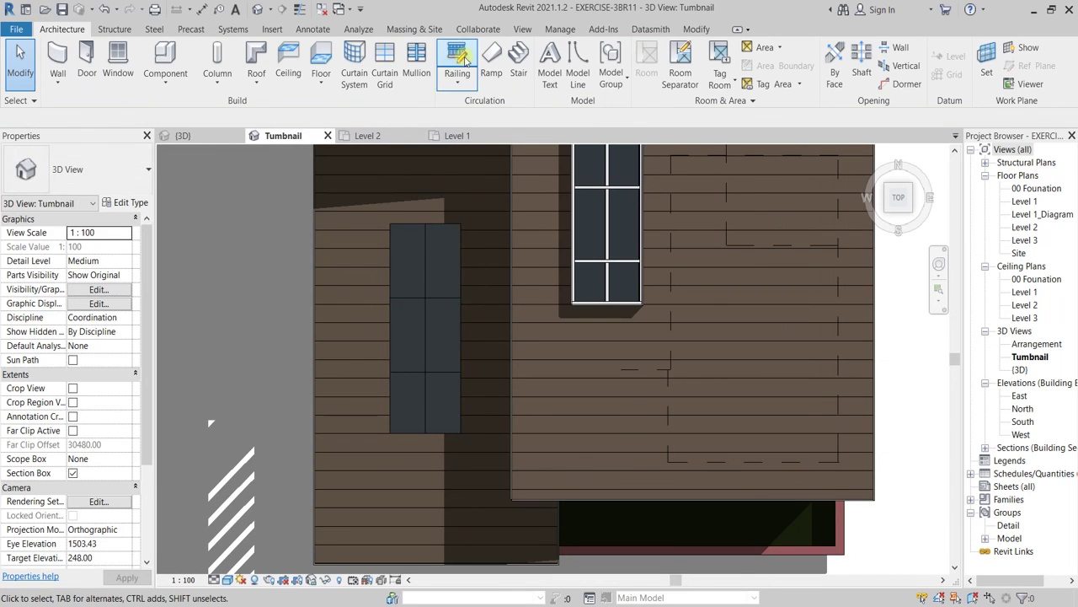
Place 50 x 150mm rectangular mullions on all grid lines of the parking skylight and show the result in an angled 3D view
left_click(419, 56)
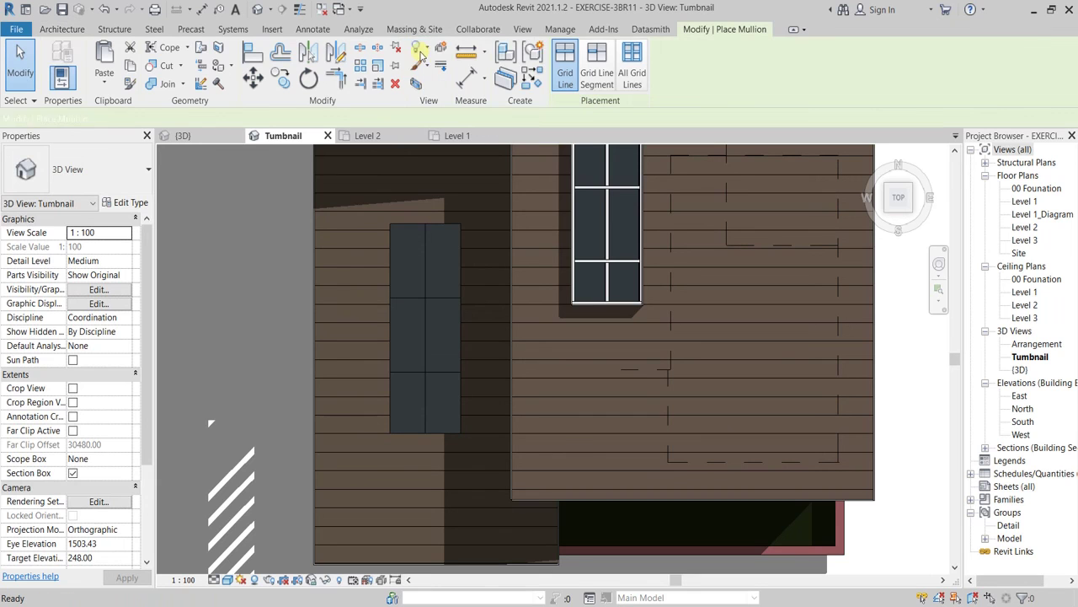
left_click(626, 85)
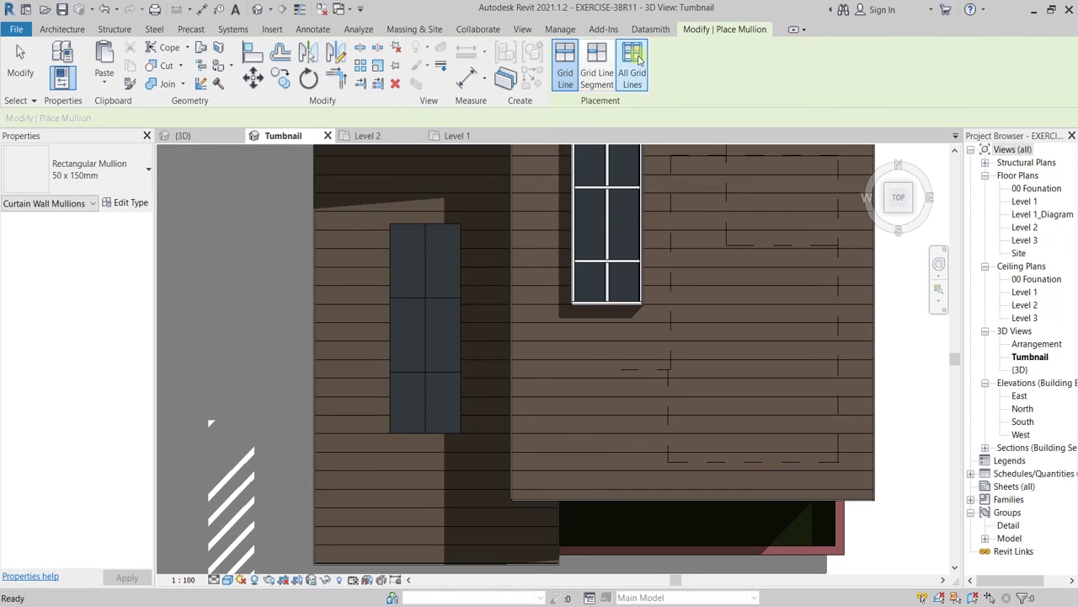
left_click(426, 258)
scroll(437, 306, "down", 2)
middle_click_drag(438, 306, 440, 253, "shift")
scroll(437, 360, "down", 2)
middle_click_drag(444, 383, 468, 366)
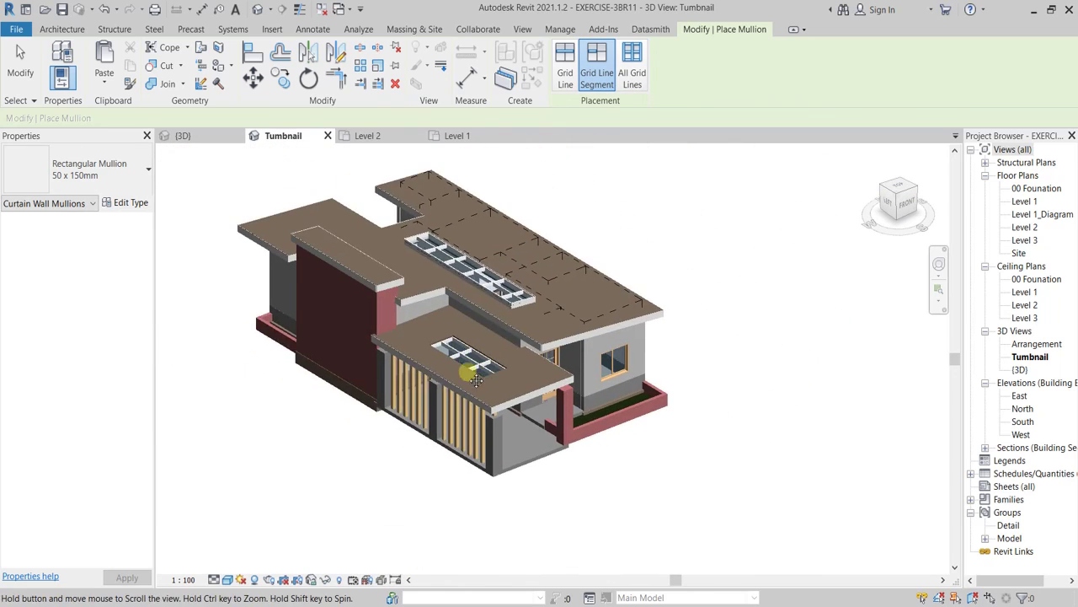